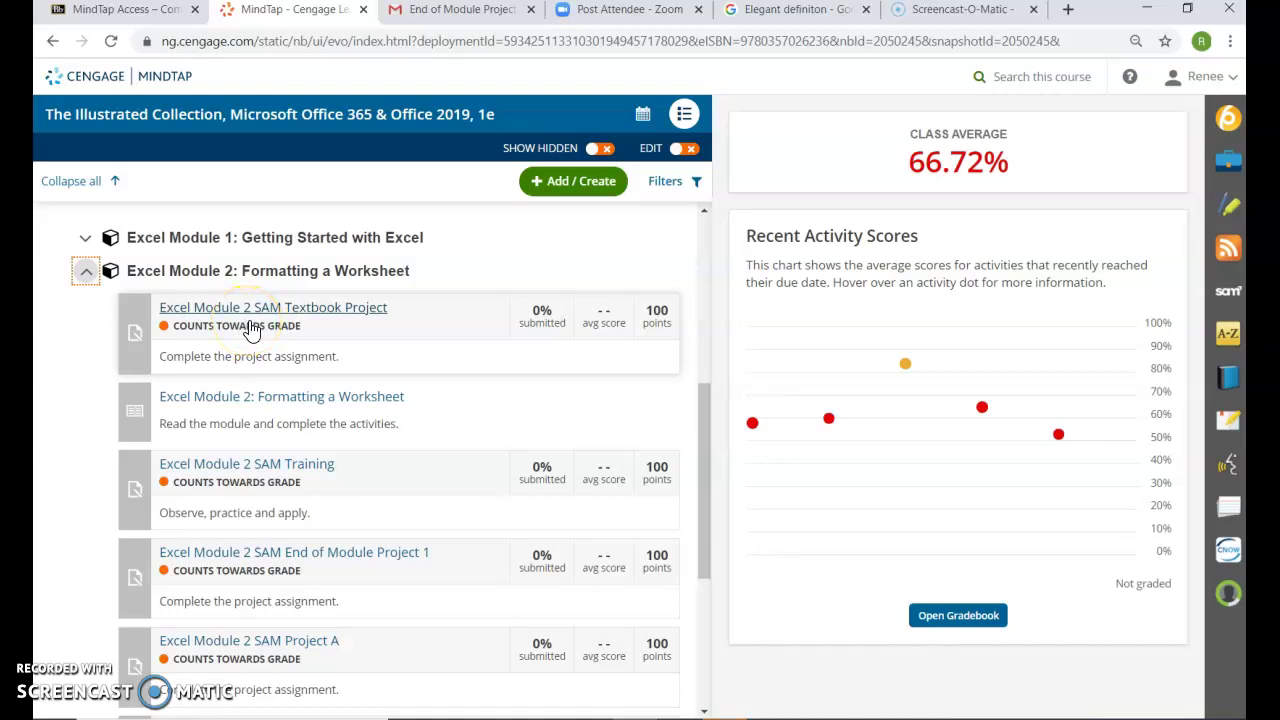
Step: Start the Excel Module 2 SAM Textbook Project in MindTap and open its downloaded start file in Excel
click(278, 307)
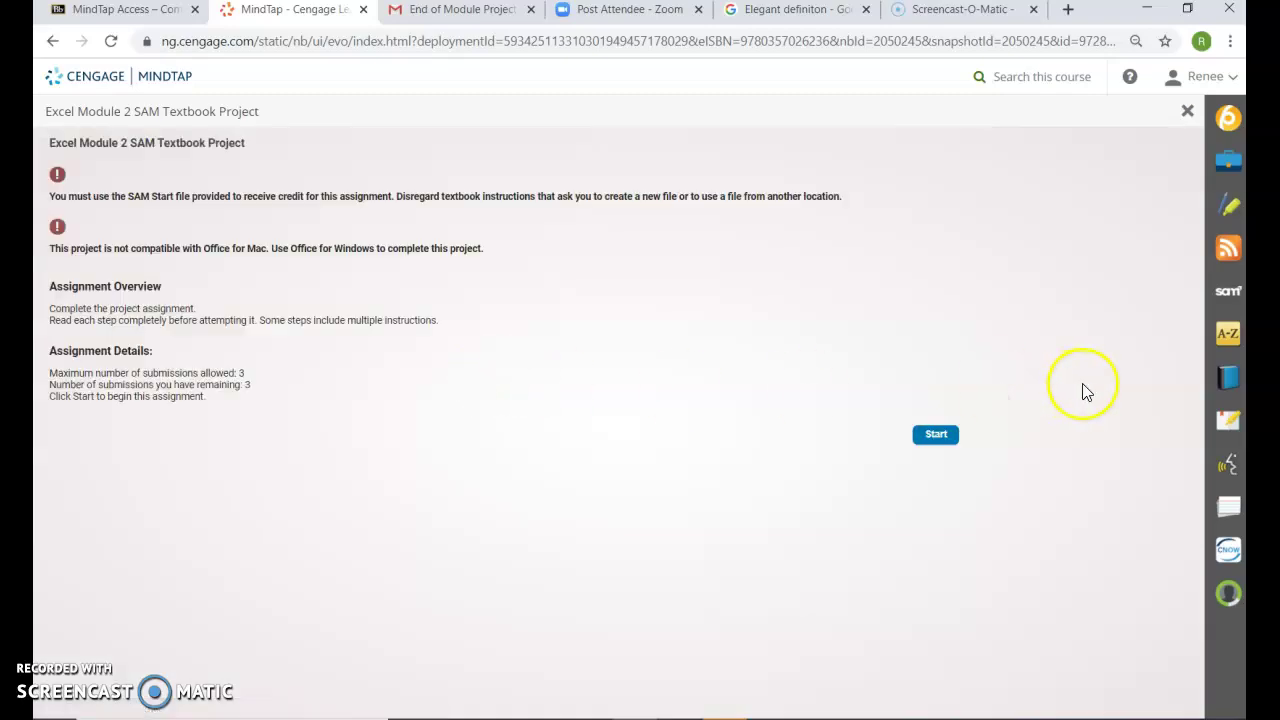
click(950, 436)
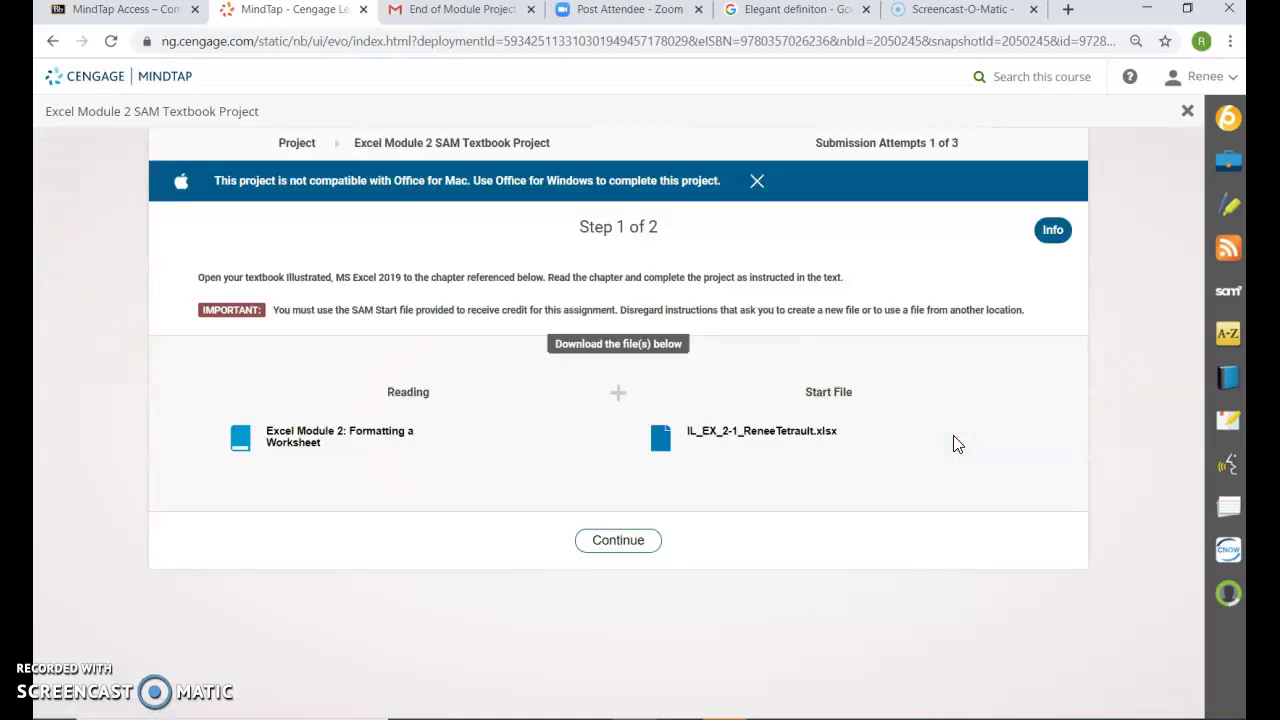
click(745, 431)
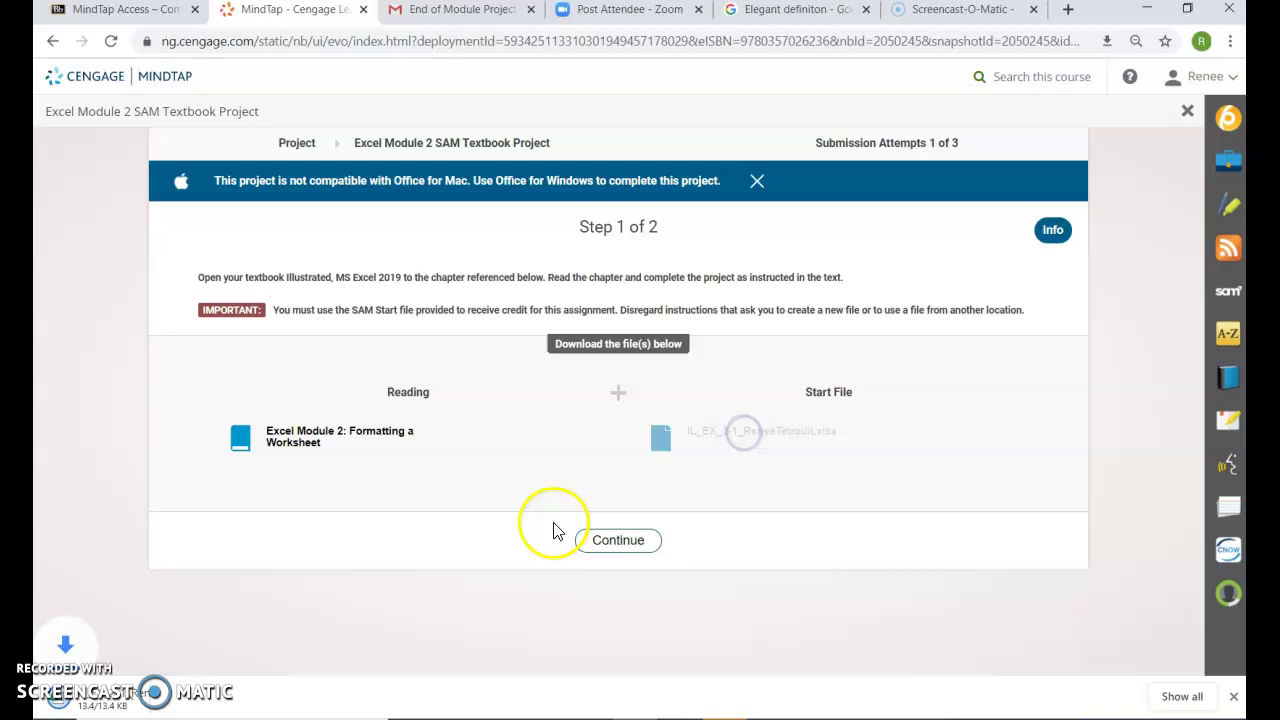
click(118, 705)
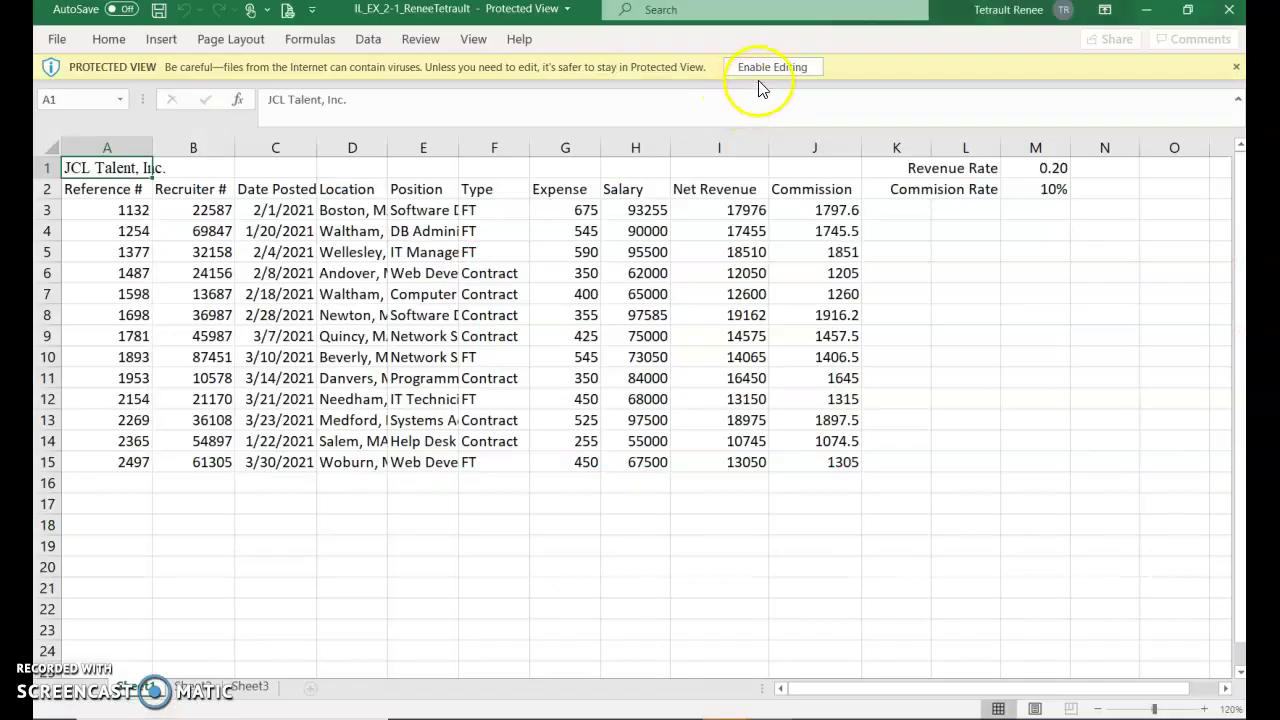
Step: Enable editing and save the workbook as IL_EX_2_Tech plus the student's name in Desktop > Delete Documents Folder
click(762, 68)
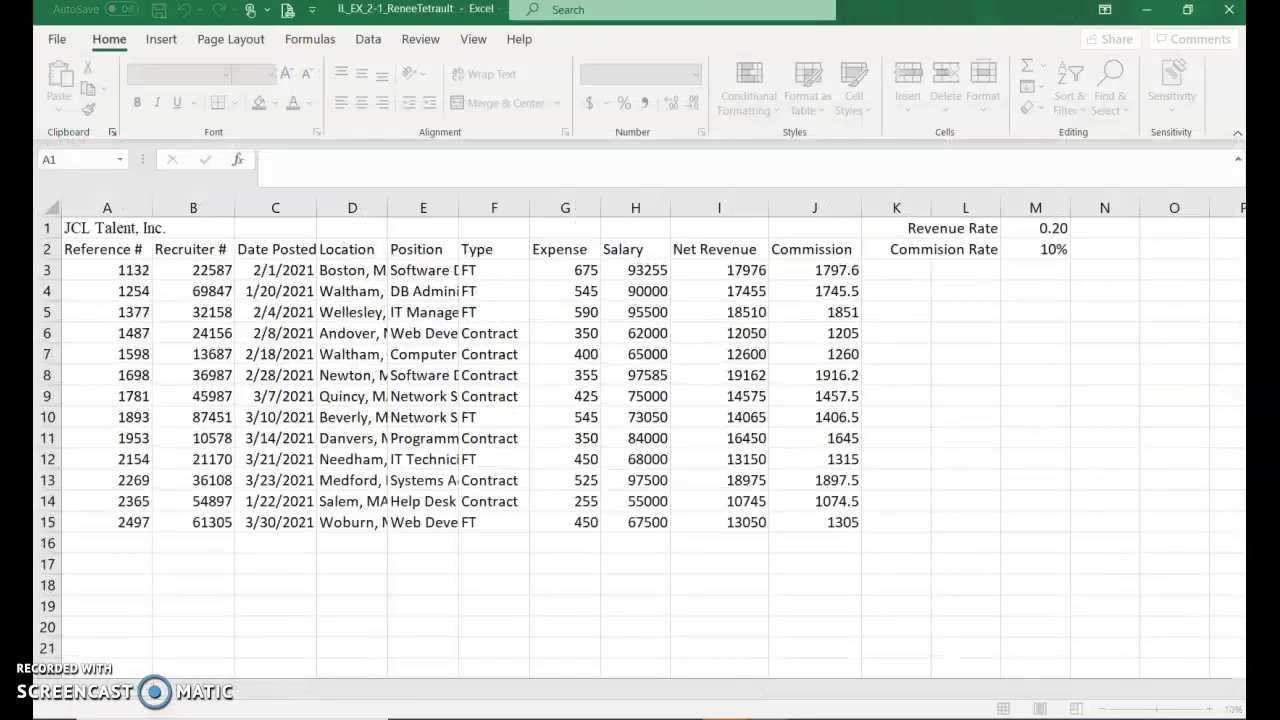
click(60, 40)
click(92, 290)
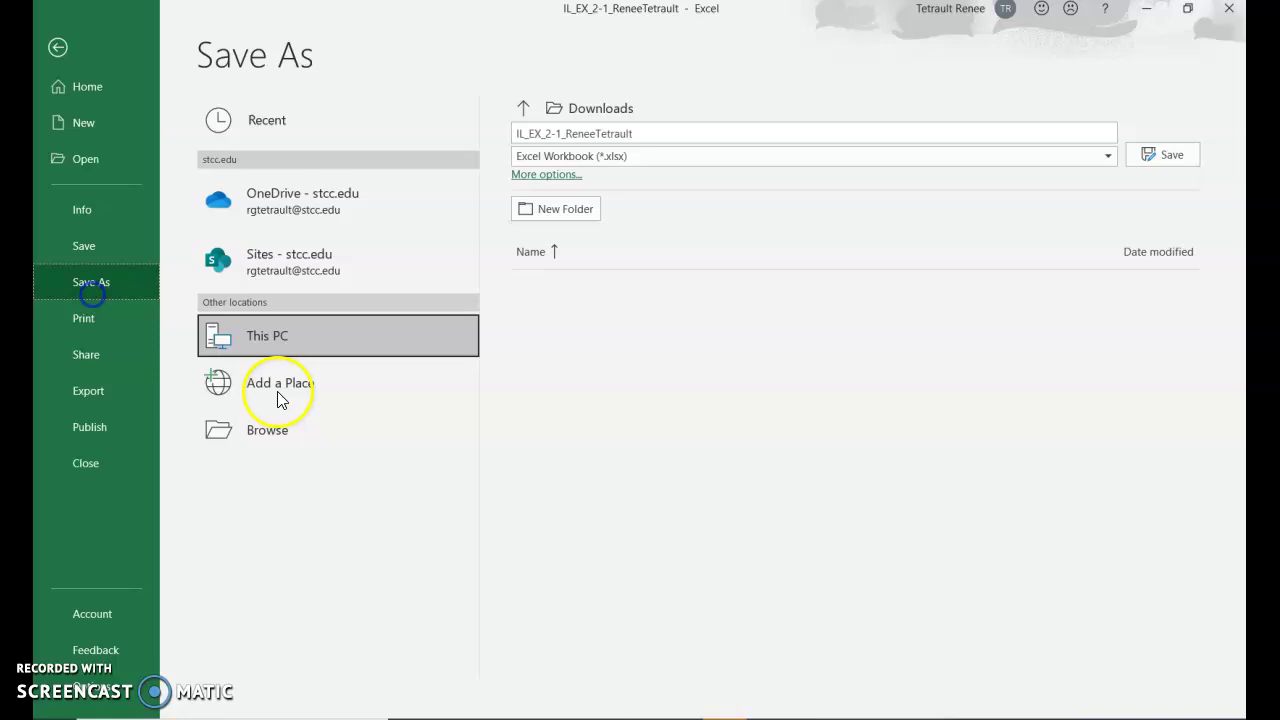
click(303, 434)
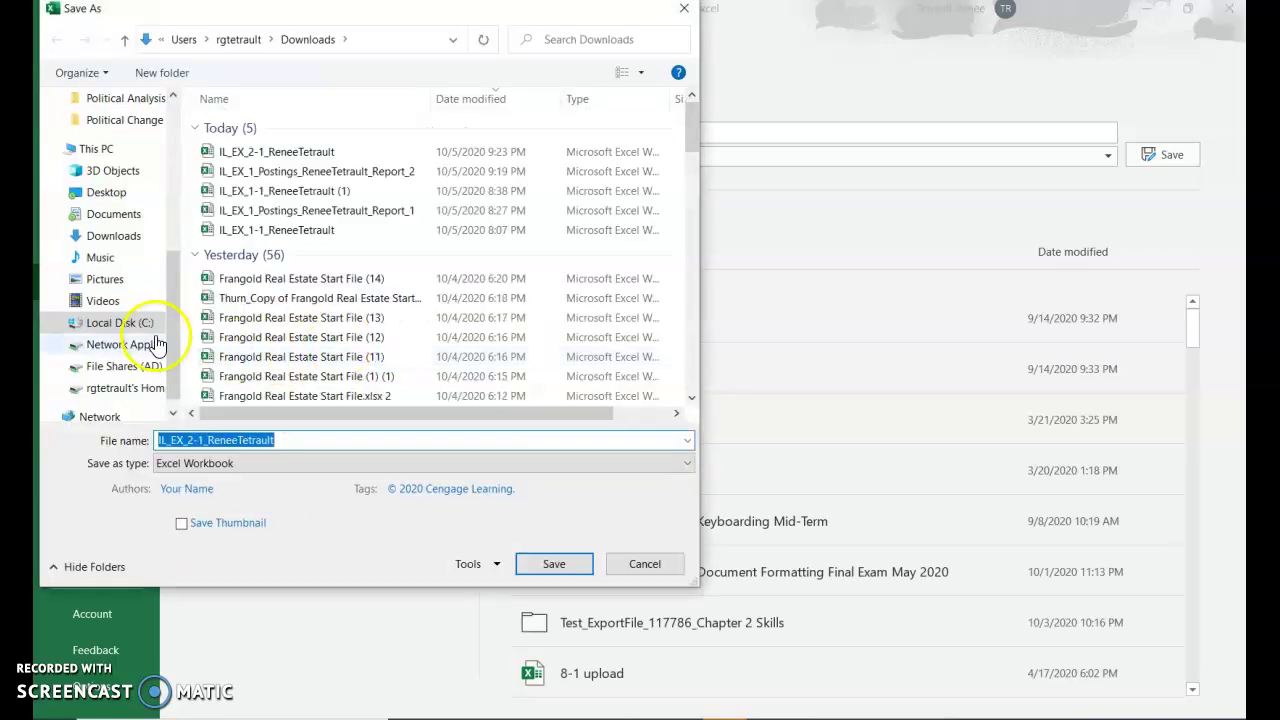
click(110, 192)
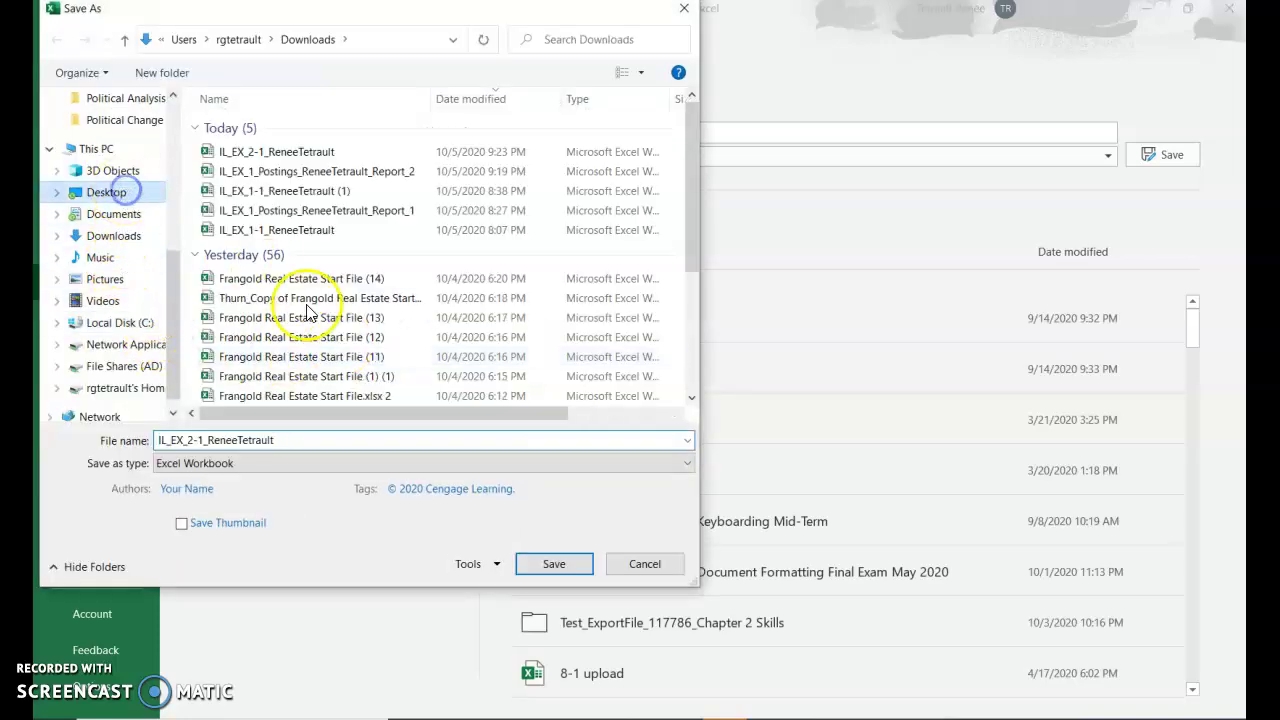
scroll(300, 390, down, 1)
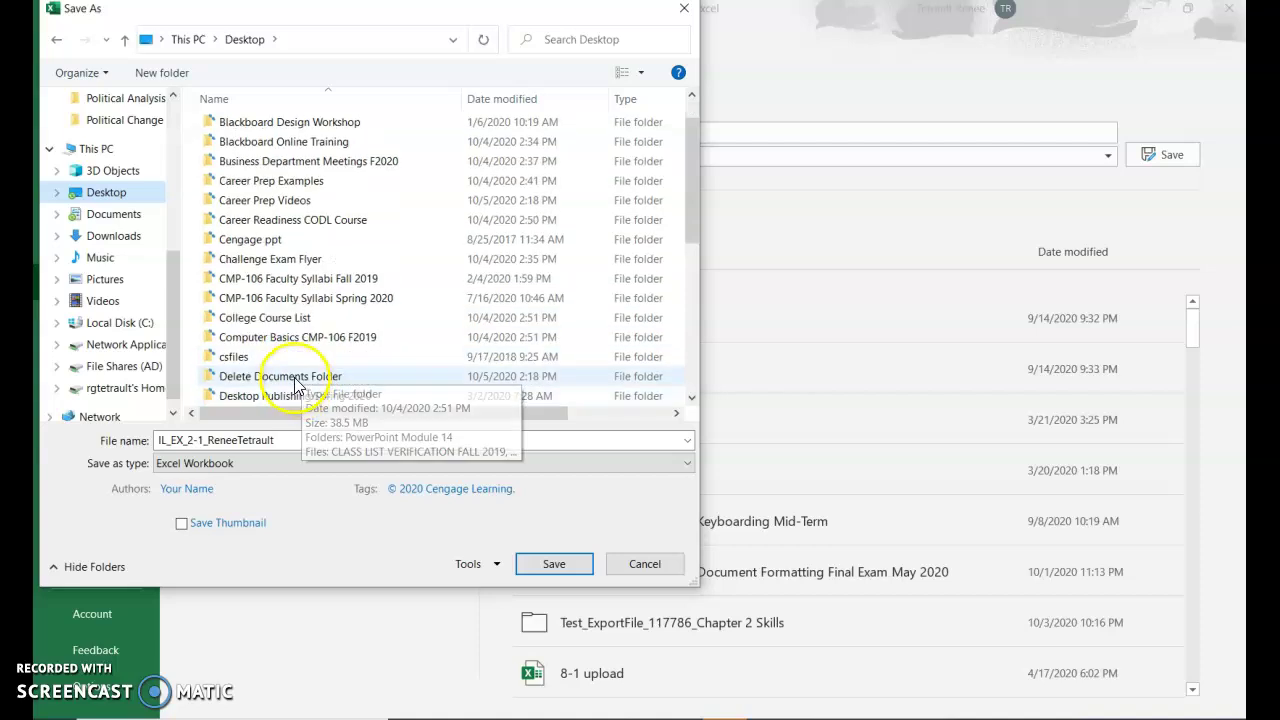
click(288, 378)
double_click(288, 378)
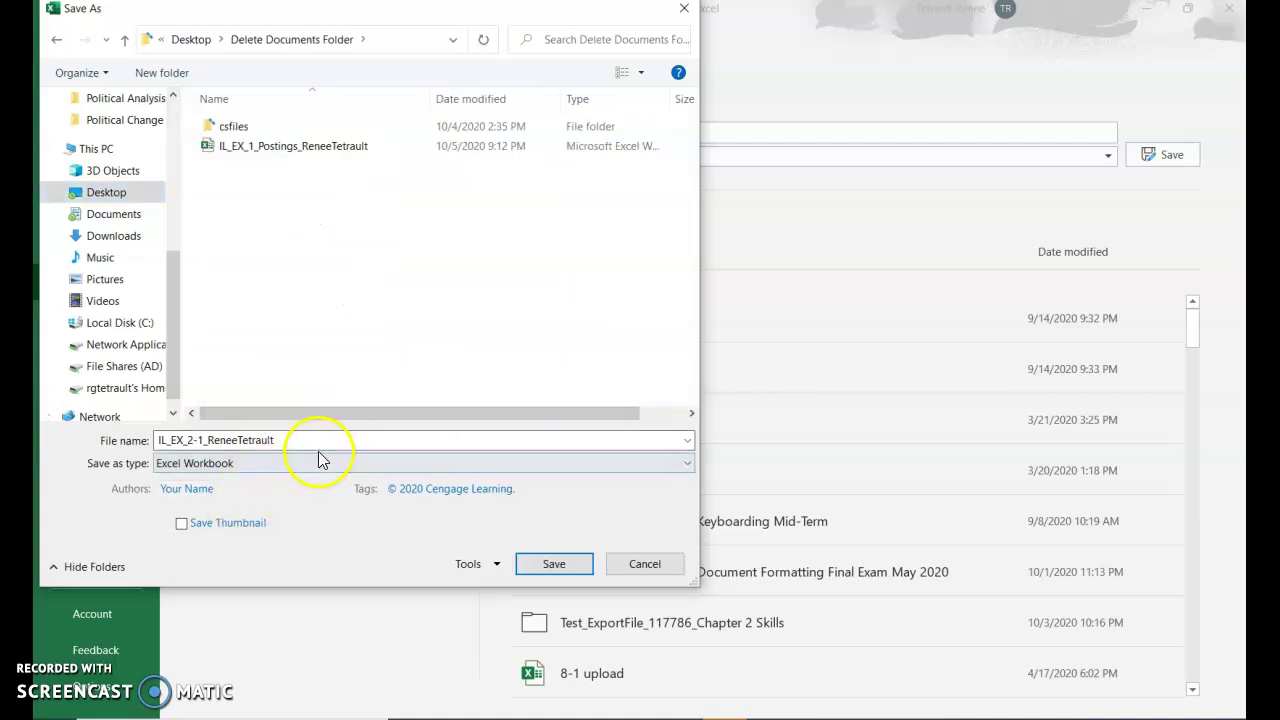
click(320, 441)
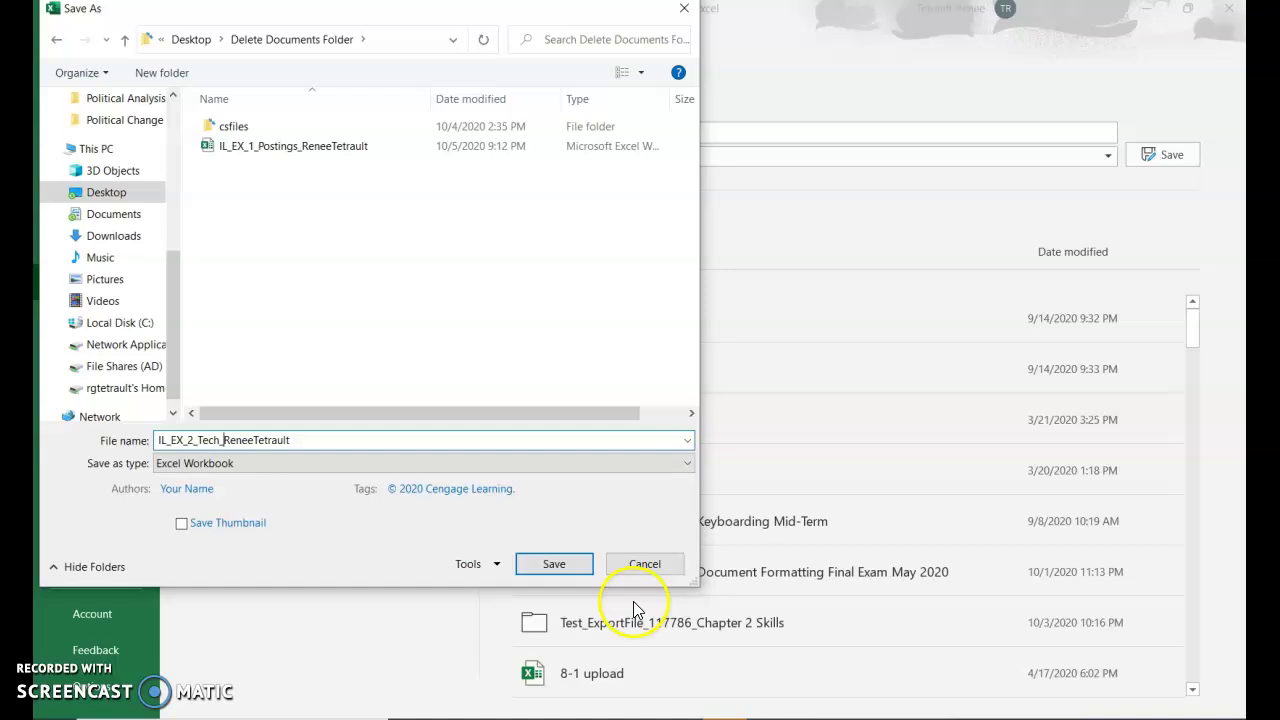
click(555, 564)
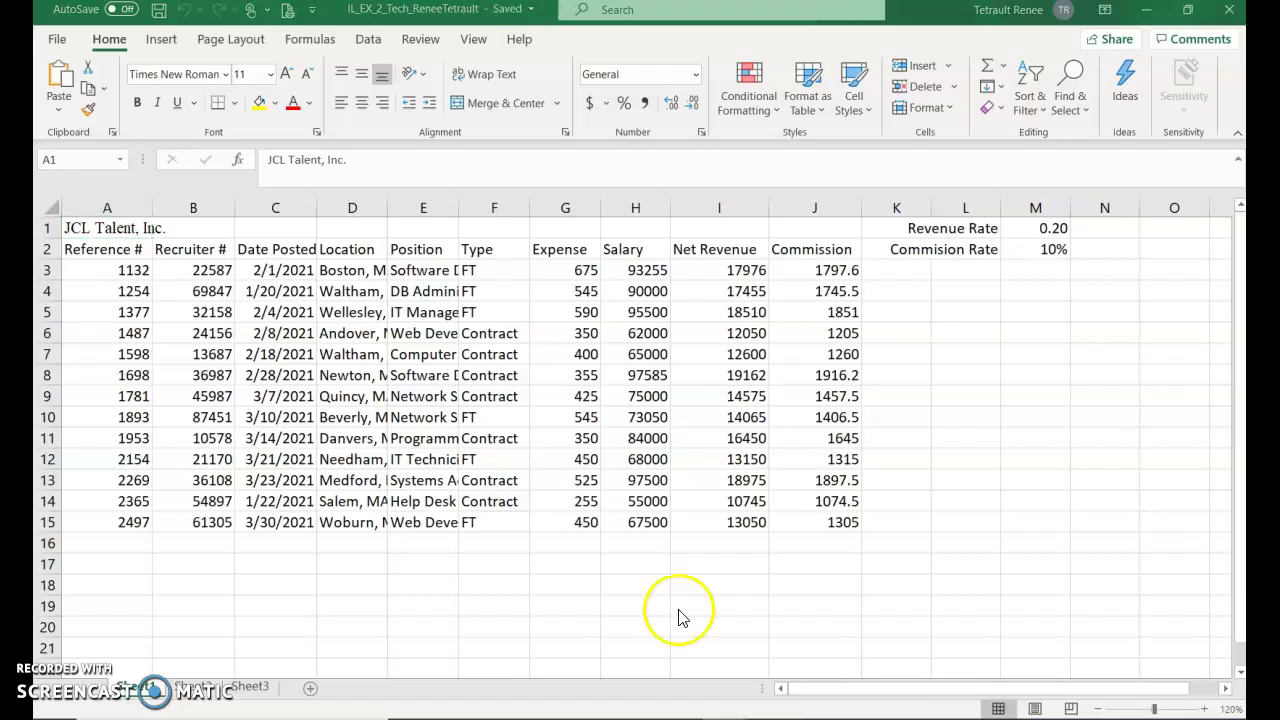
Step: Apply Accounting format to the Expense values G3:G15 and Comma Style to the Salary values H3:H15
click(636, 594)
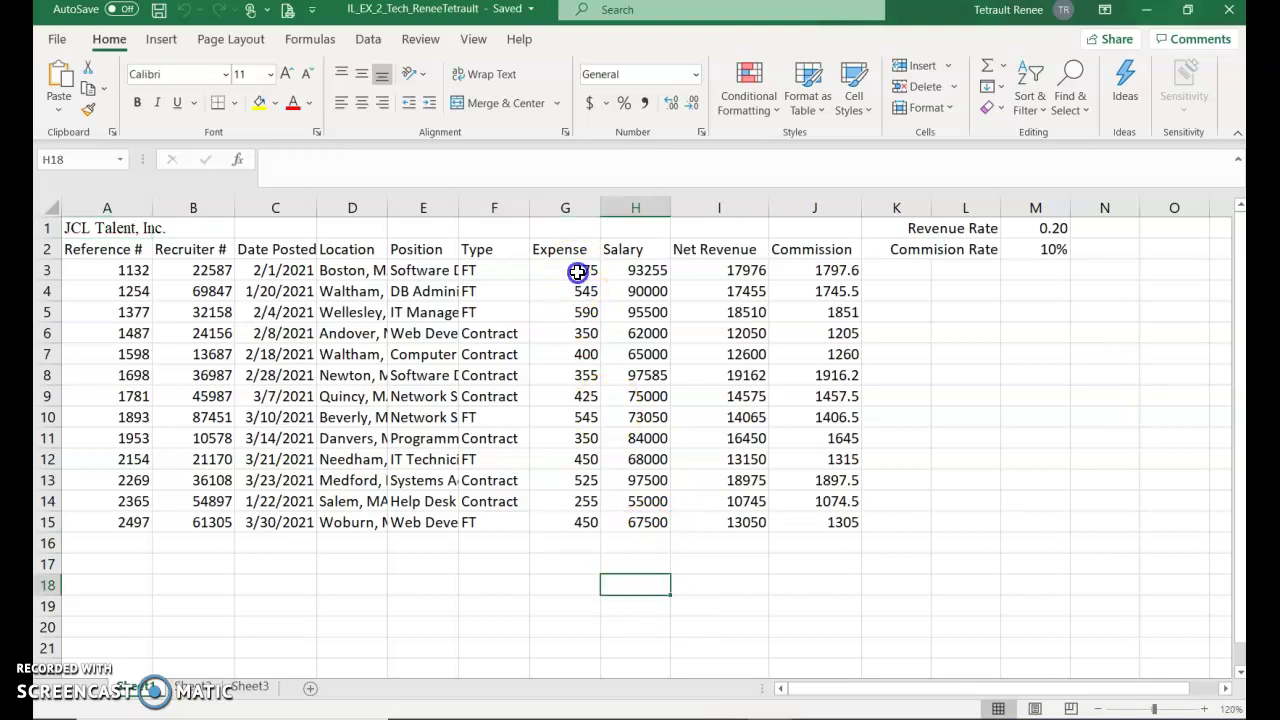
drag(578, 272, 583, 522)
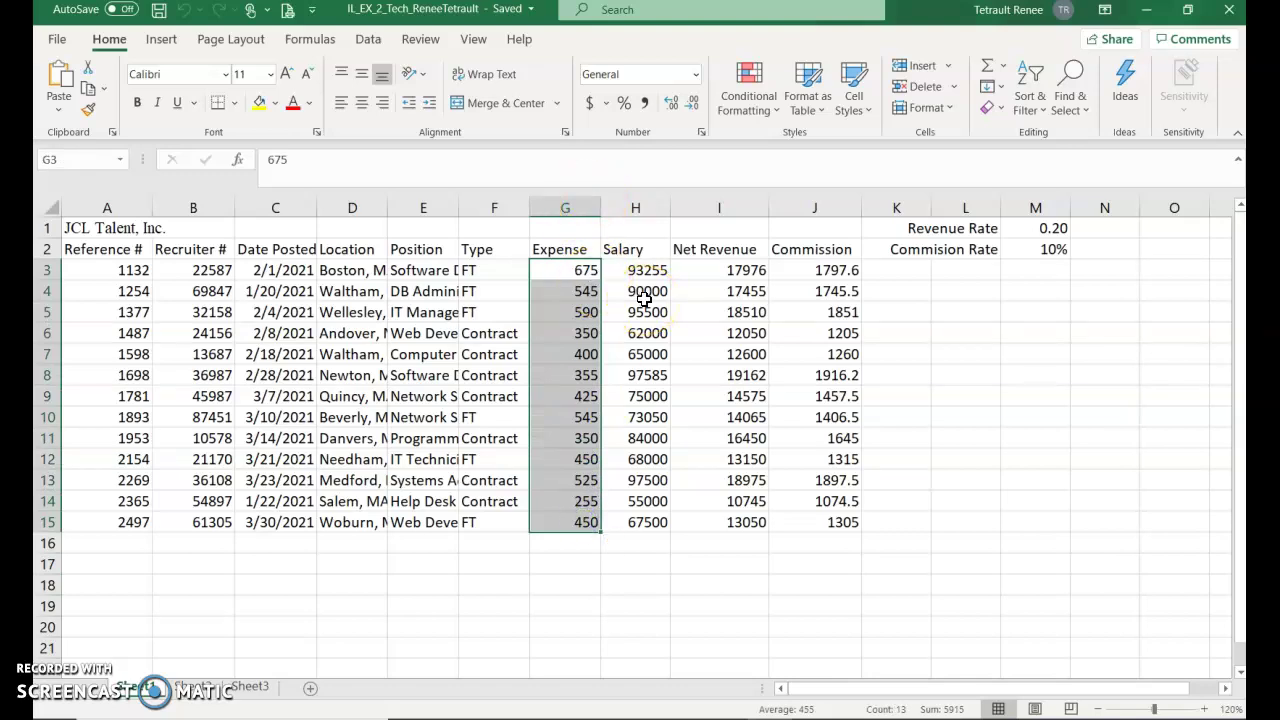
click(591, 105)
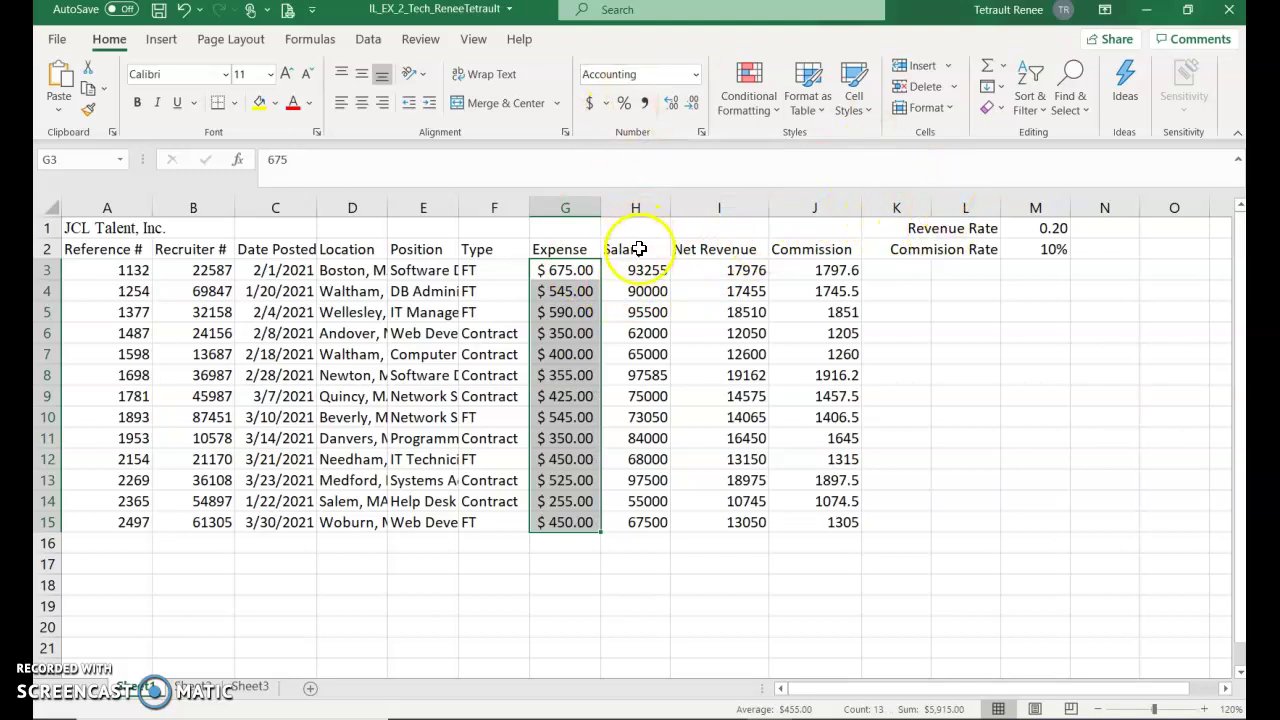
drag(648, 270, 634, 514)
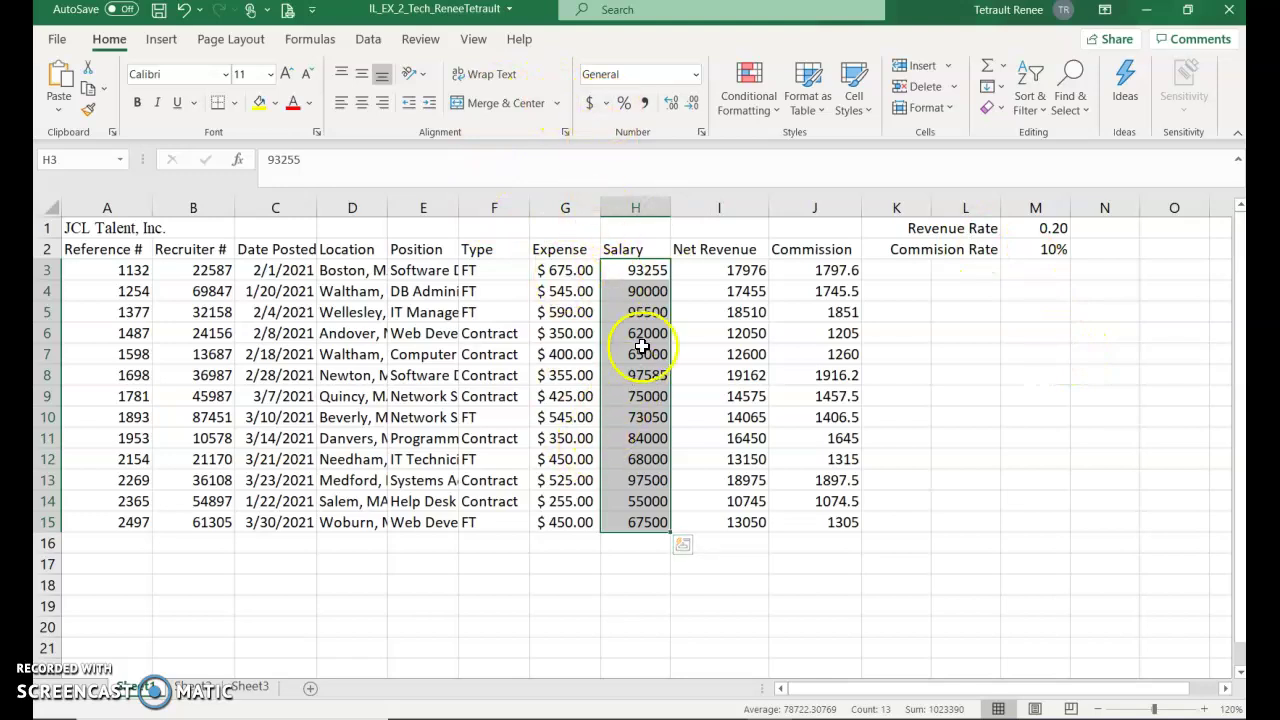
click(648, 104)
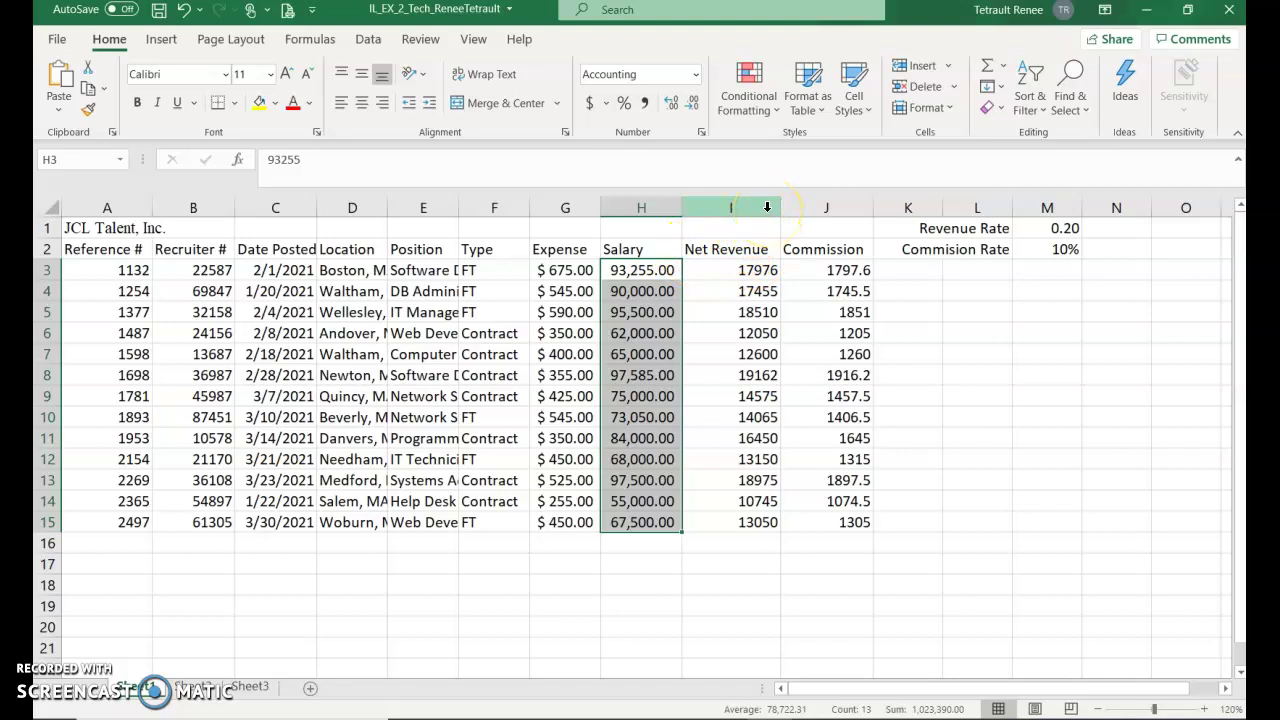
Step: Format the Revenue Rate in M1 as a whole-number percentage, showing 20%
click(1068, 229)
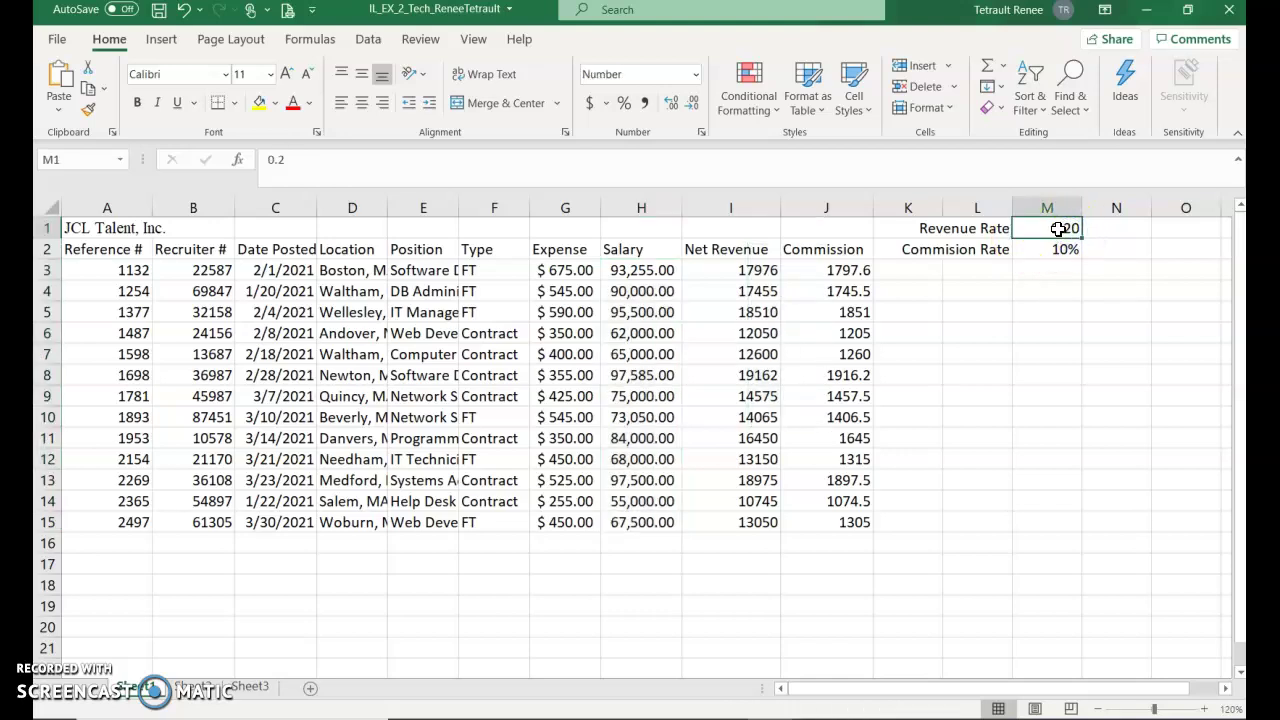
click(898, 120)
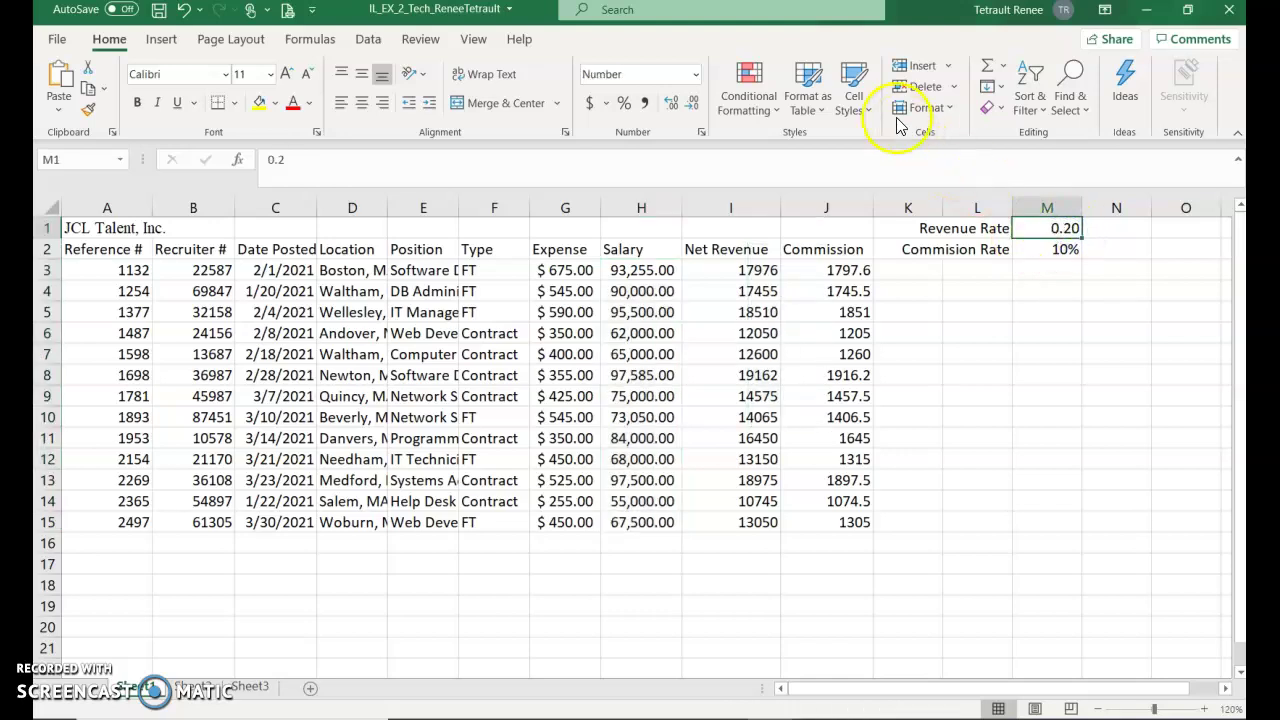
click(696, 76)
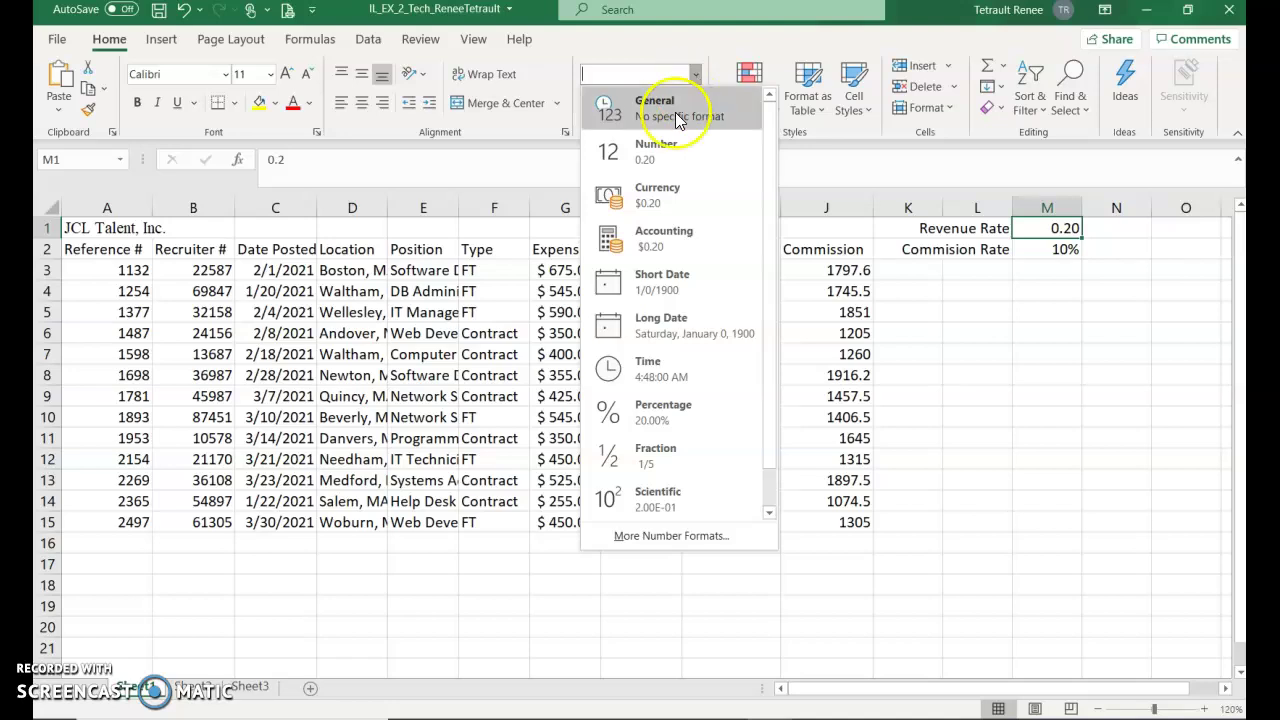
click(685, 400)
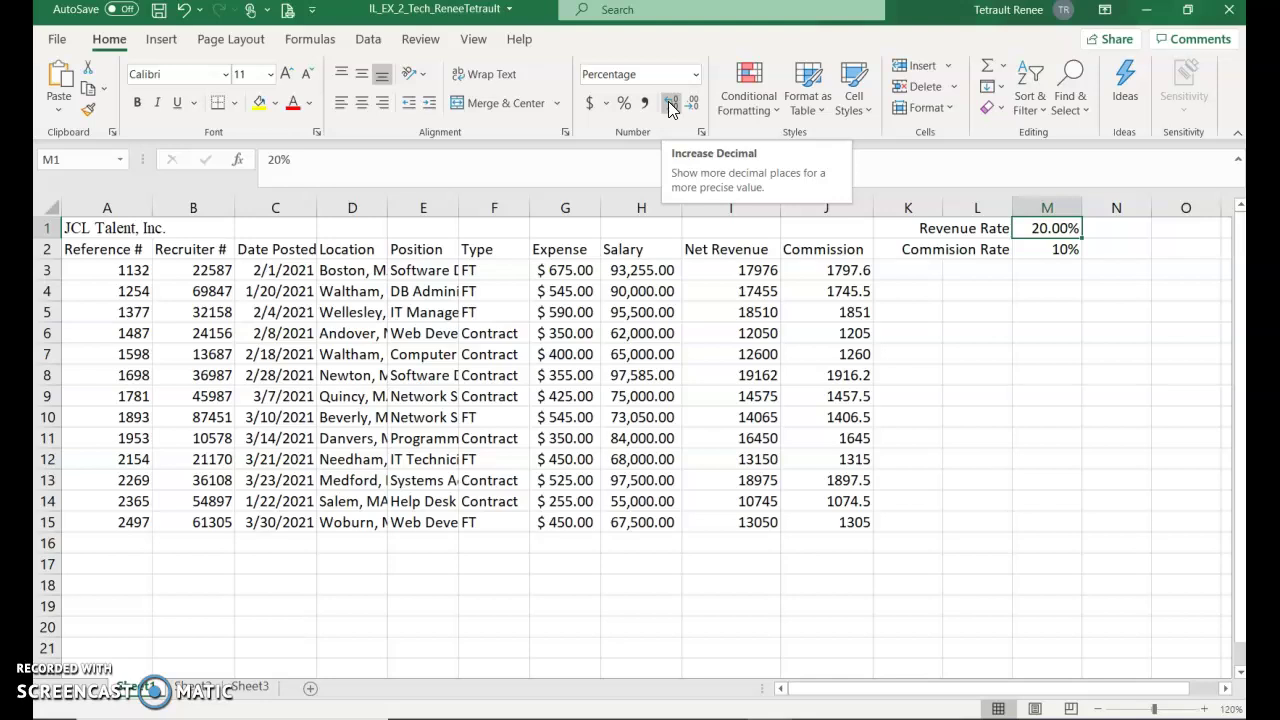
click(670, 105)
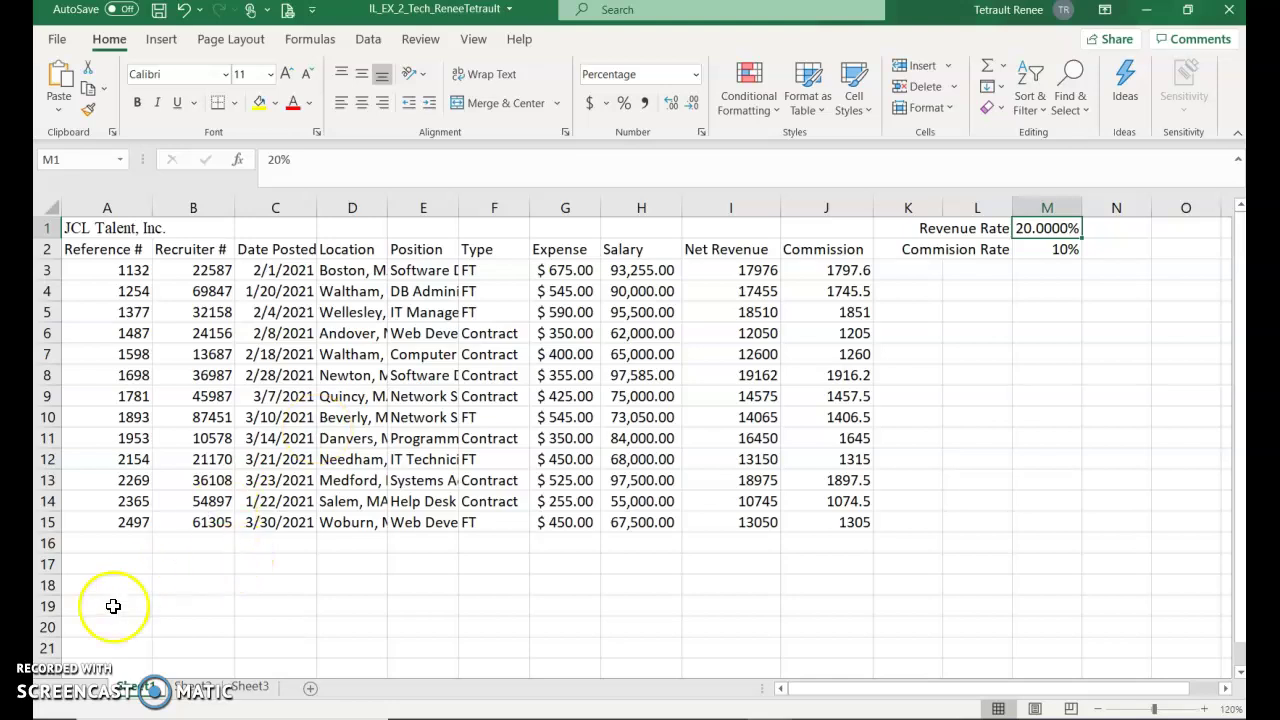
click(1071, 235)
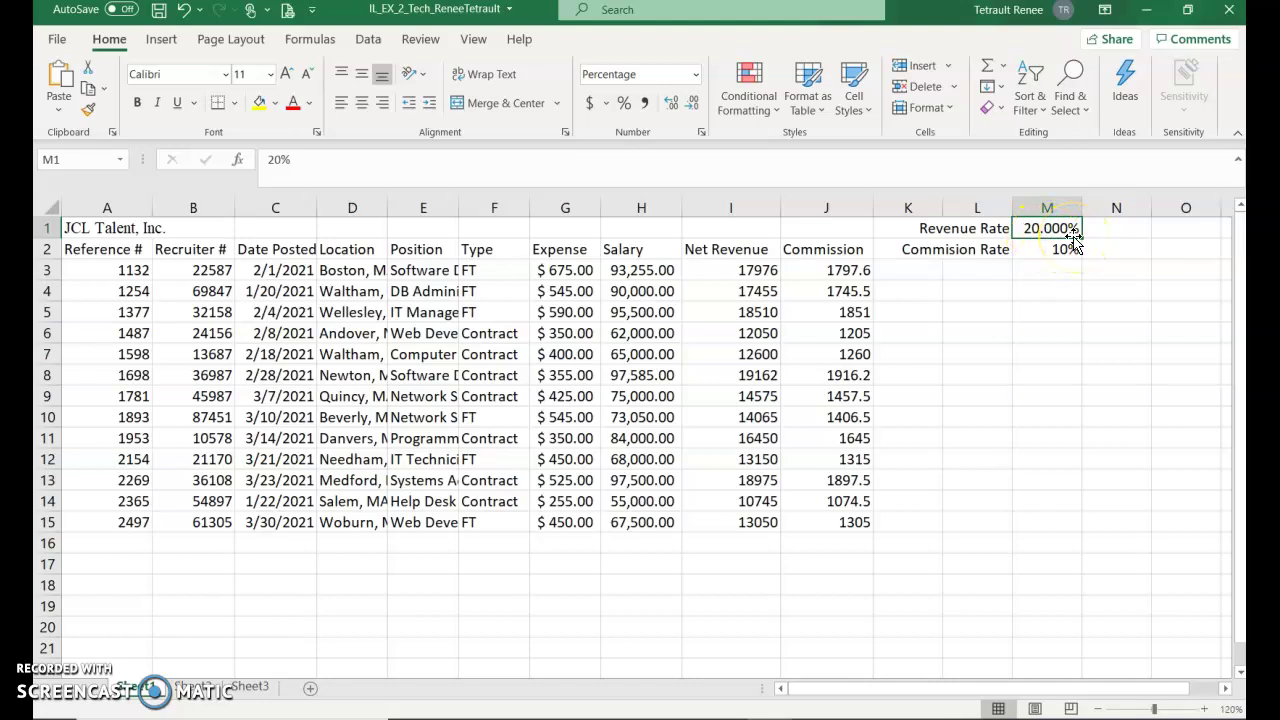
click(692, 104)
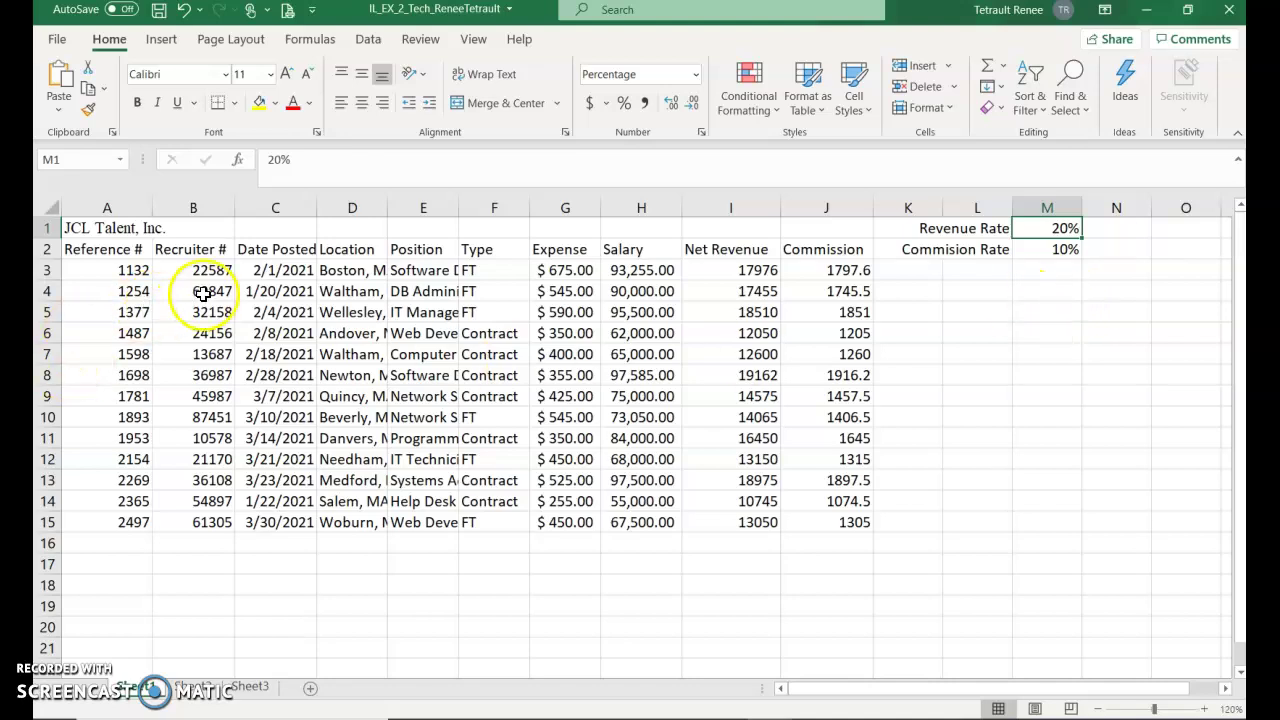
Step: Apply the d-mmm date format (e.g. 14-Mar) to the Date Posted values in C3:C15
drag(261, 268, 249, 512)
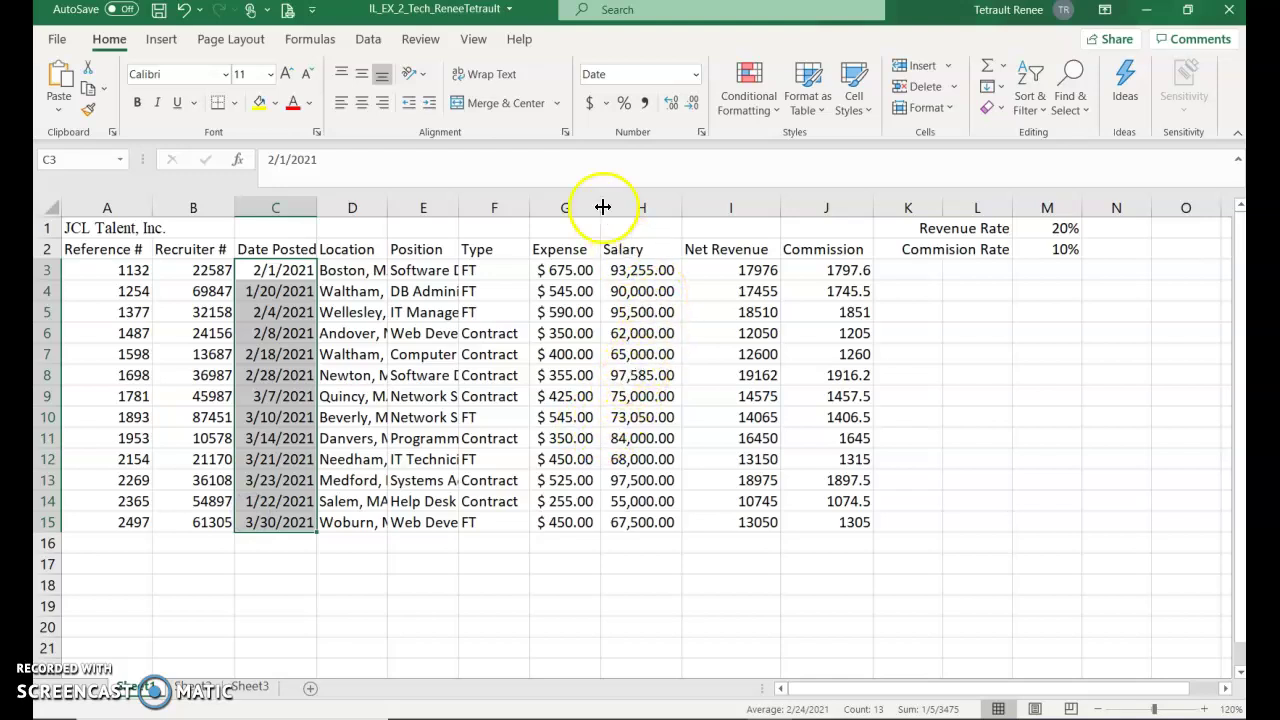
click(702, 133)
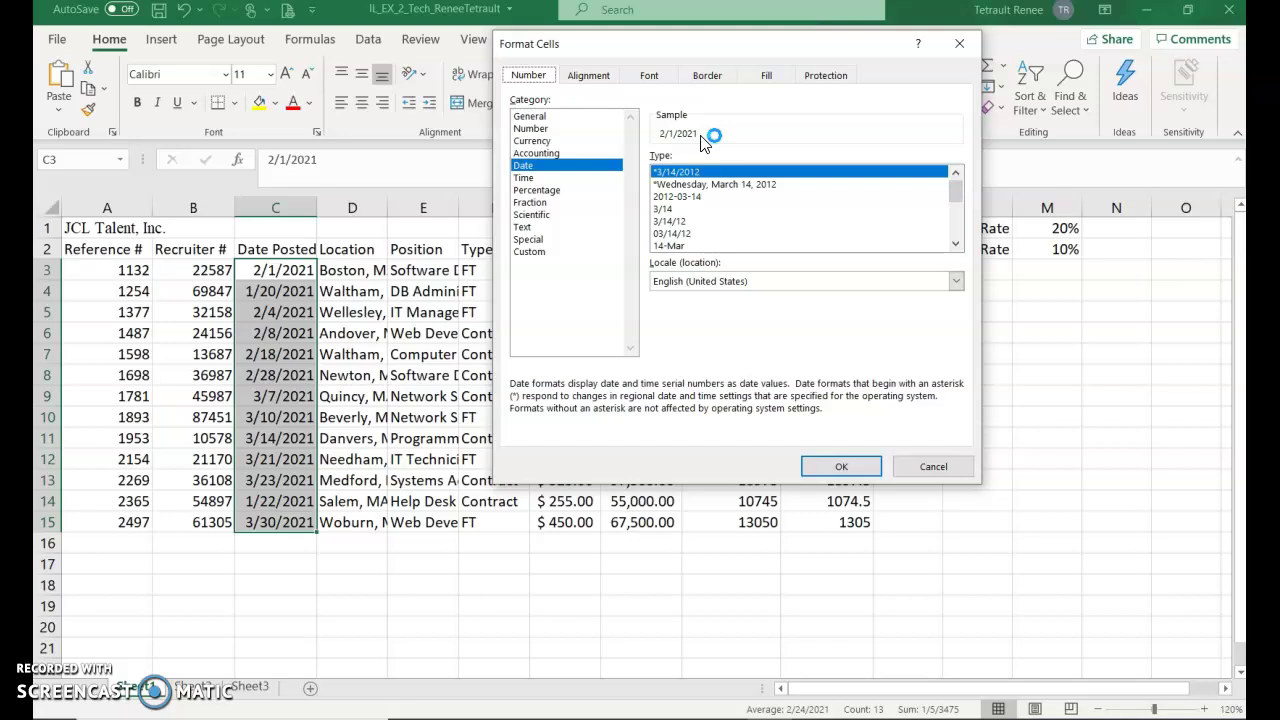
click(676, 247)
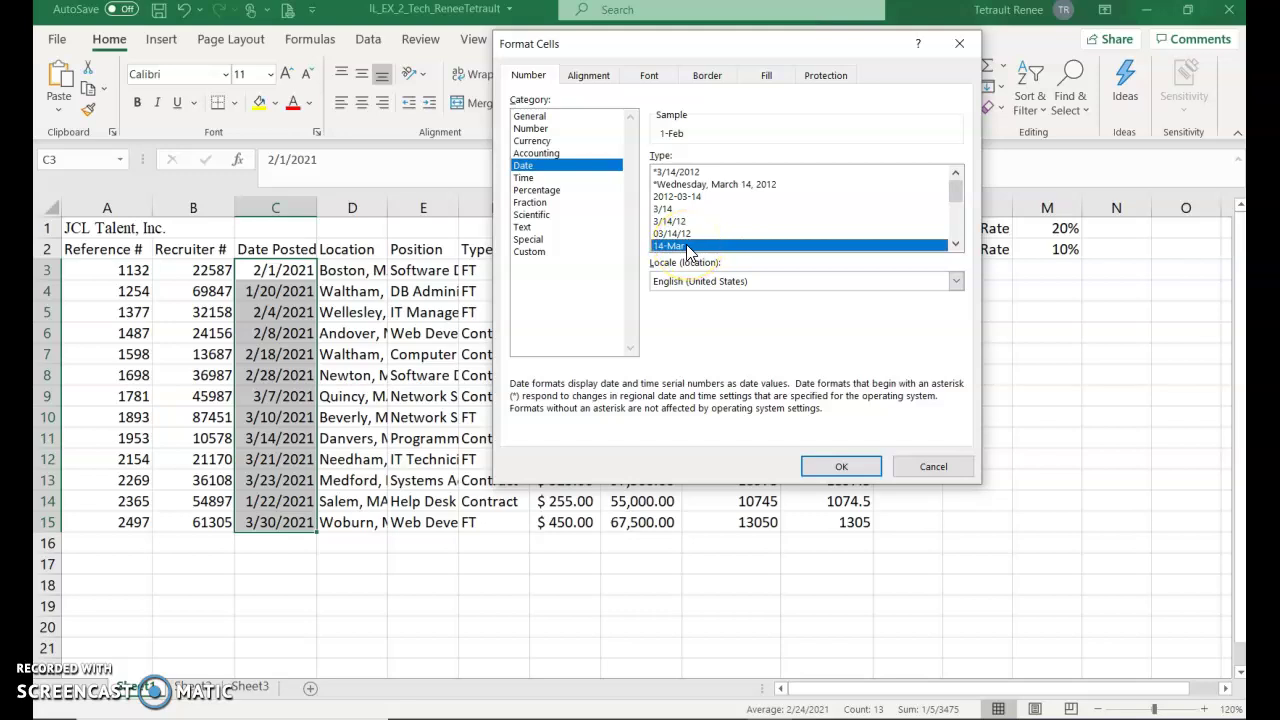
click(838, 466)
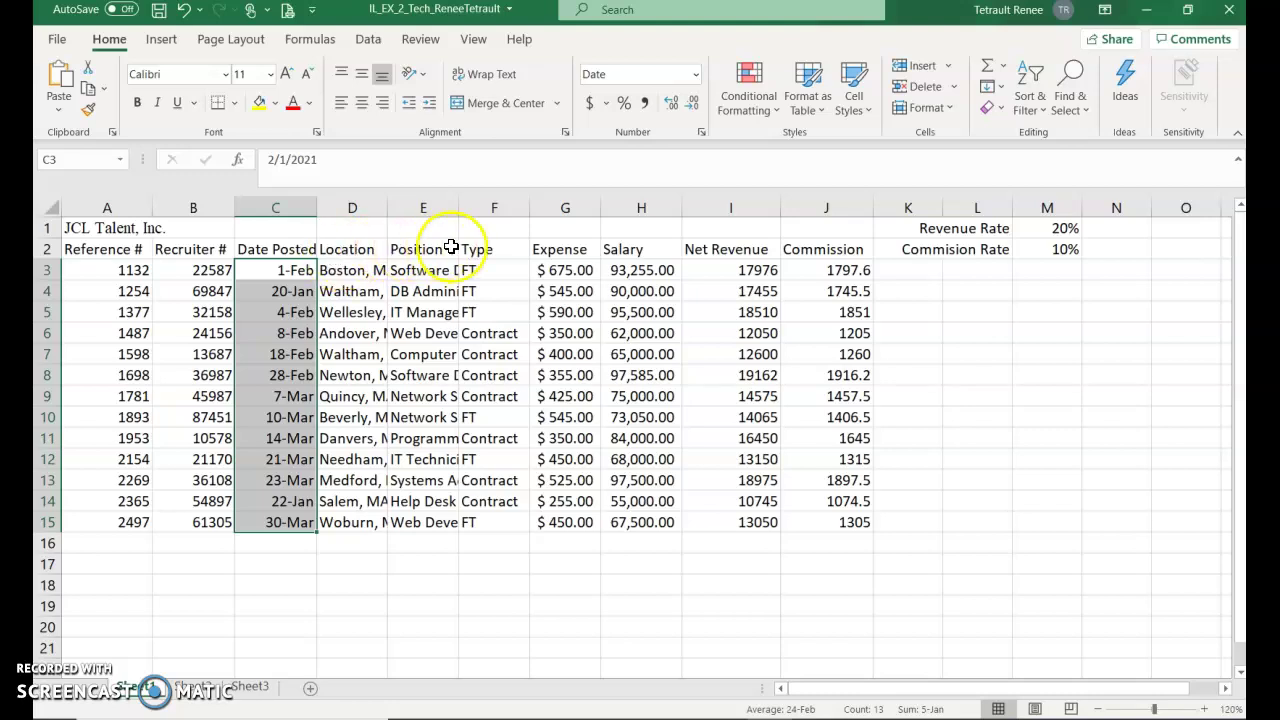
Step: Format the Net Revenue and Commission values in I3:J15 as Currency with two decimals
drag(733, 265, 840, 518)
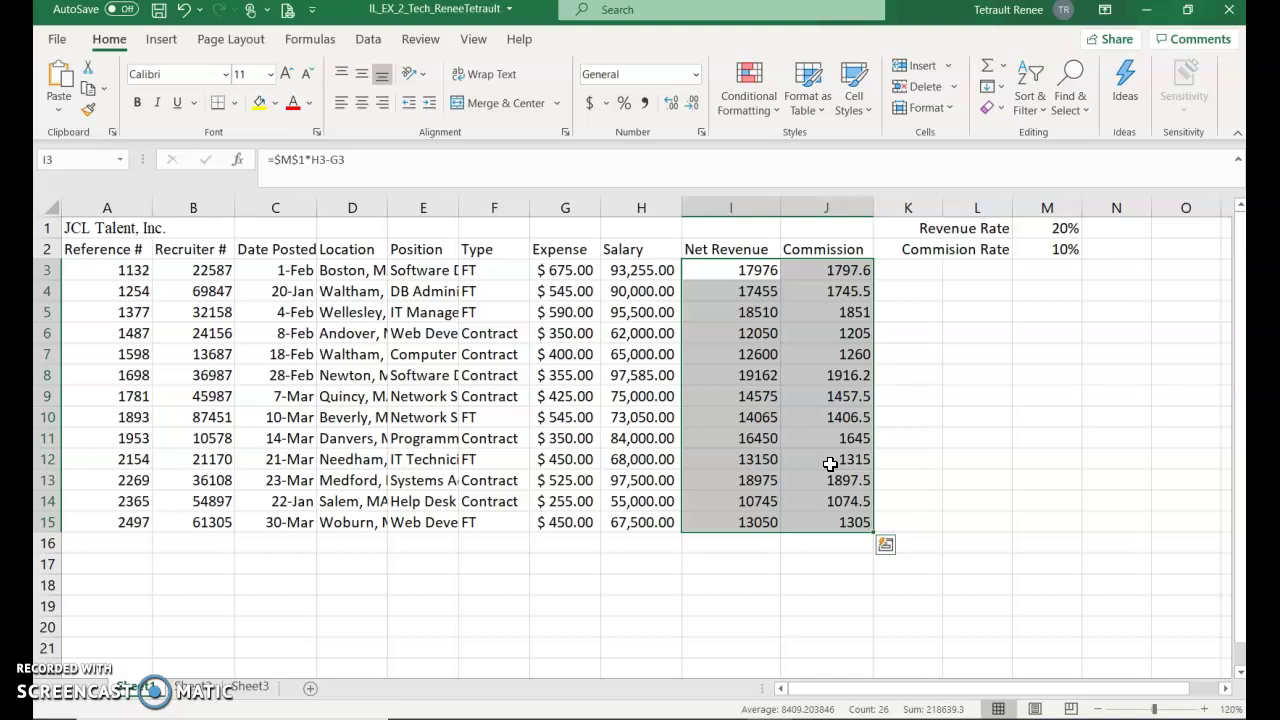
right_click(757, 402)
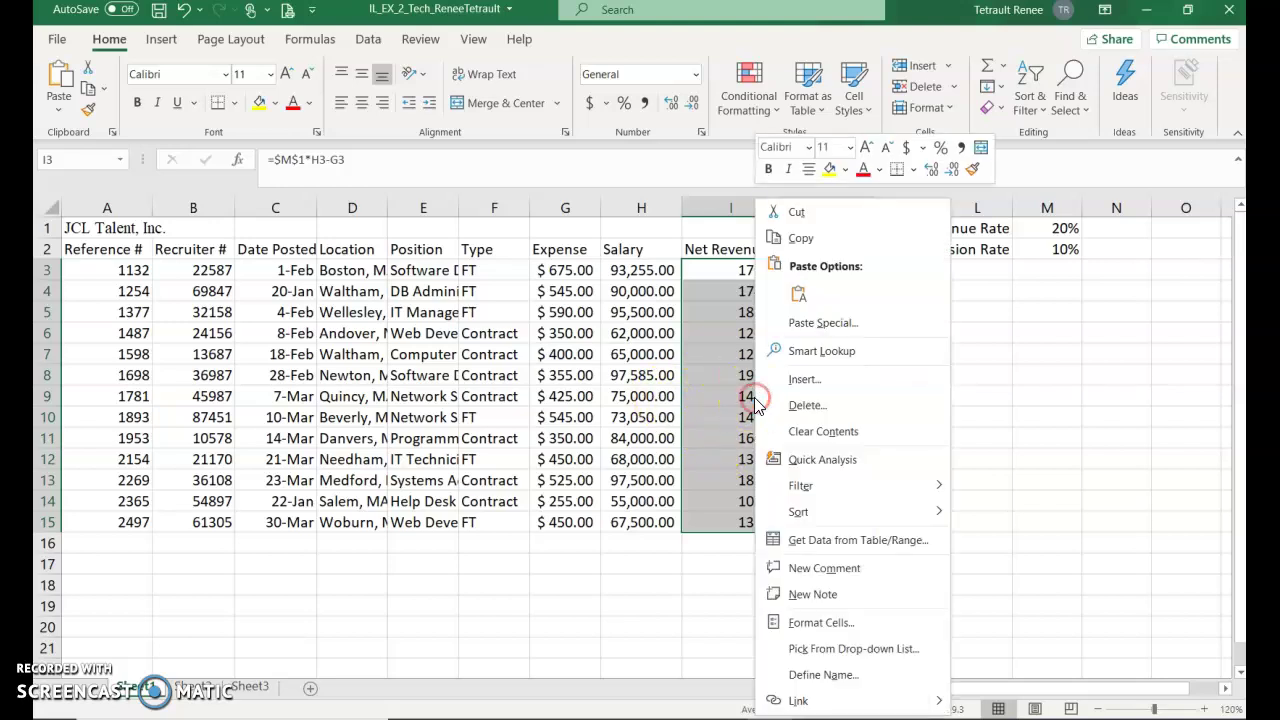
click(805, 622)
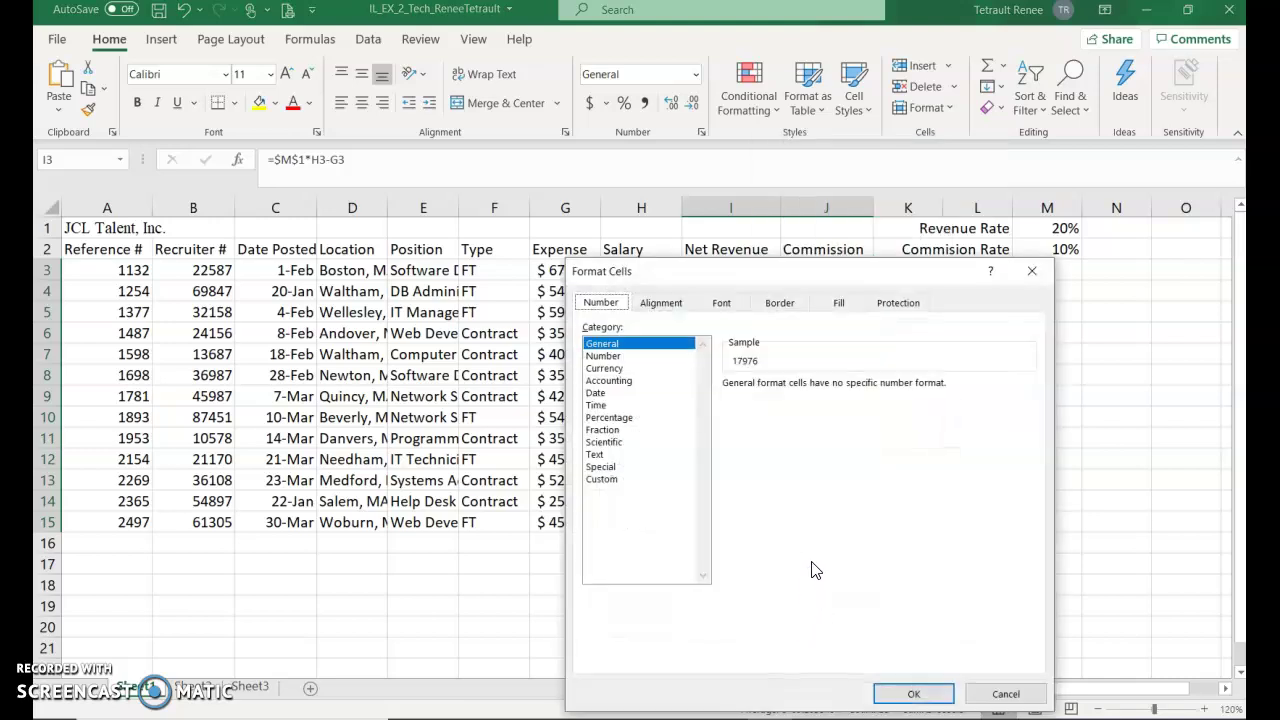
click(605, 368)
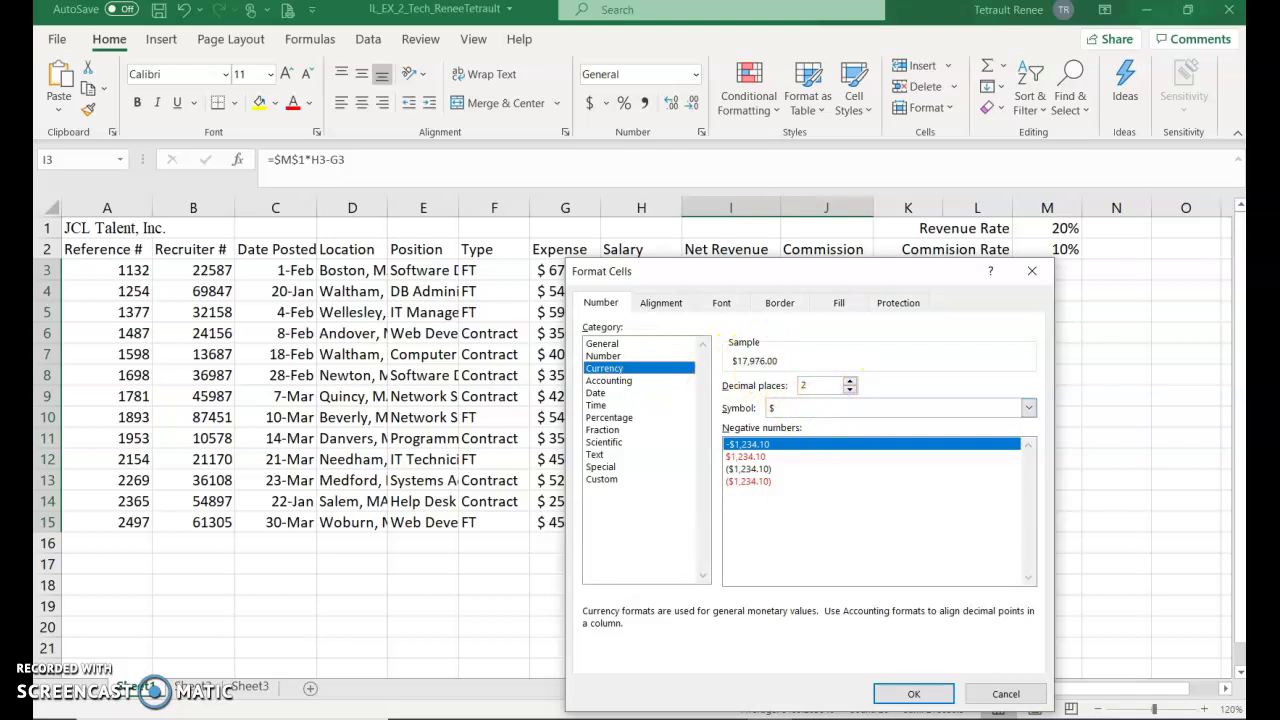
click(913, 700)
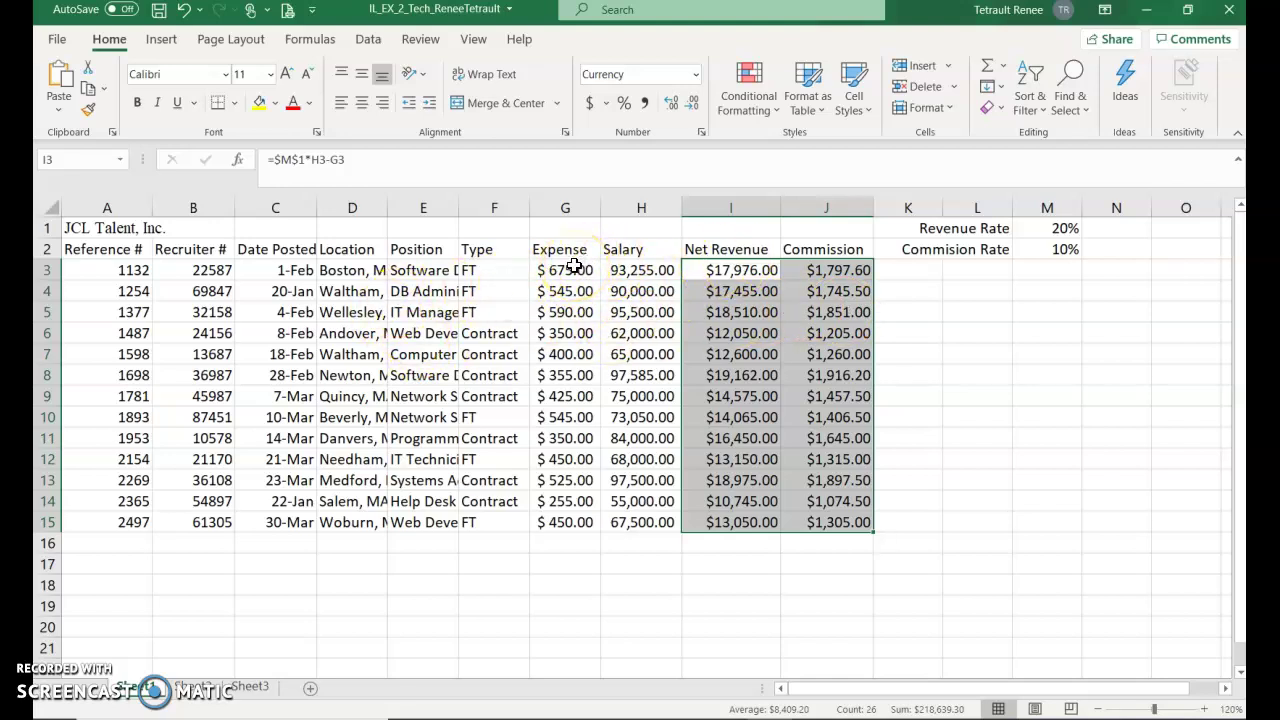
Step: Remove both decimal places from the Expense, Salary and Net Revenue values in G3:I15, then return to A1
drag(570, 268, 748, 521)
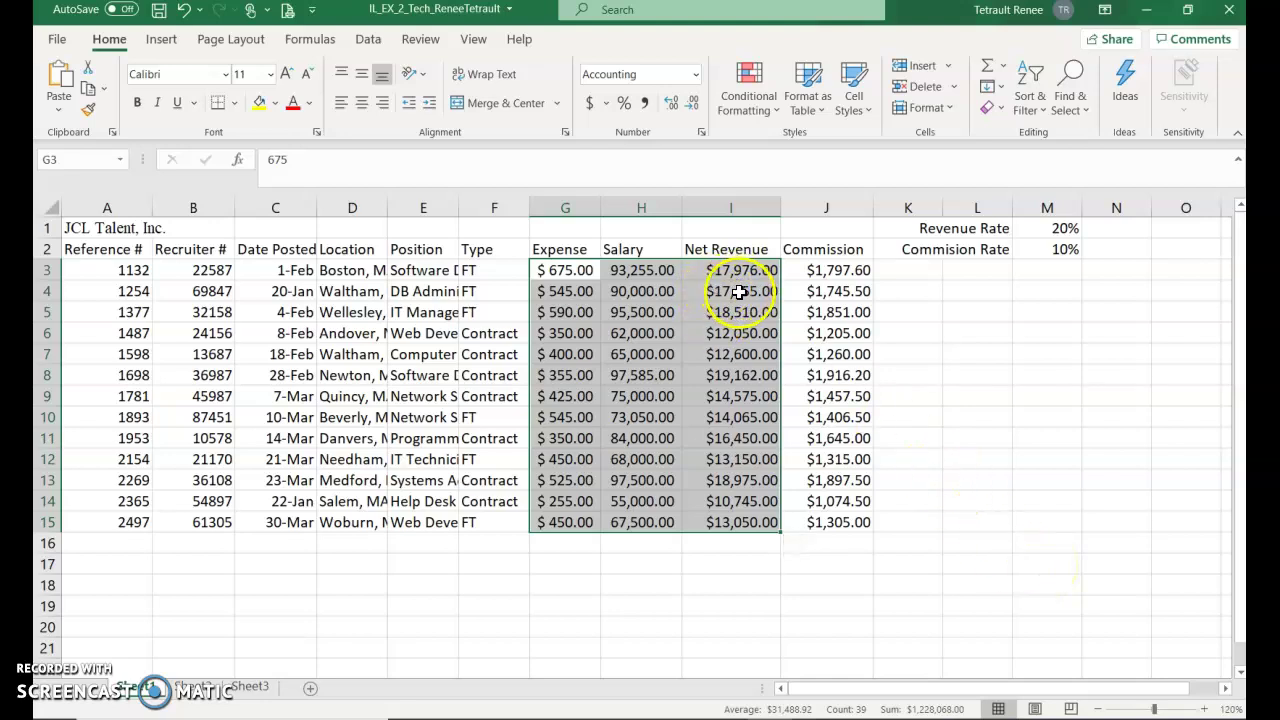
click(693, 106)
click(695, 108)
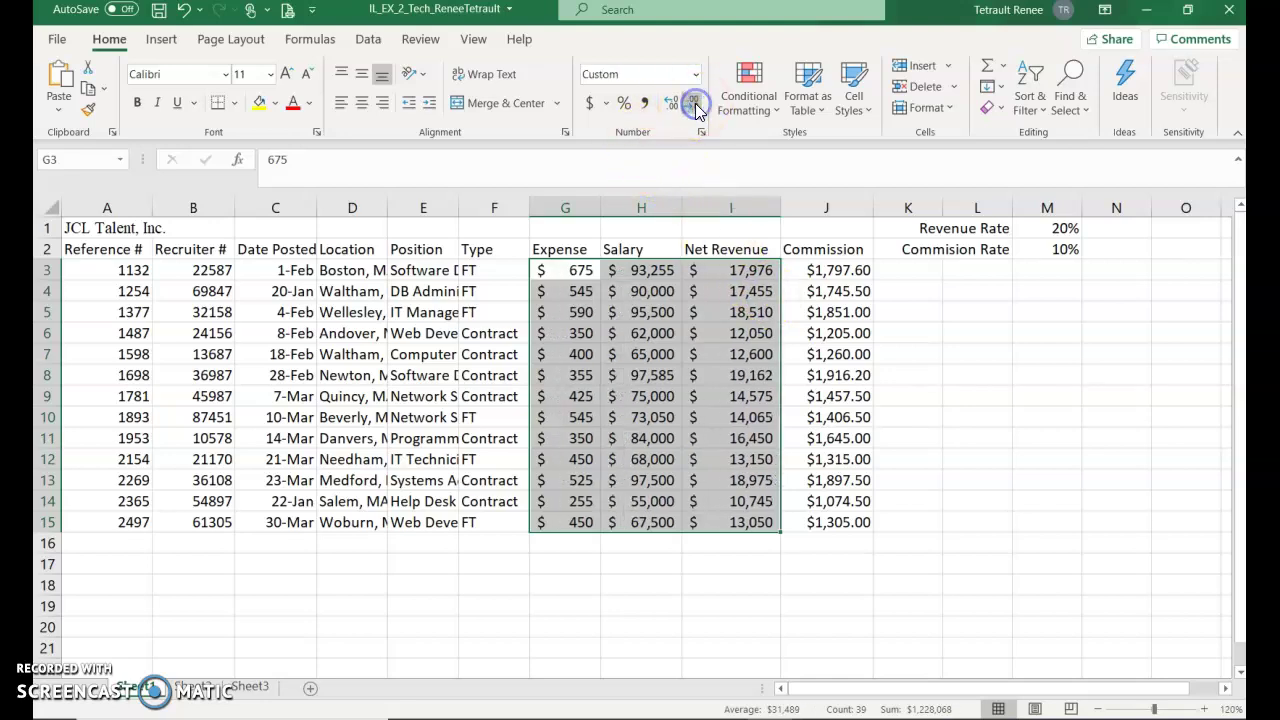
click(580, 354)
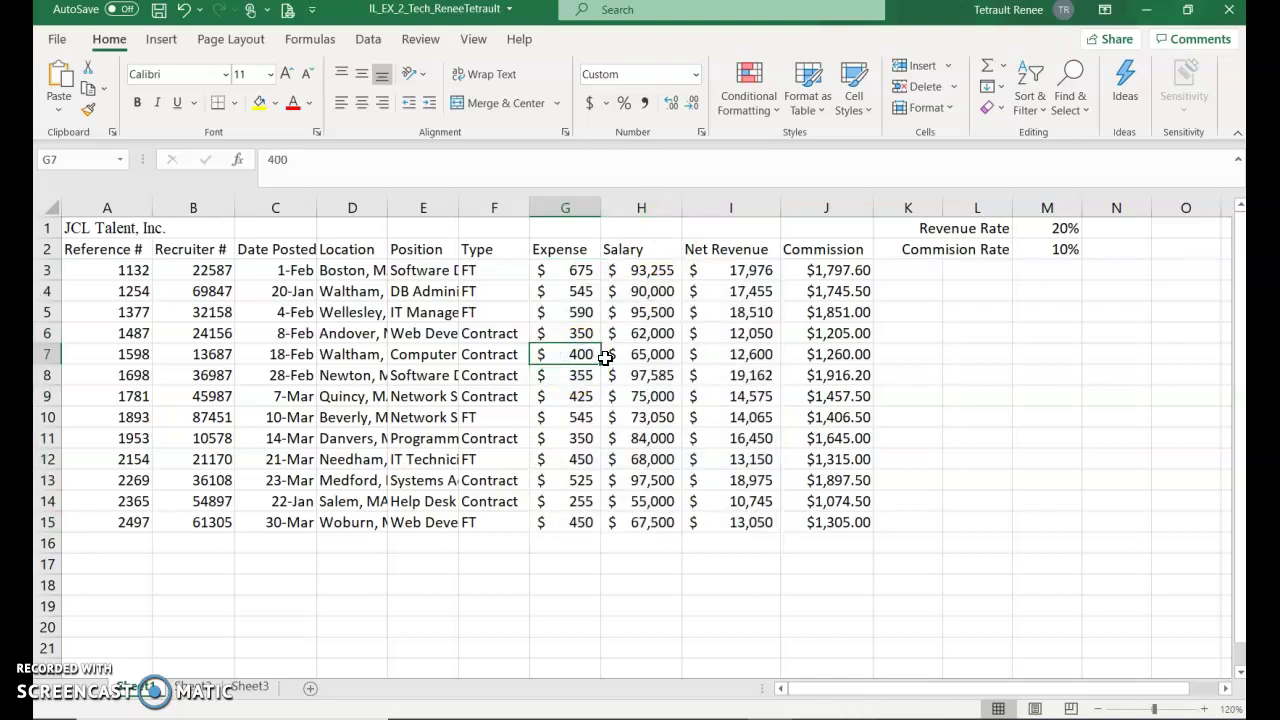
key(ctrl+Home)
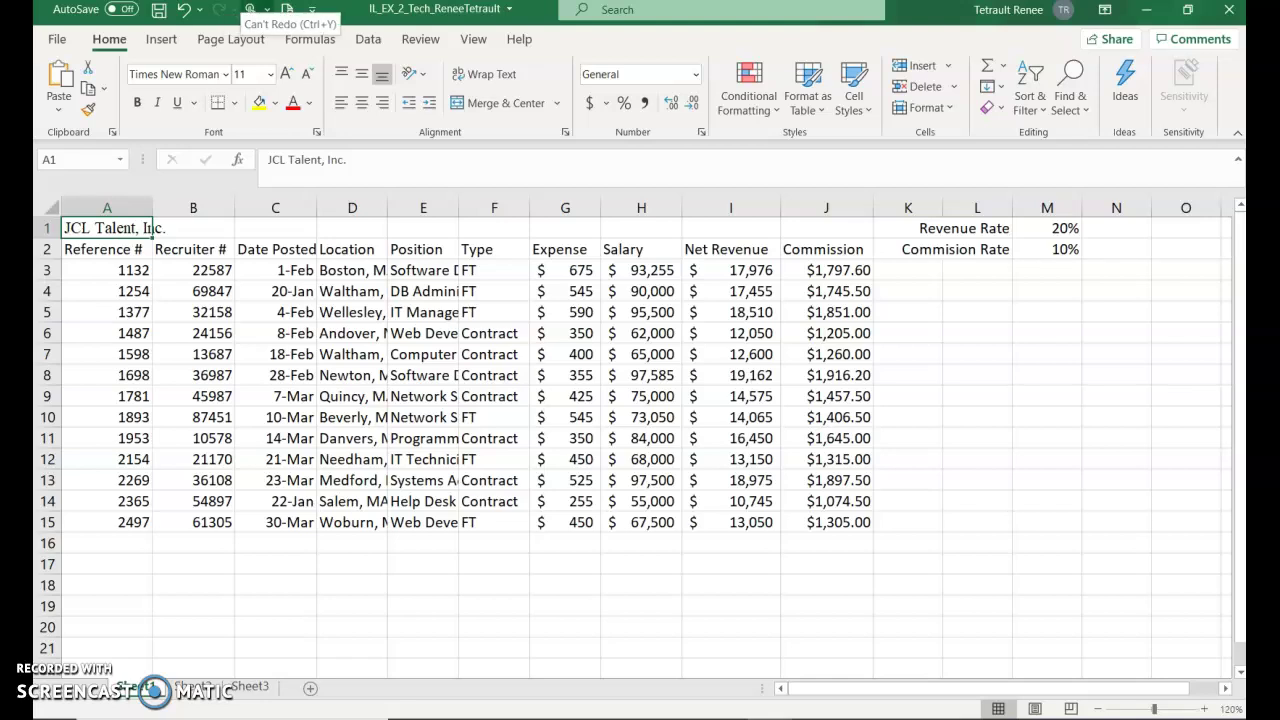
Step: Set the A1 title to Calibri size 20 and apply the Heading 1 cell style
click(226, 76)
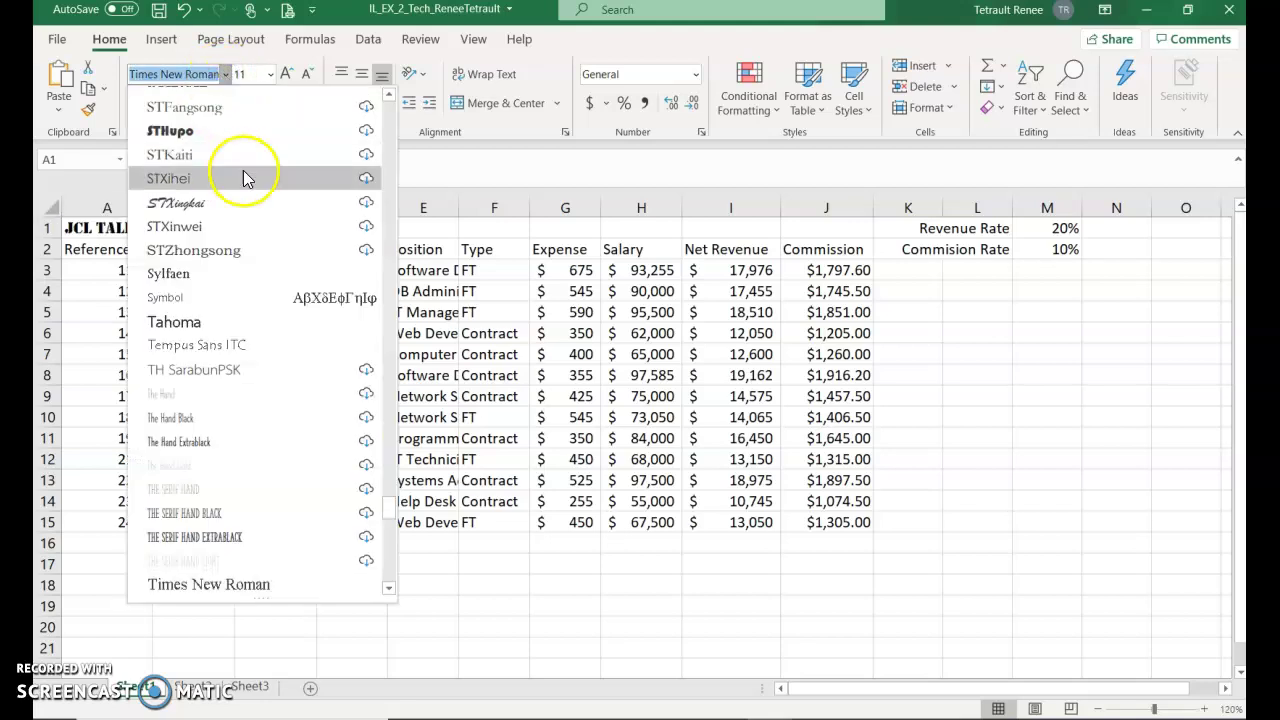
drag(386, 514, 380, 189)
click(200, 180)
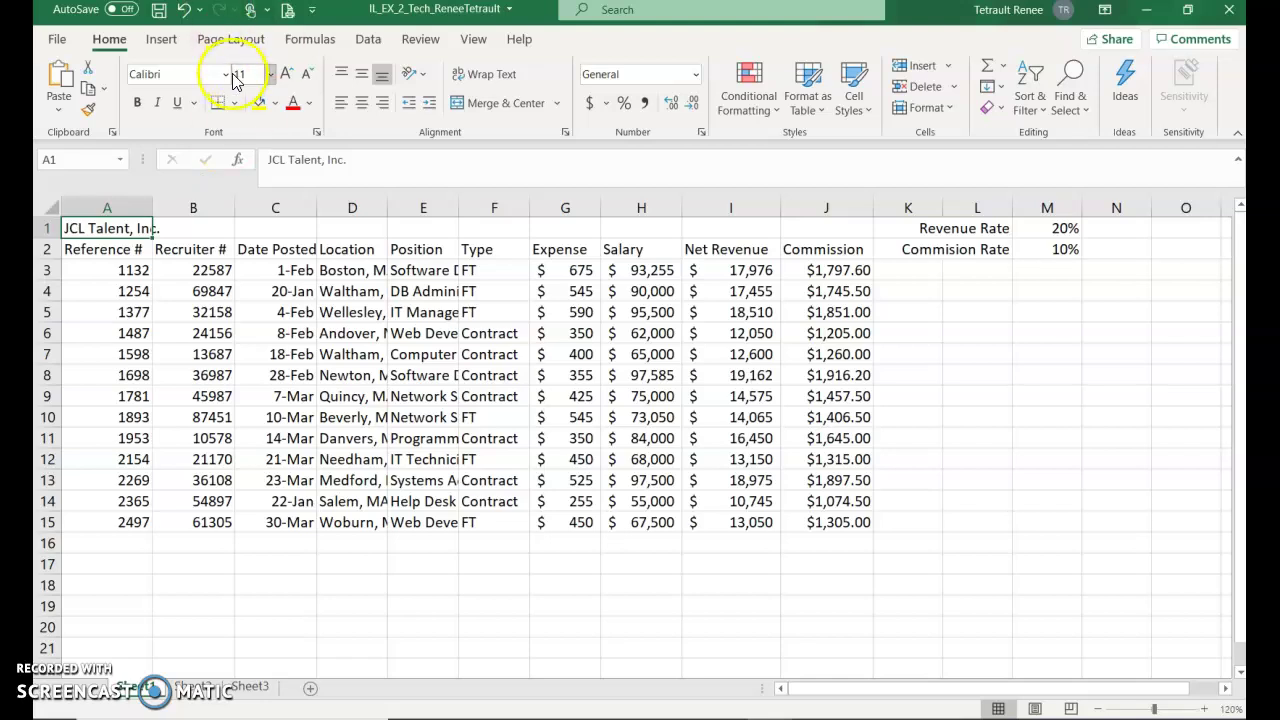
click(268, 84)
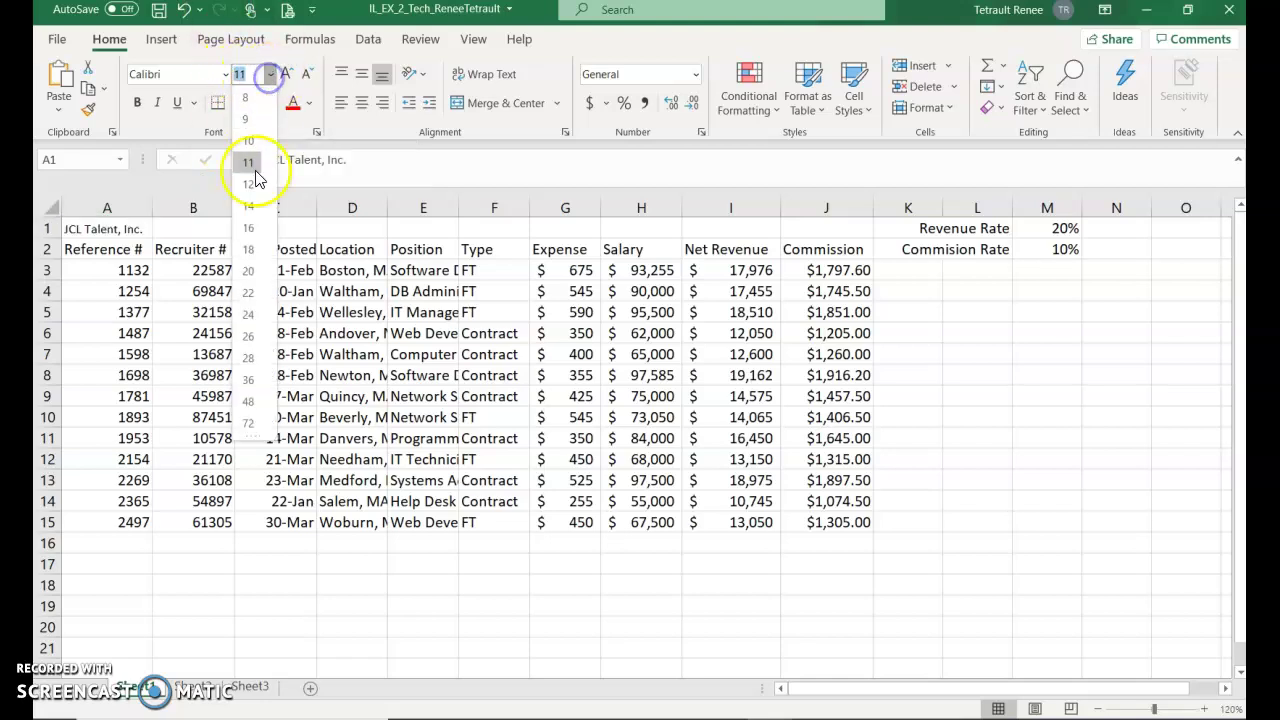
click(248, 272)
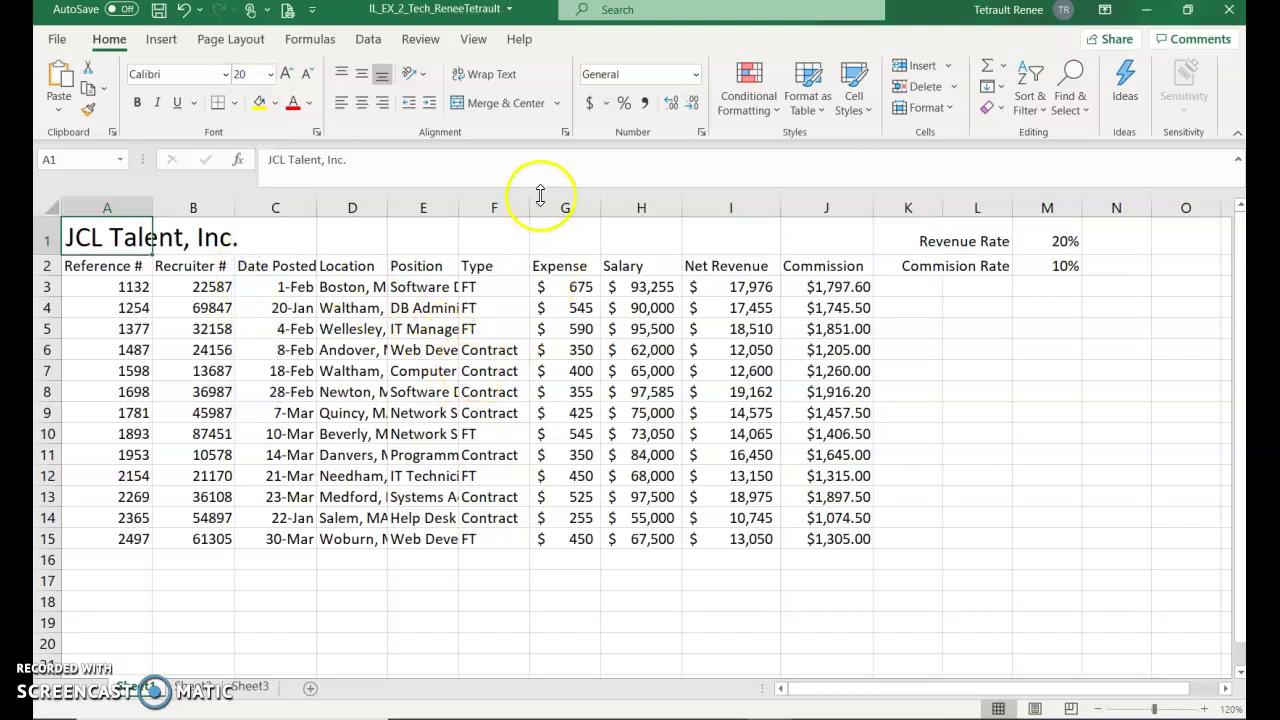
click(855, 104)
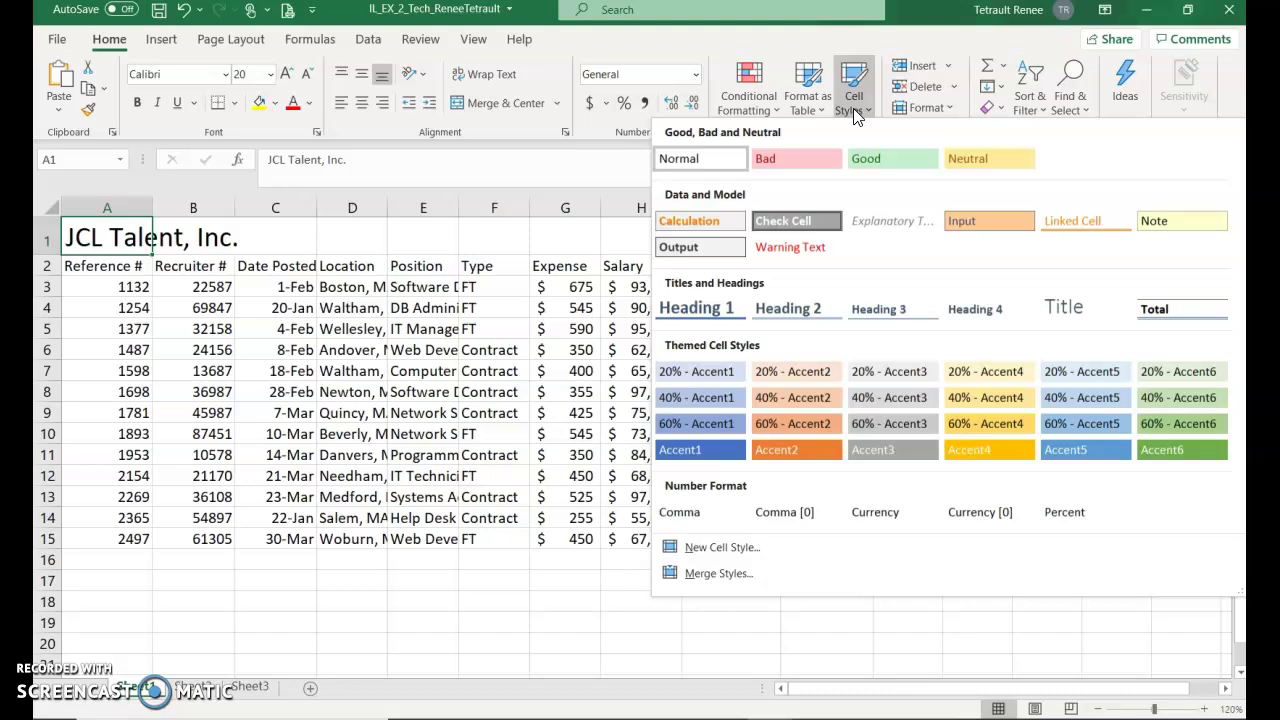
click(714, 310)
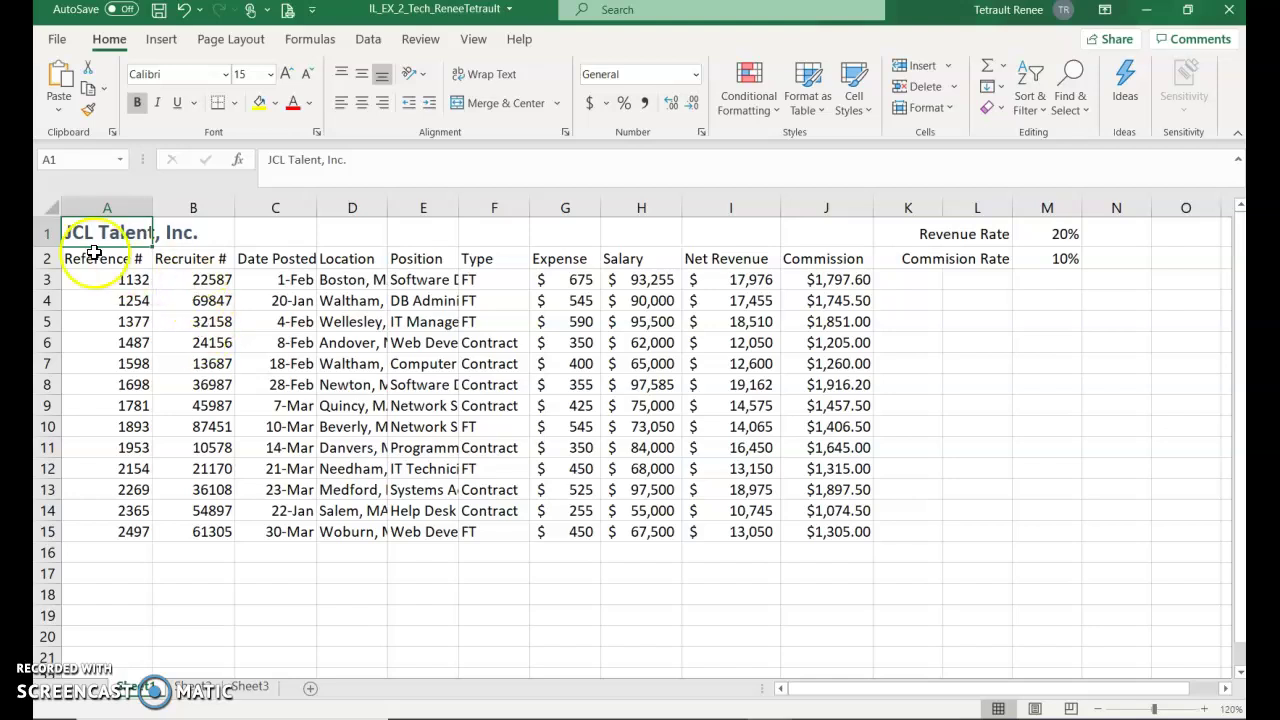
Step: Apply the Heading 2 cell style to the column headings in A2:J2
drag(82, 254, 838, 260)
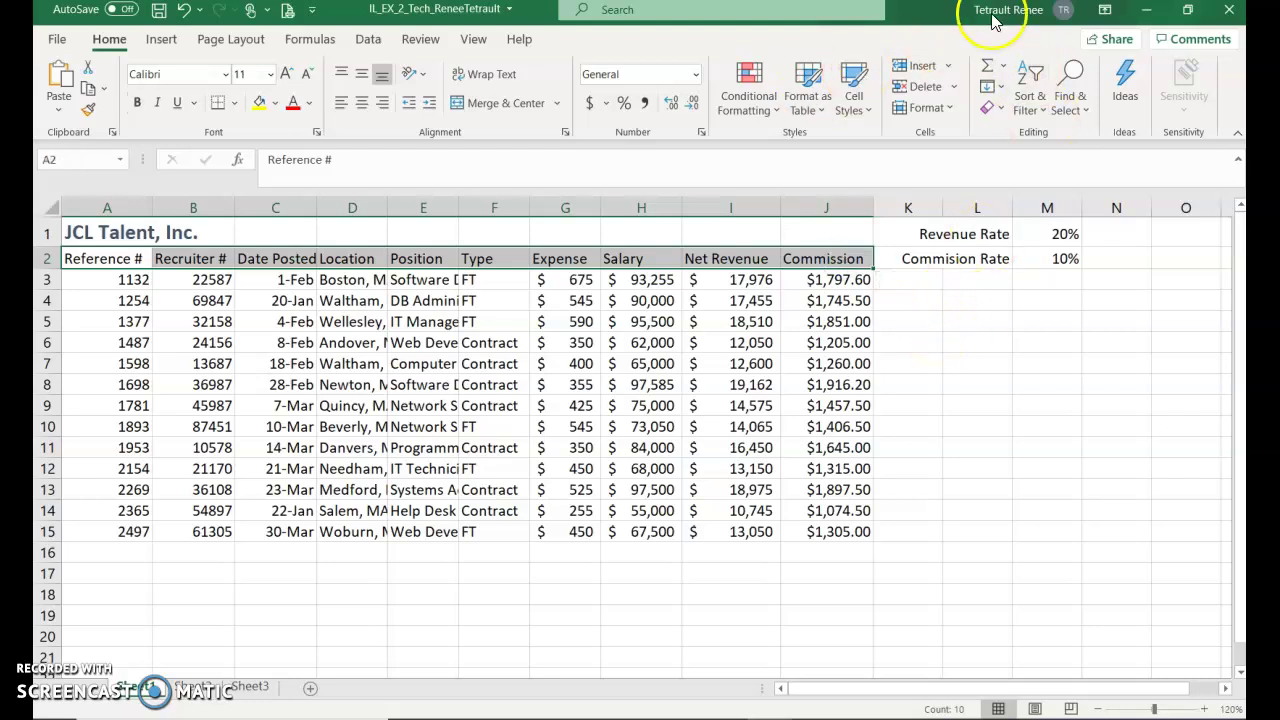
click(853, 112)
click(853, 112)
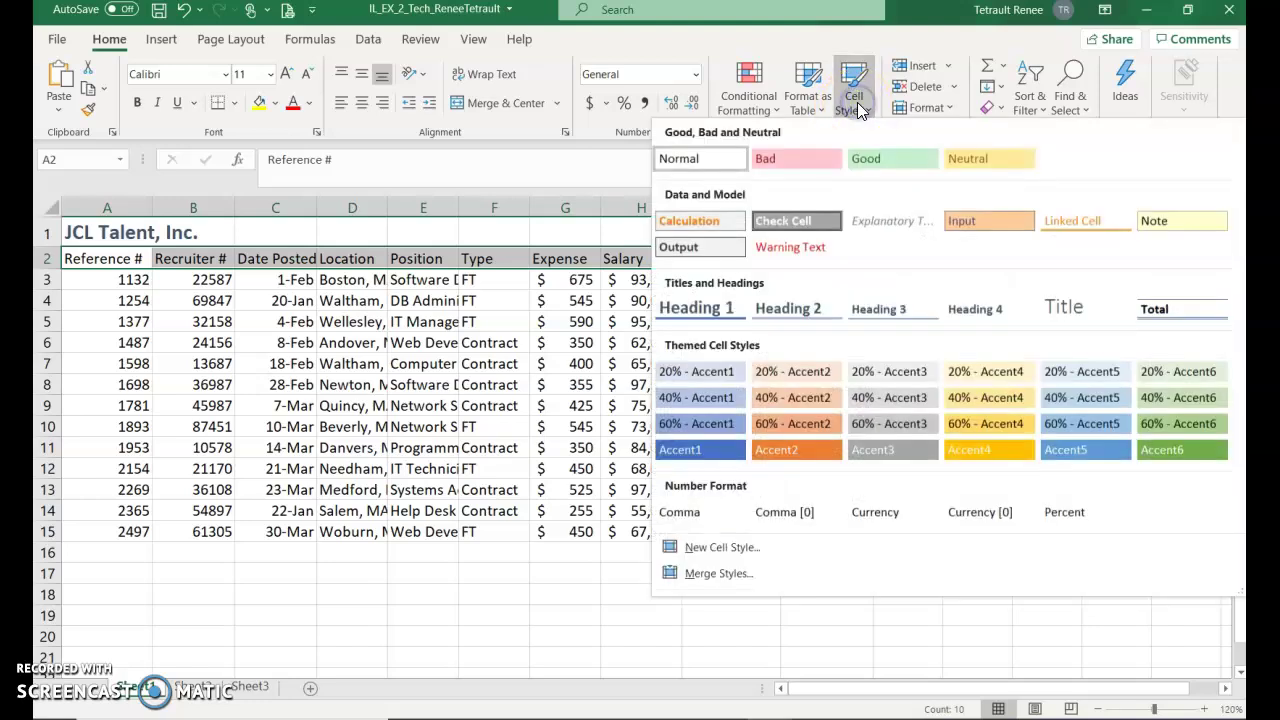
click(808, 313)
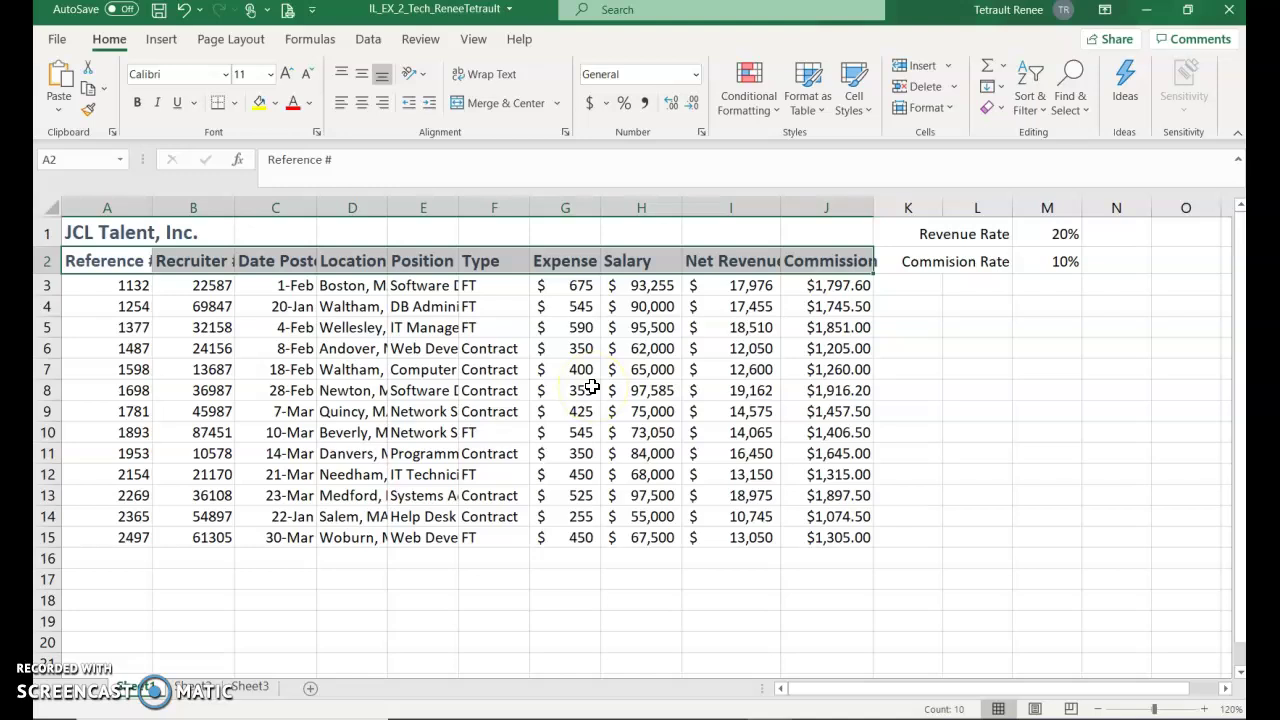
Step: Apply the Heading 4 cell style to the Revenue Rate and Commision Rate labels in L1:L2
click(987, 234)
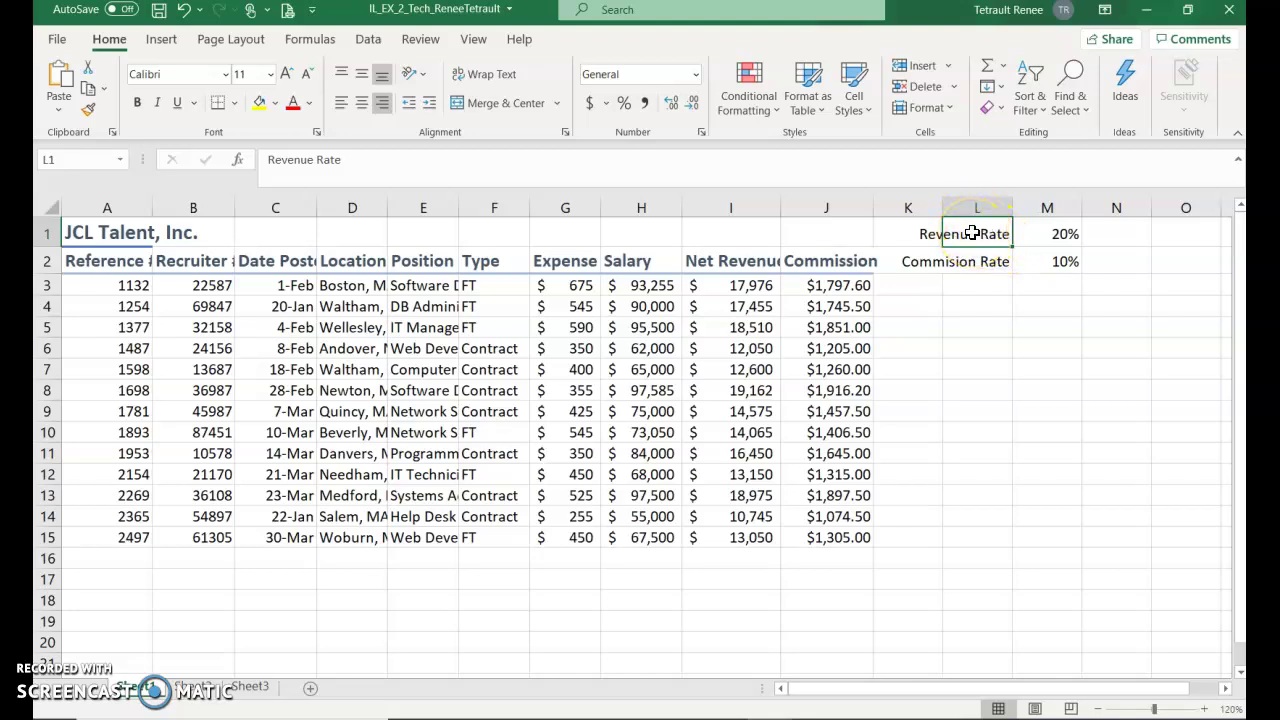
drag(994, 234, 990, 266)
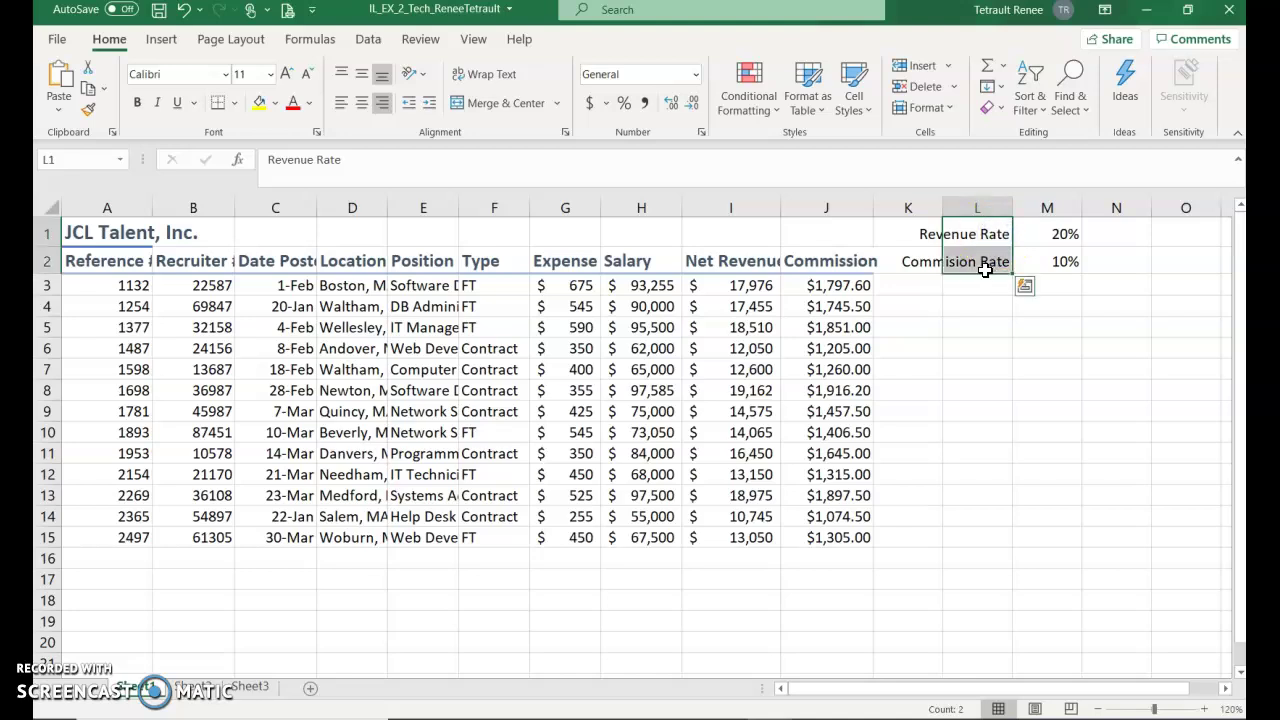
click(855, 110)
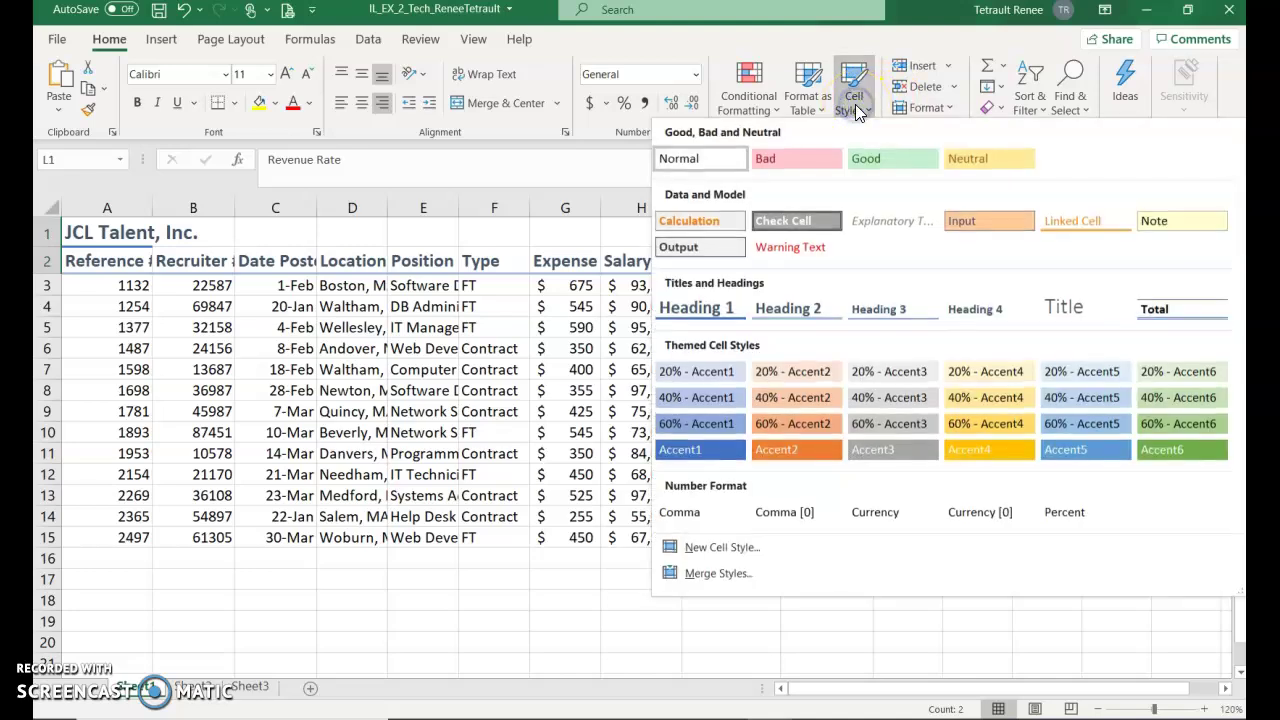
click(970, 308)
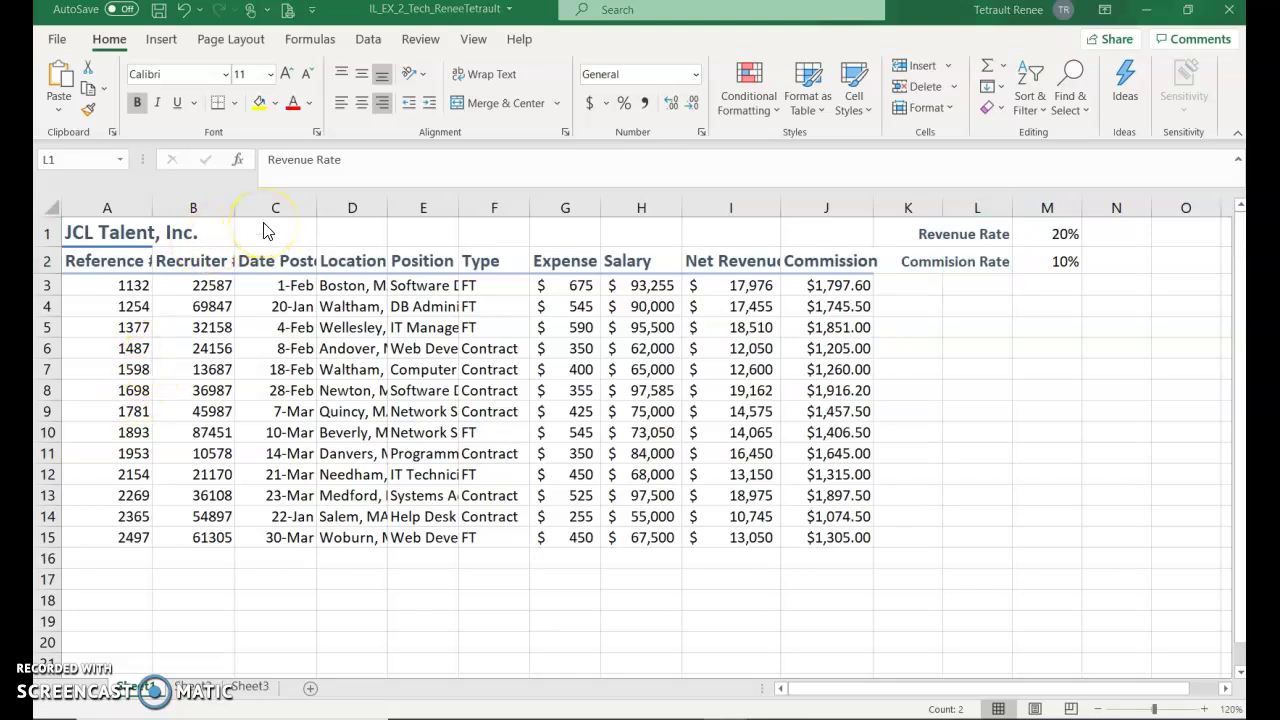
Step: Make the Reference # values in A3:A15 bold and centred
click(116, 288)
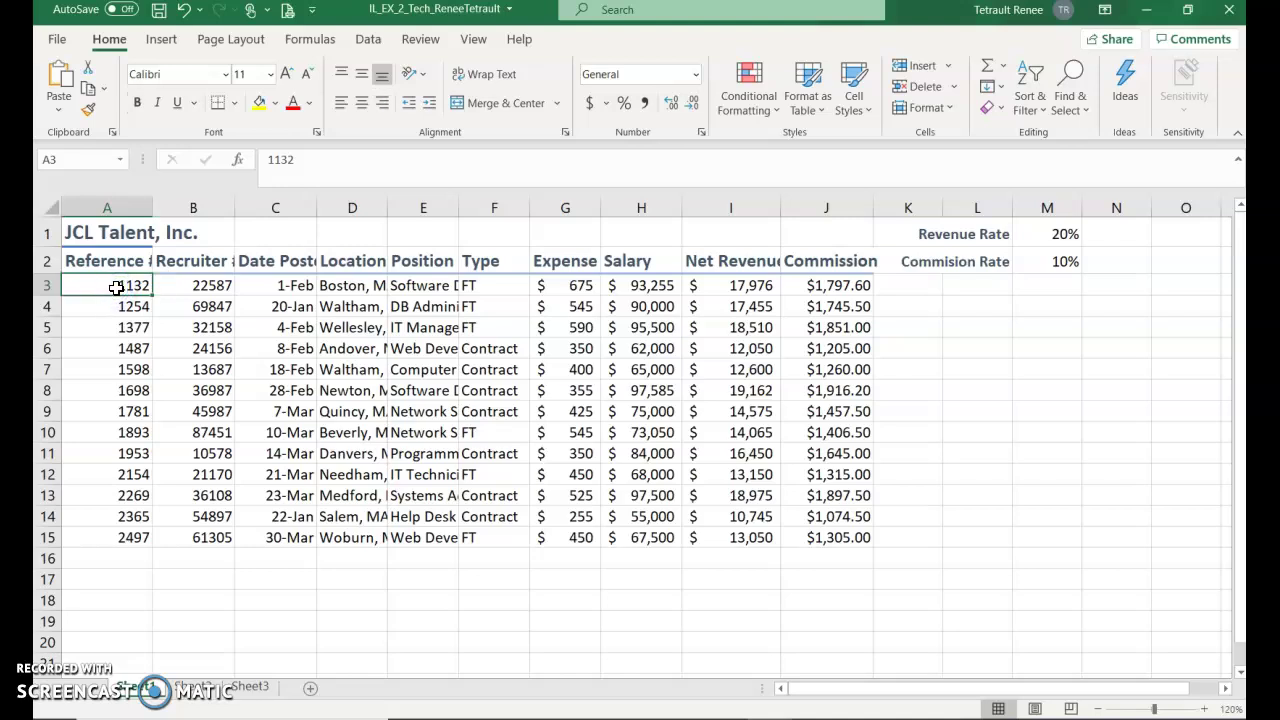
drag(116, 288, 98, 535)
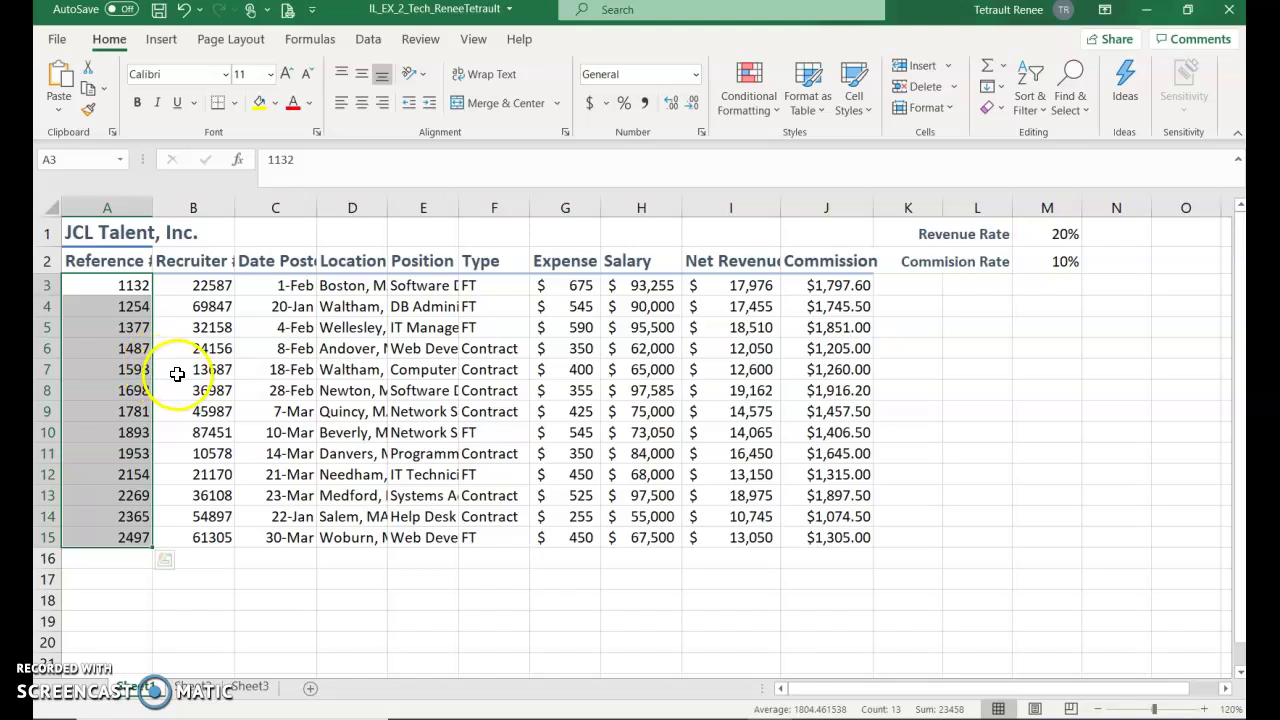
click(137, 102)
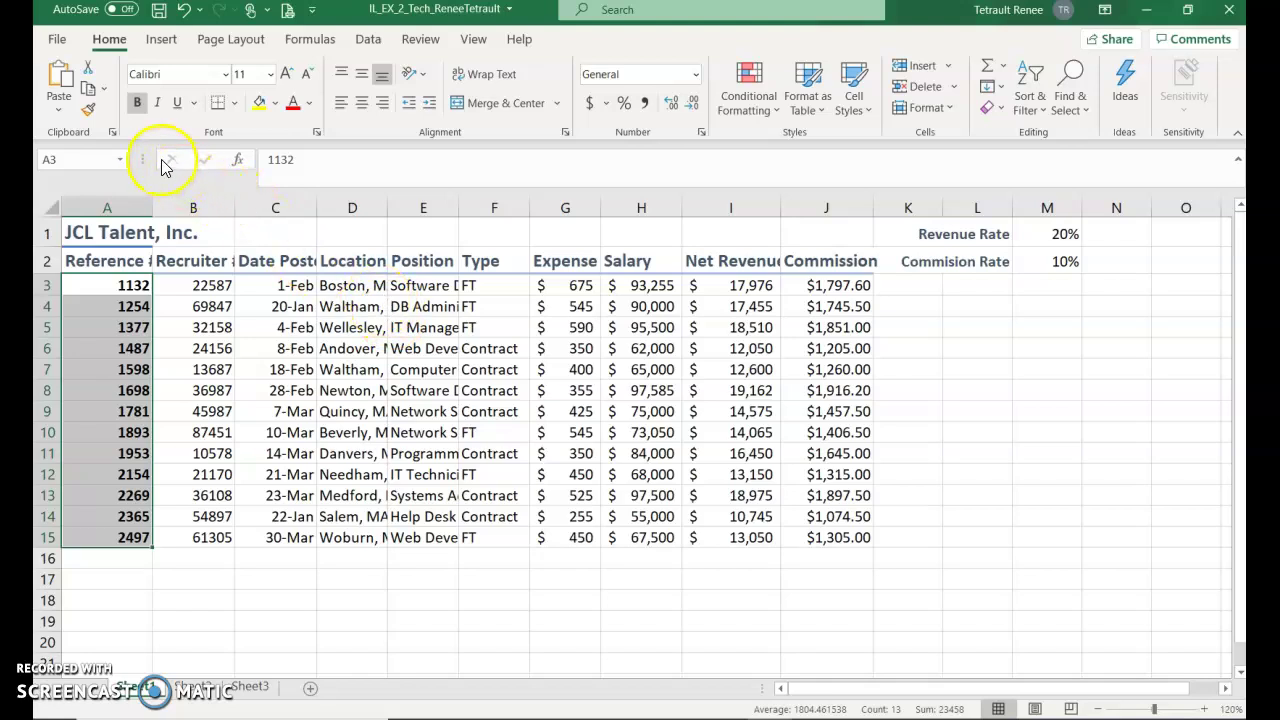
click(156, 103)
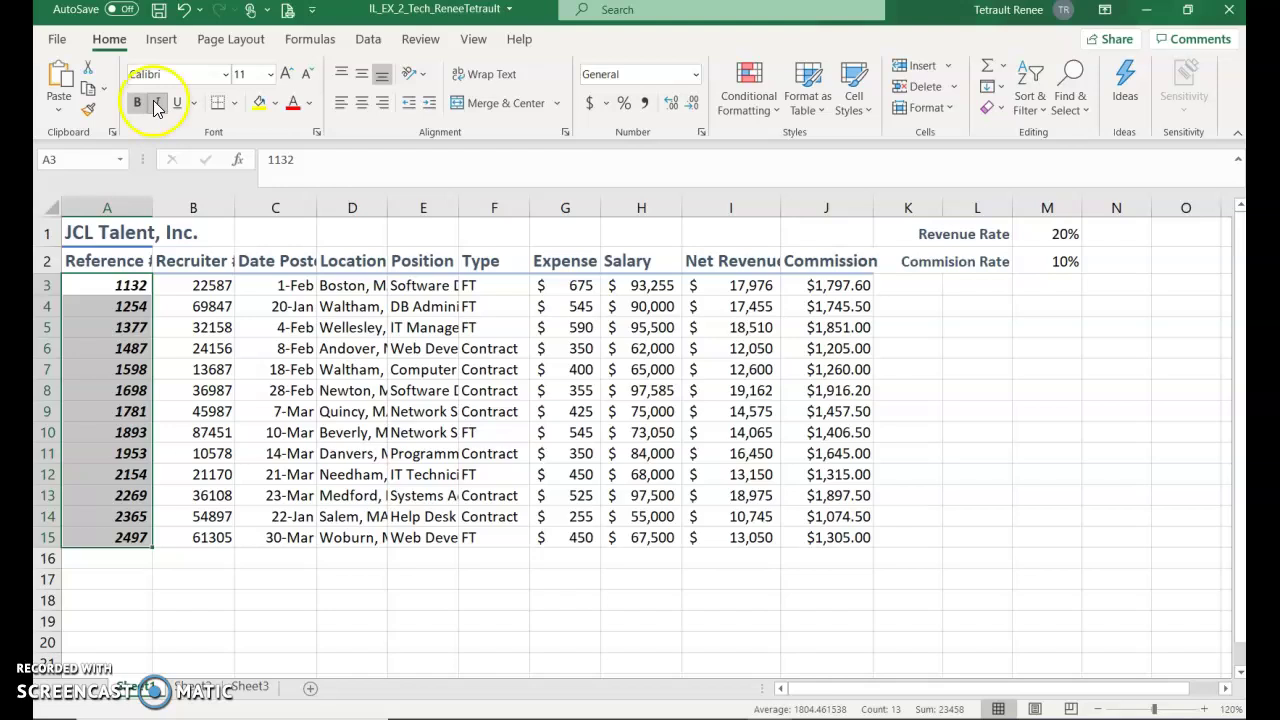
click(156, 103)
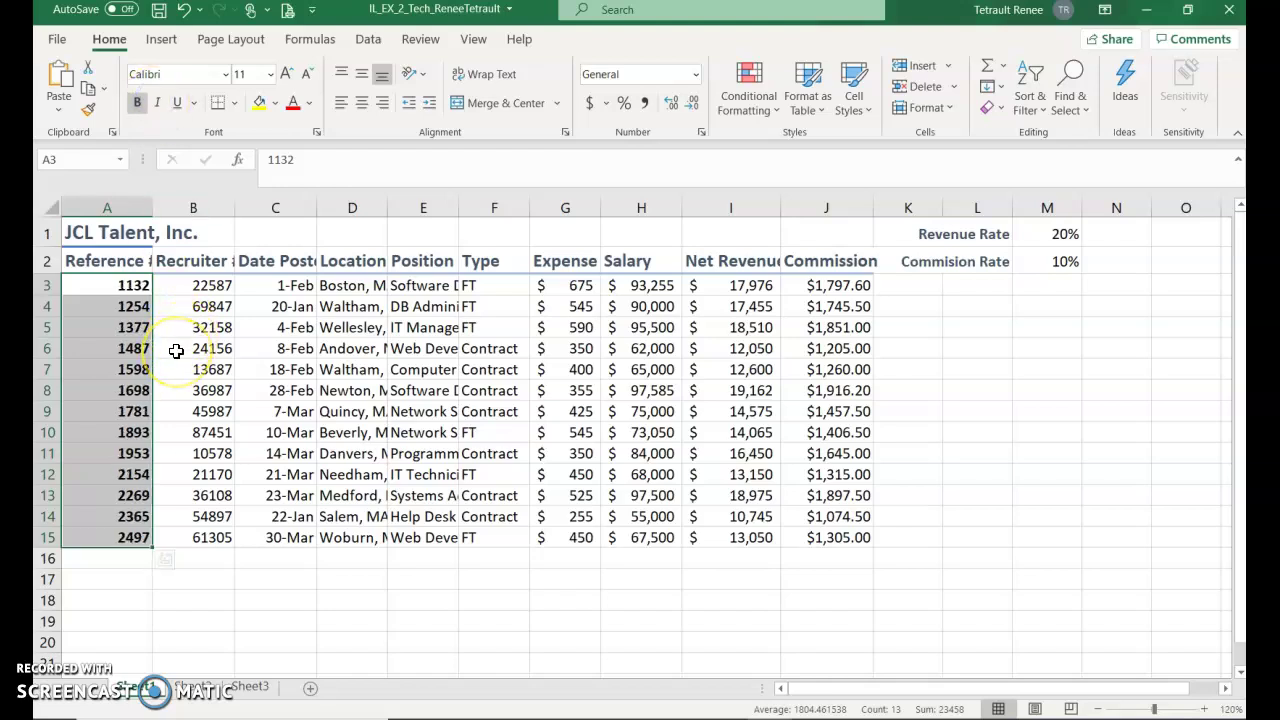
click(361, 102)
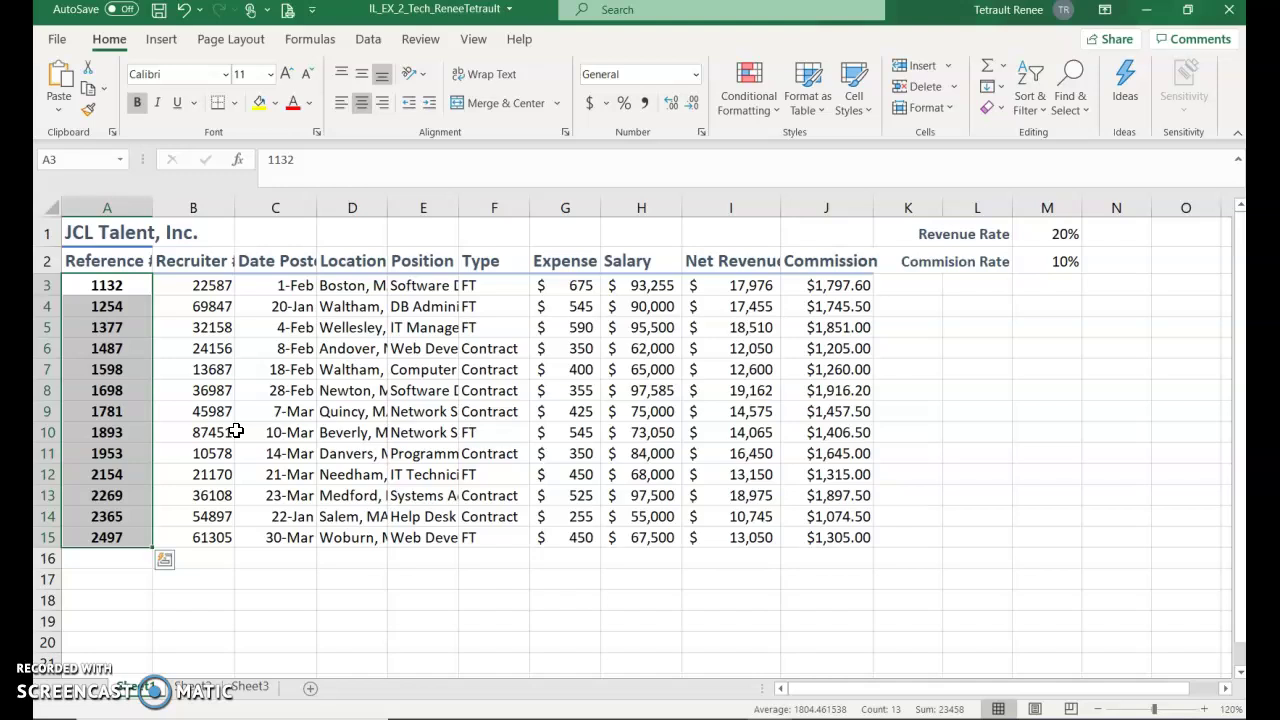
click(249, 317)
Step: Copy column A's bold, centred formatting onto the Recruiter numbers in B3:B15 with Format Painter
click(89, 112)
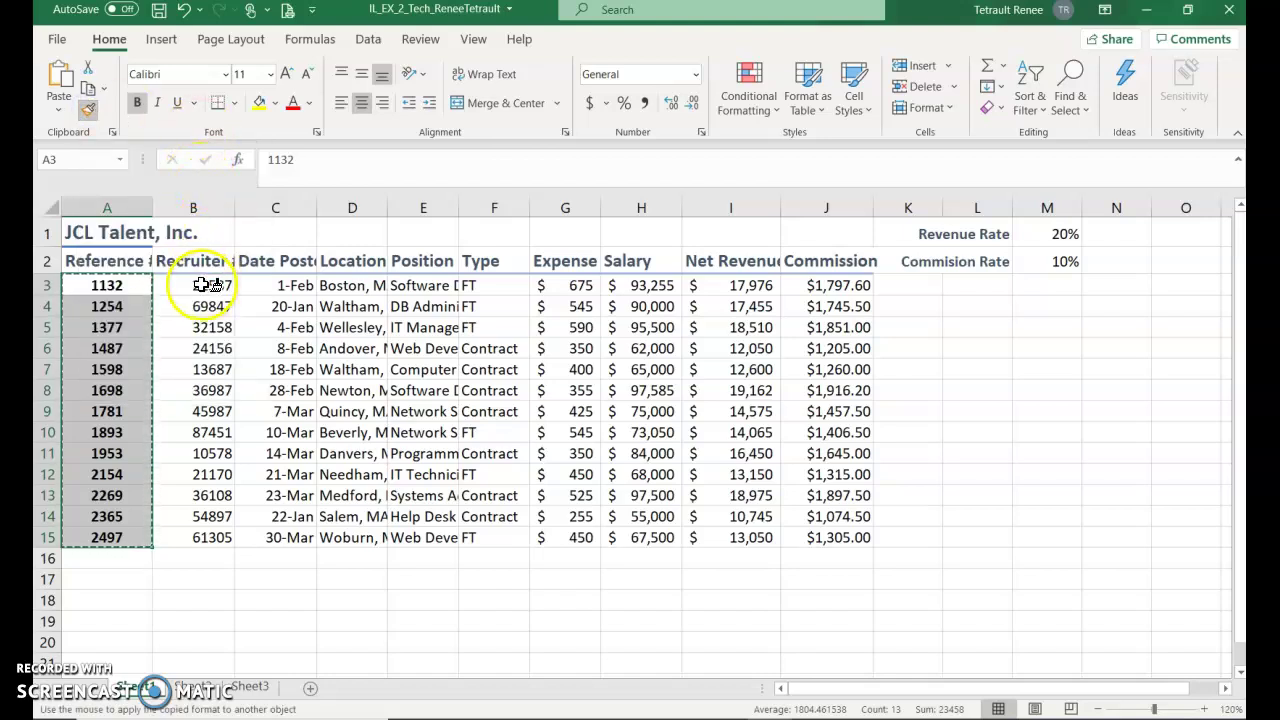
drag(201, 285, 195, 537)
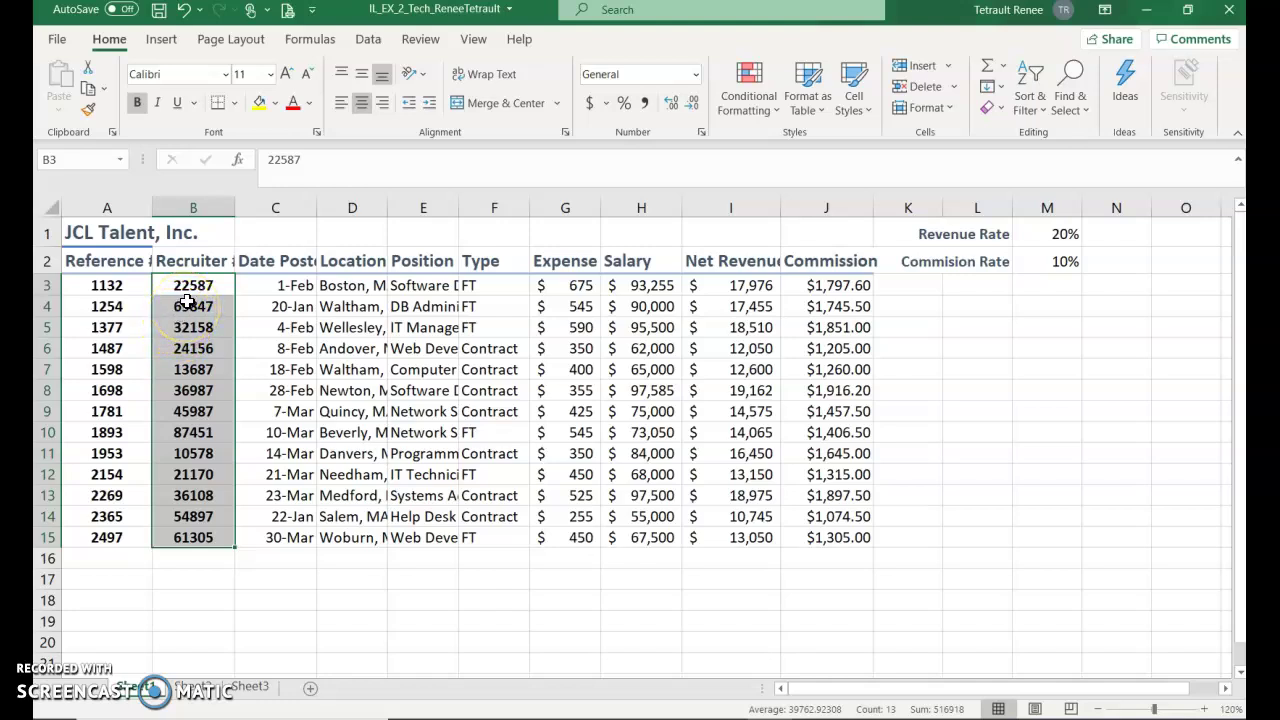
Step: Merge and centre the 'JCL Talent, Inc.' title across cells A1 through J1
click(117, 230)
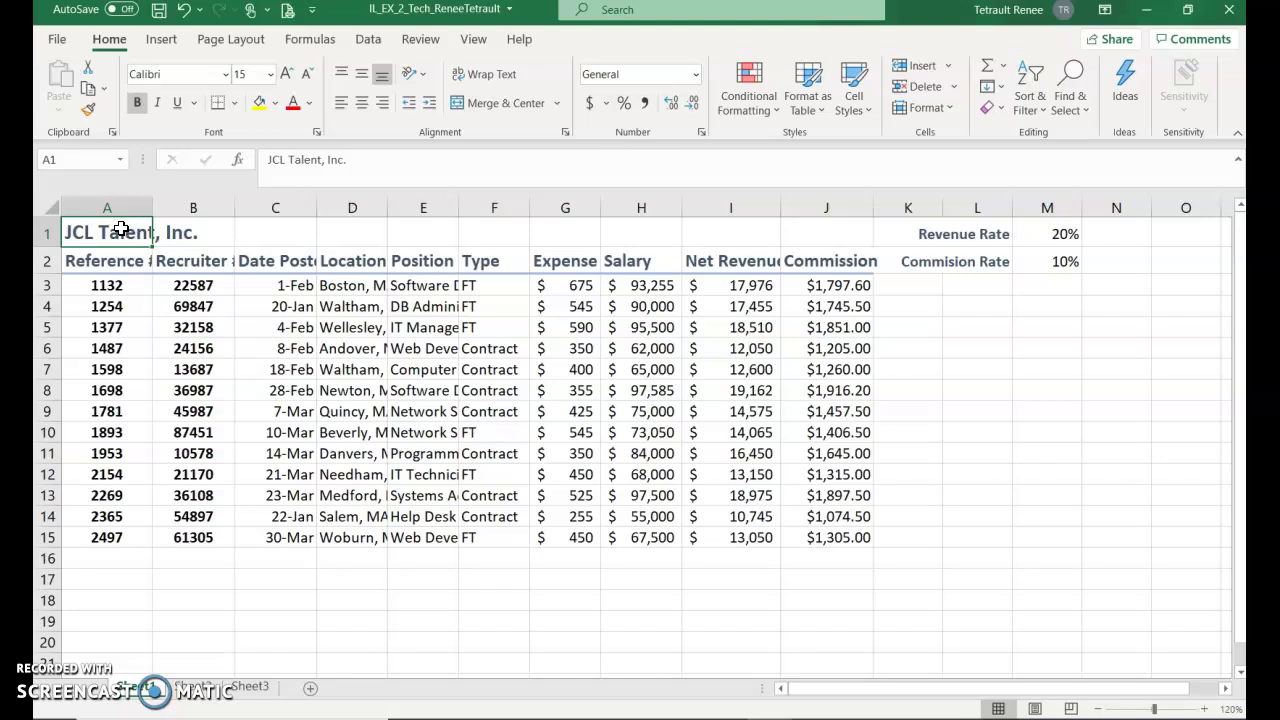
drag(119, 229, 701, 228)
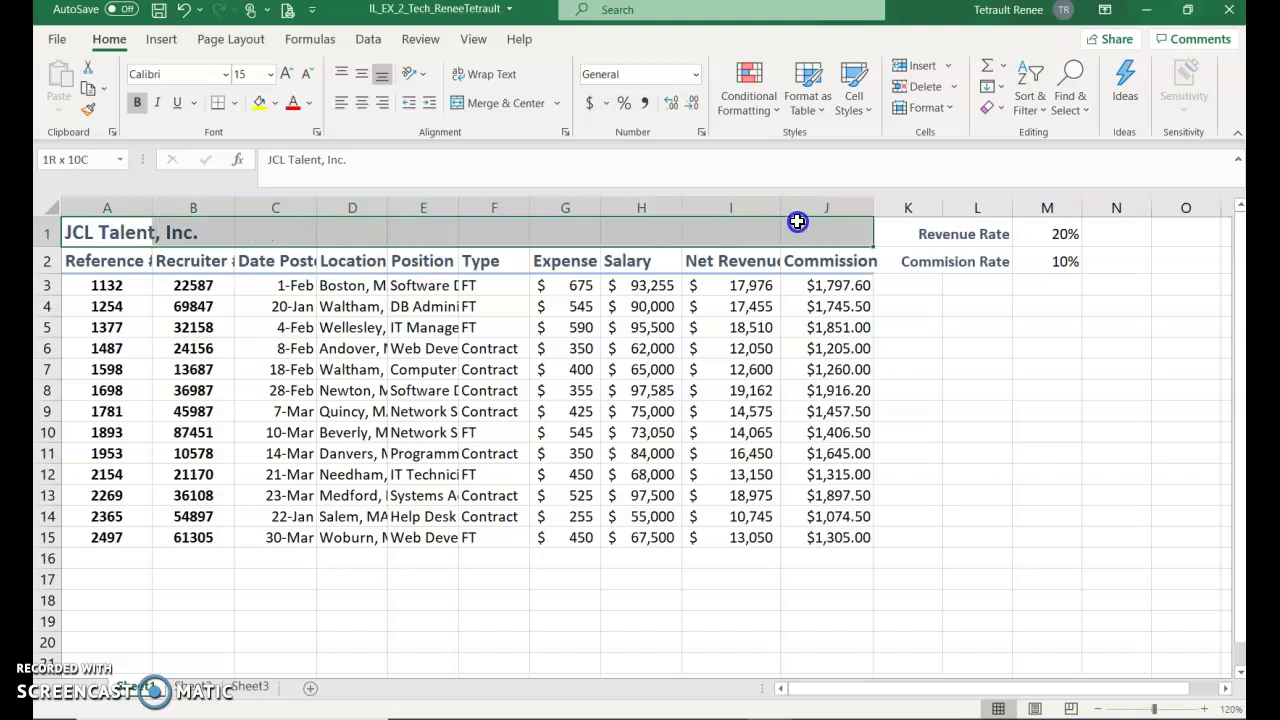
drag(100, 240, 784, 237)
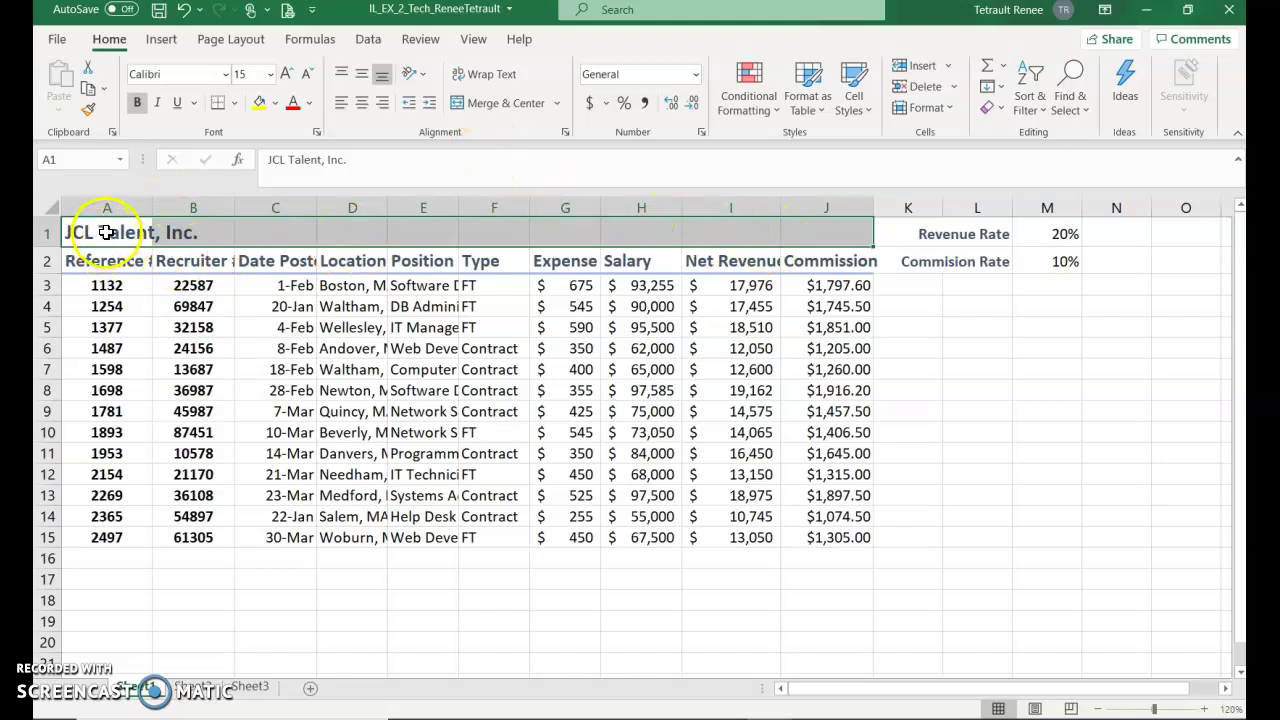
click(495, 104)
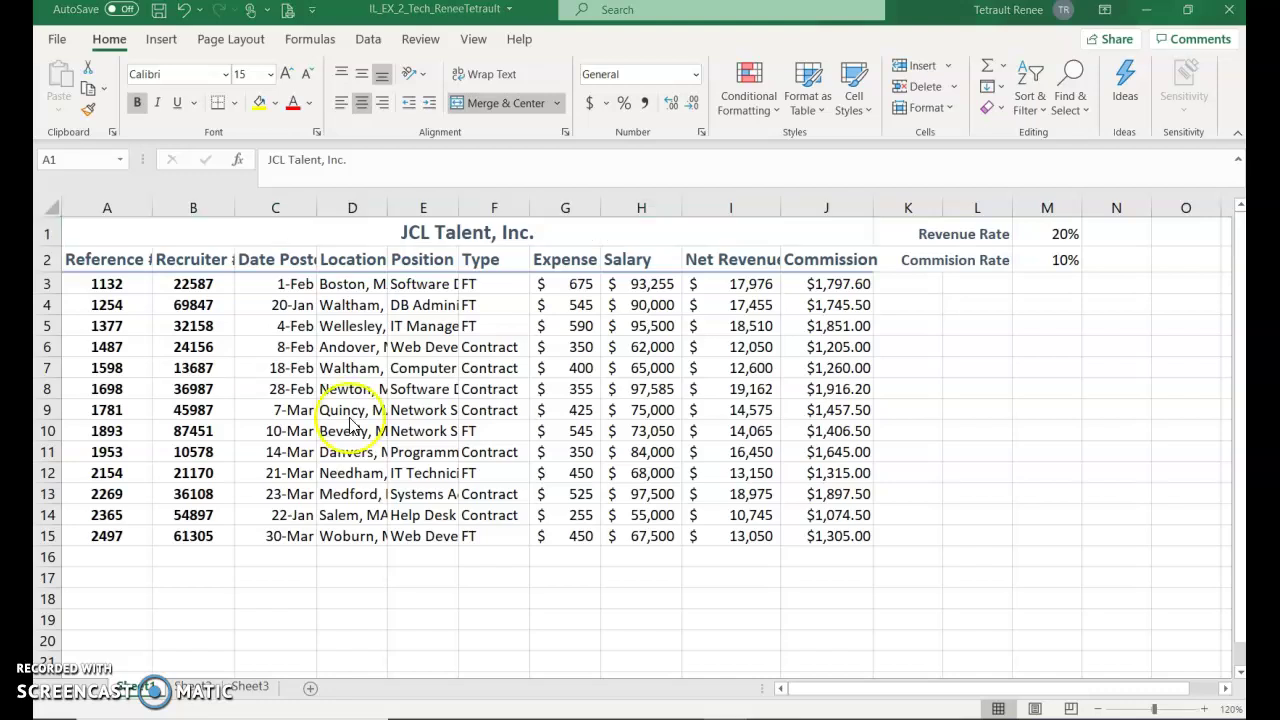
click(287, 262)
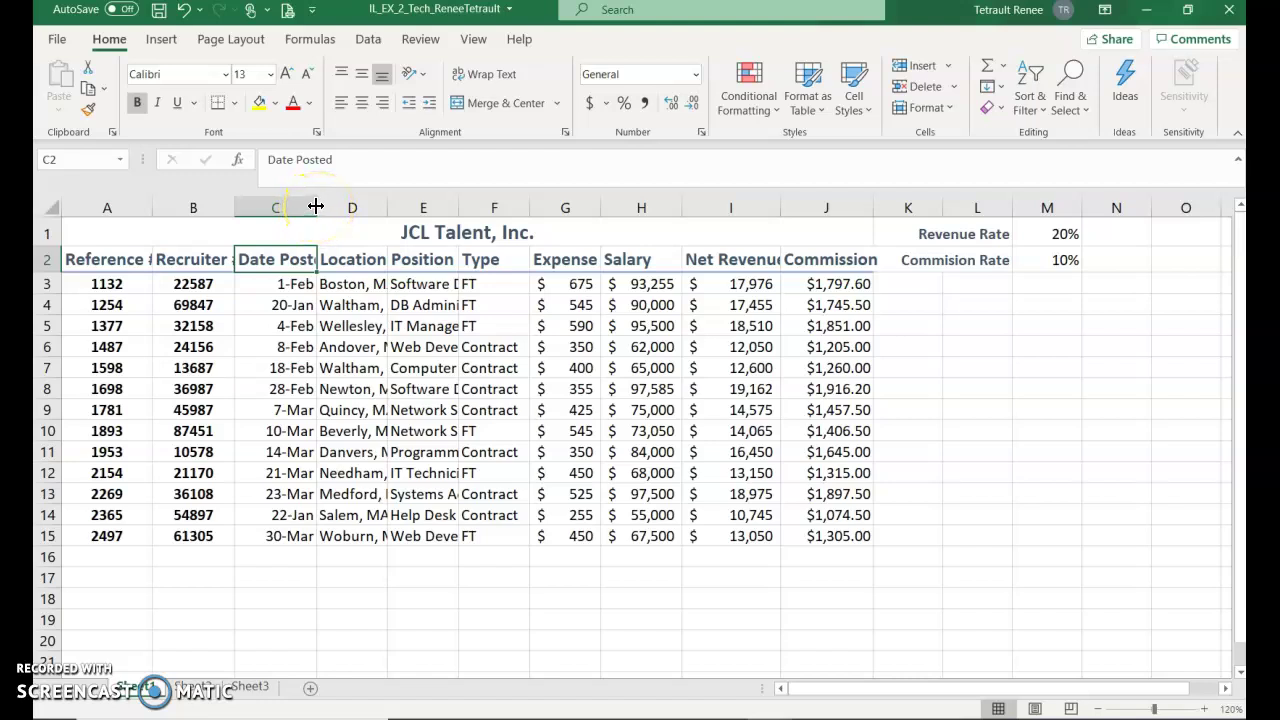
Step: Widen column C and set its width to 12 so Date Posted fits
drag(315, 206, 316, 206)
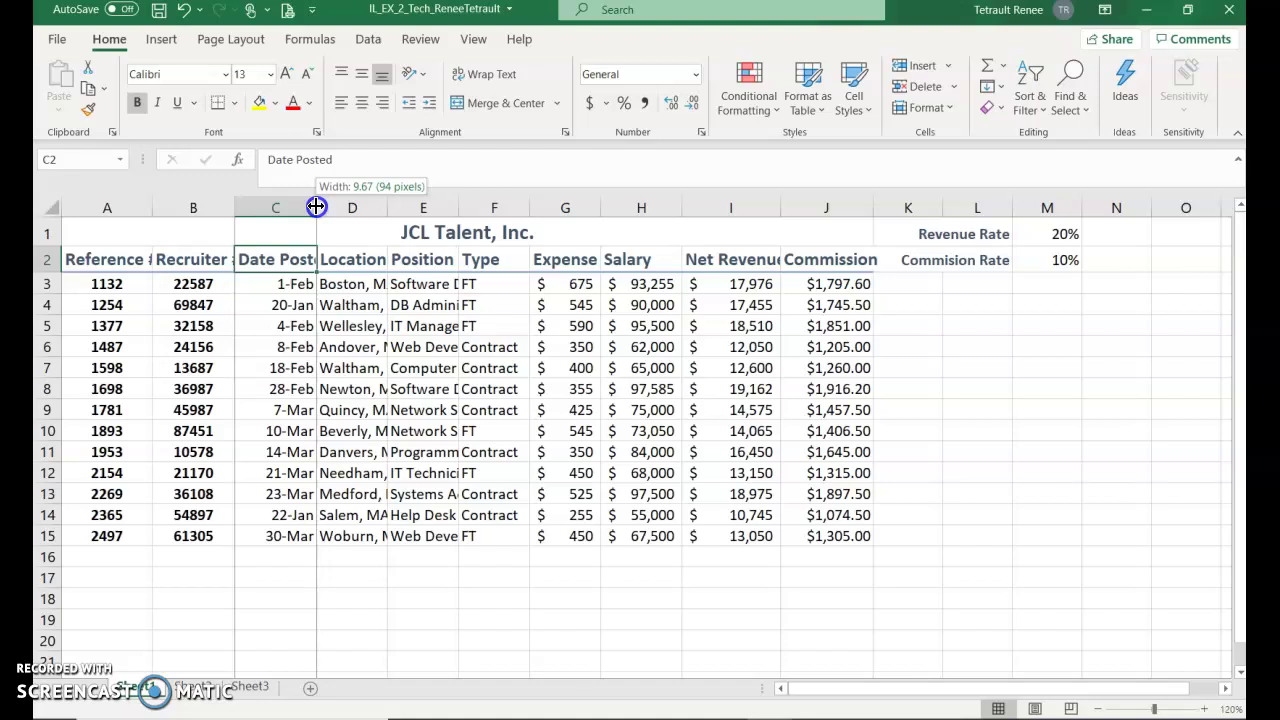
drag(316, 207, 339, 207)
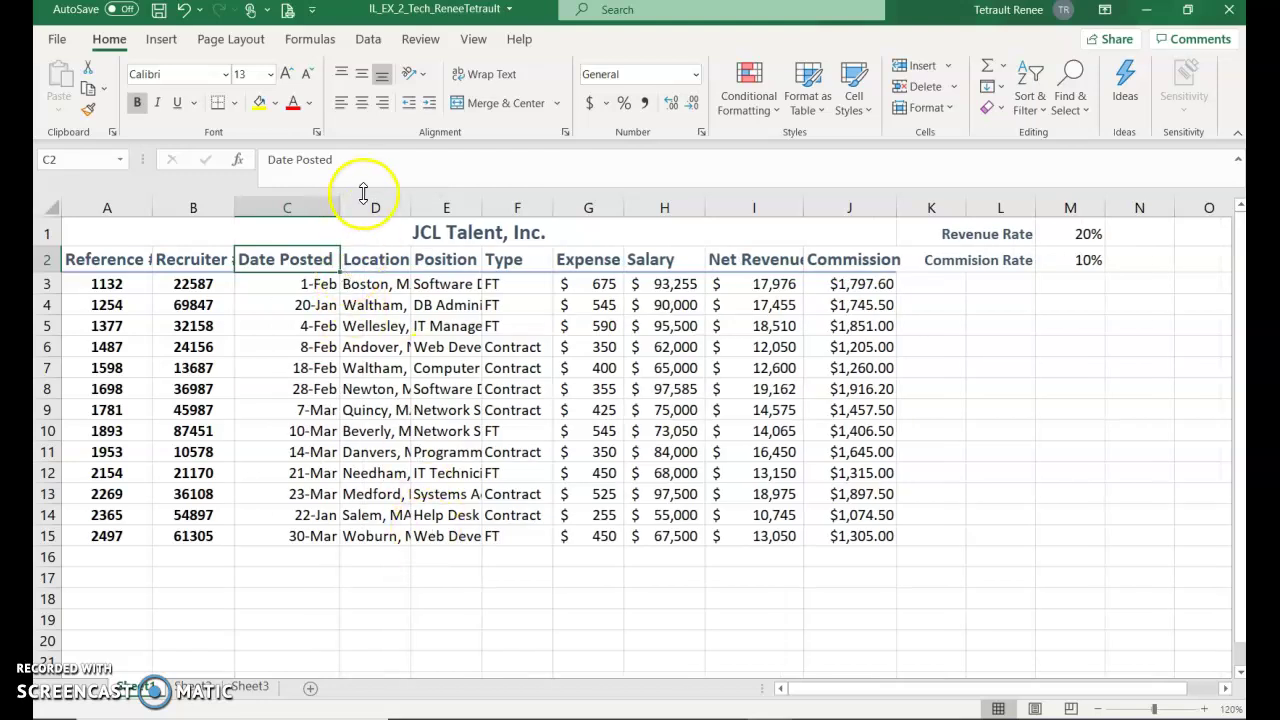
click(316, 203)
right_click(316, 204)
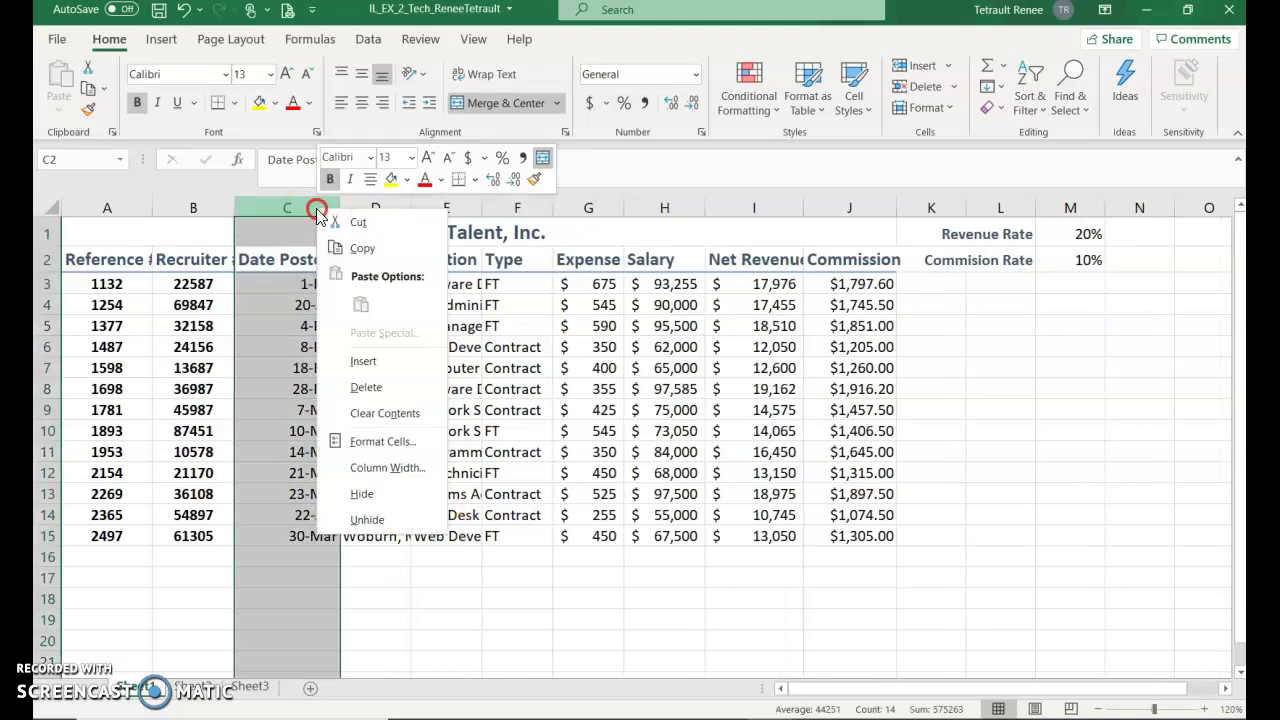
click(368, 469)
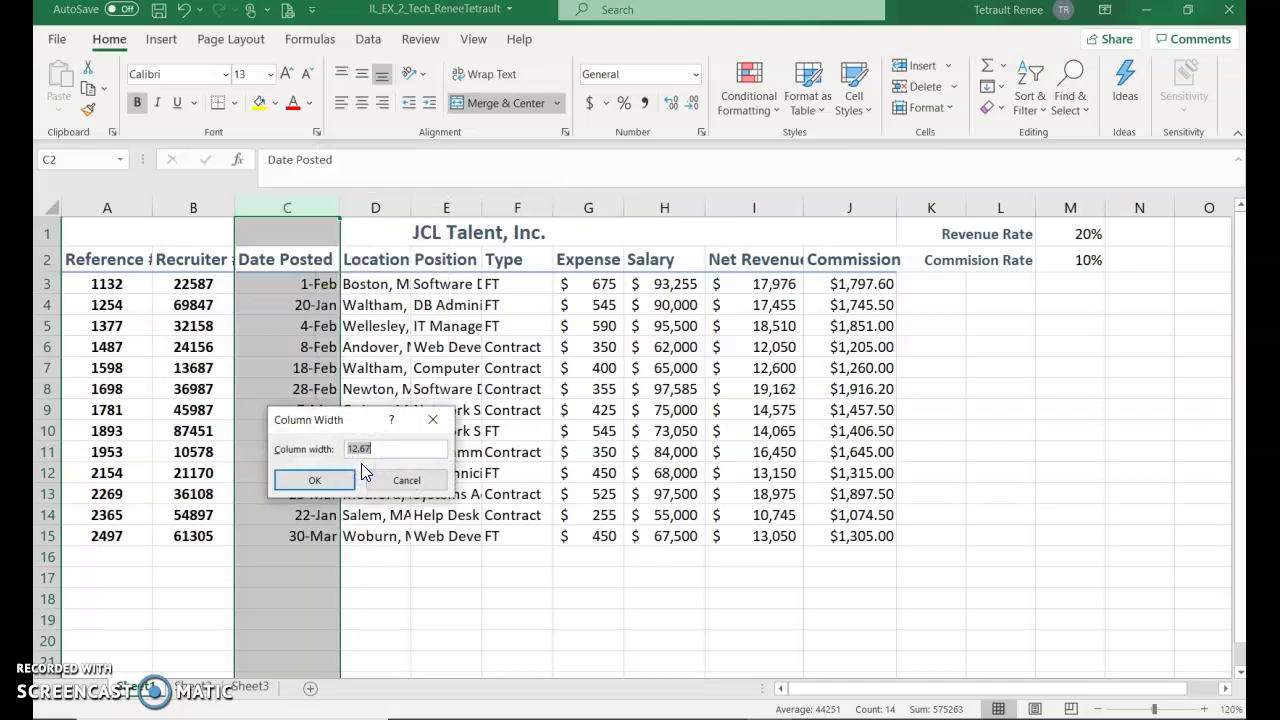
text(12)
key(Return)
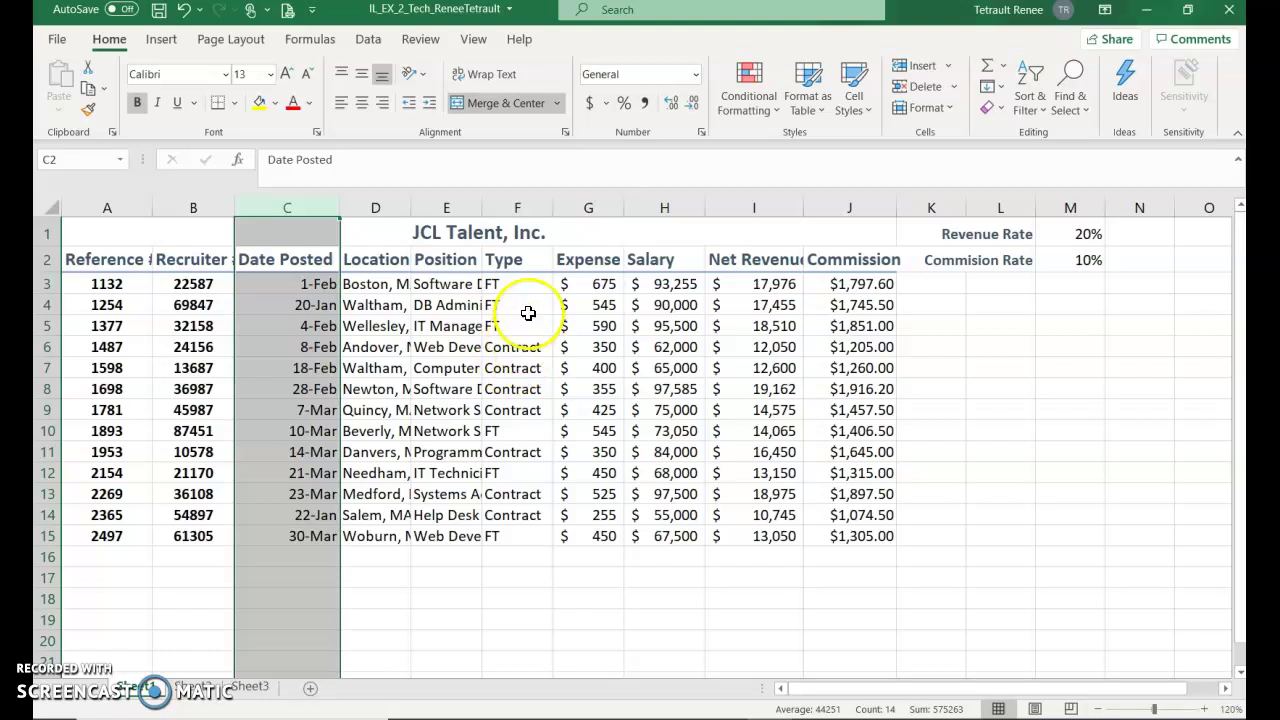
click(371, 286)
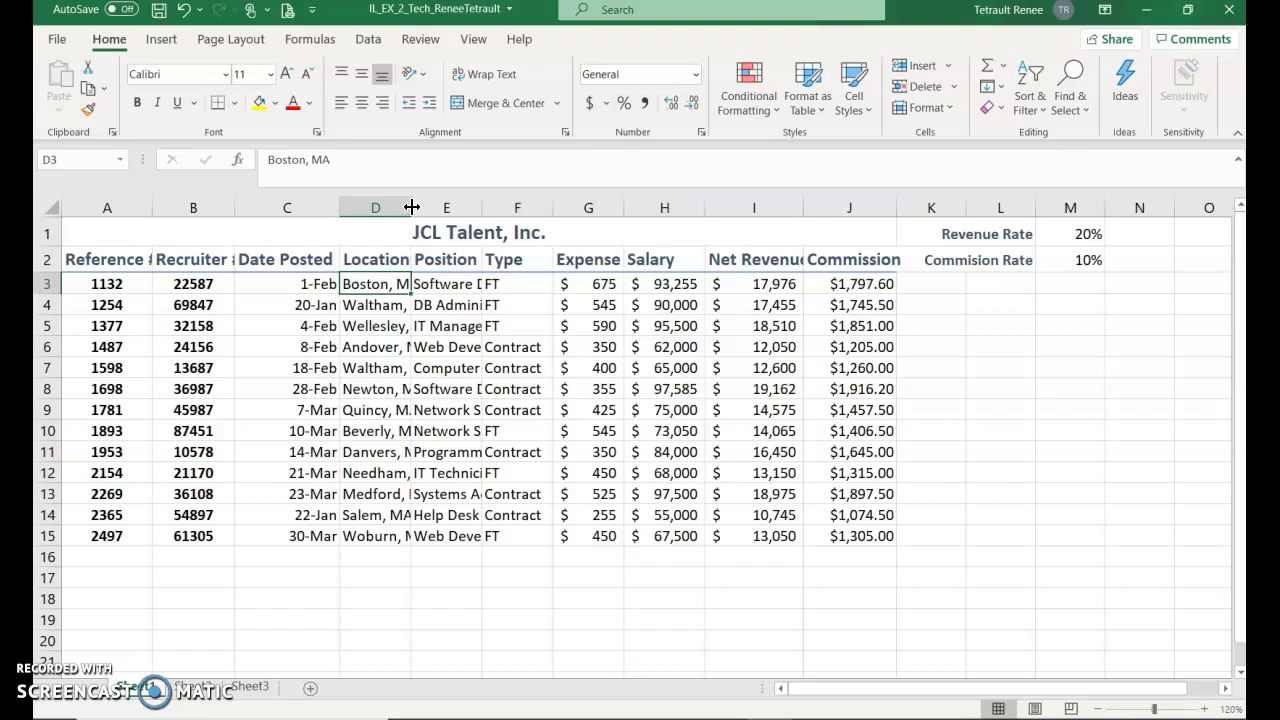
Step: AutoFit column D and columns E through H to their contents
double_click(410, 208)
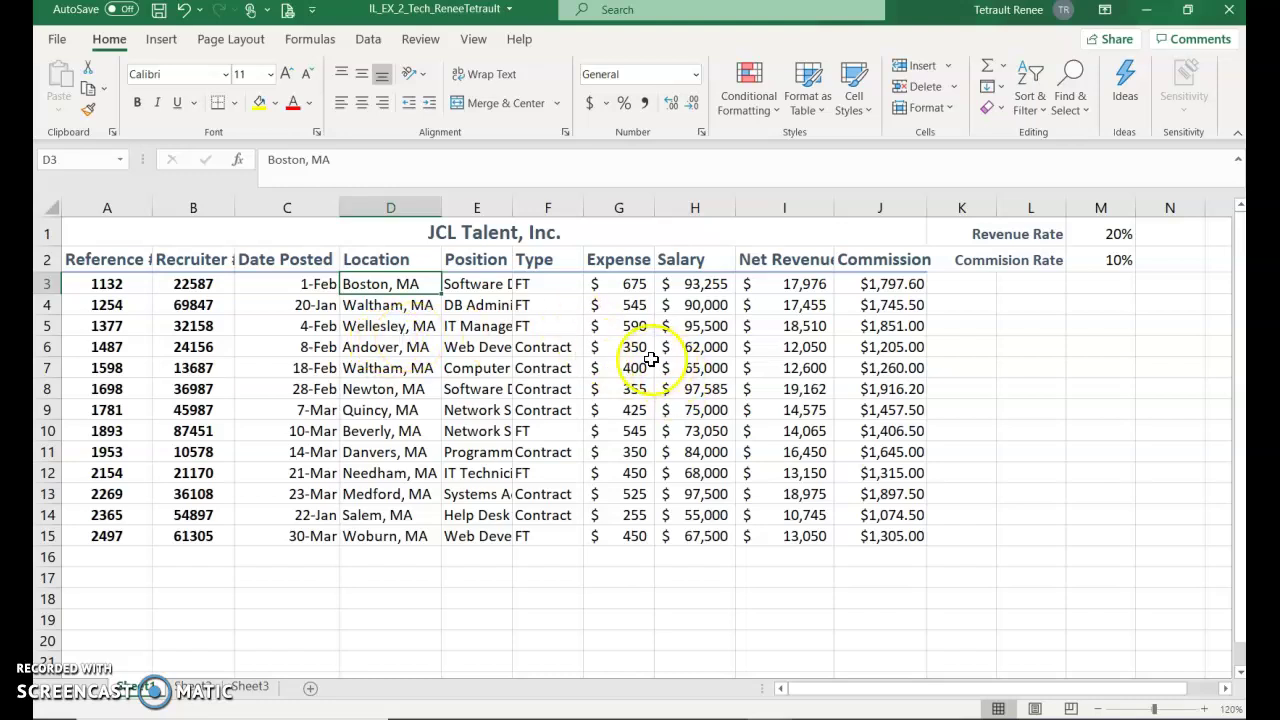
click(497, 296)
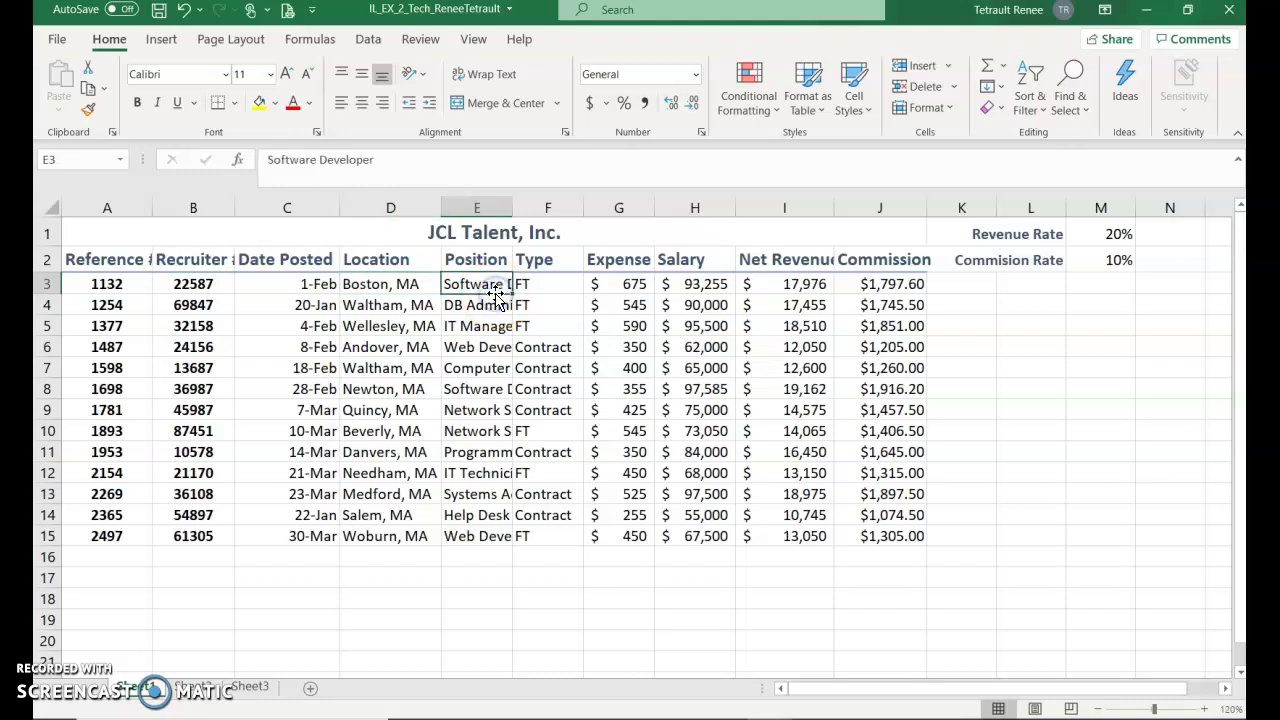
click(491, 205)
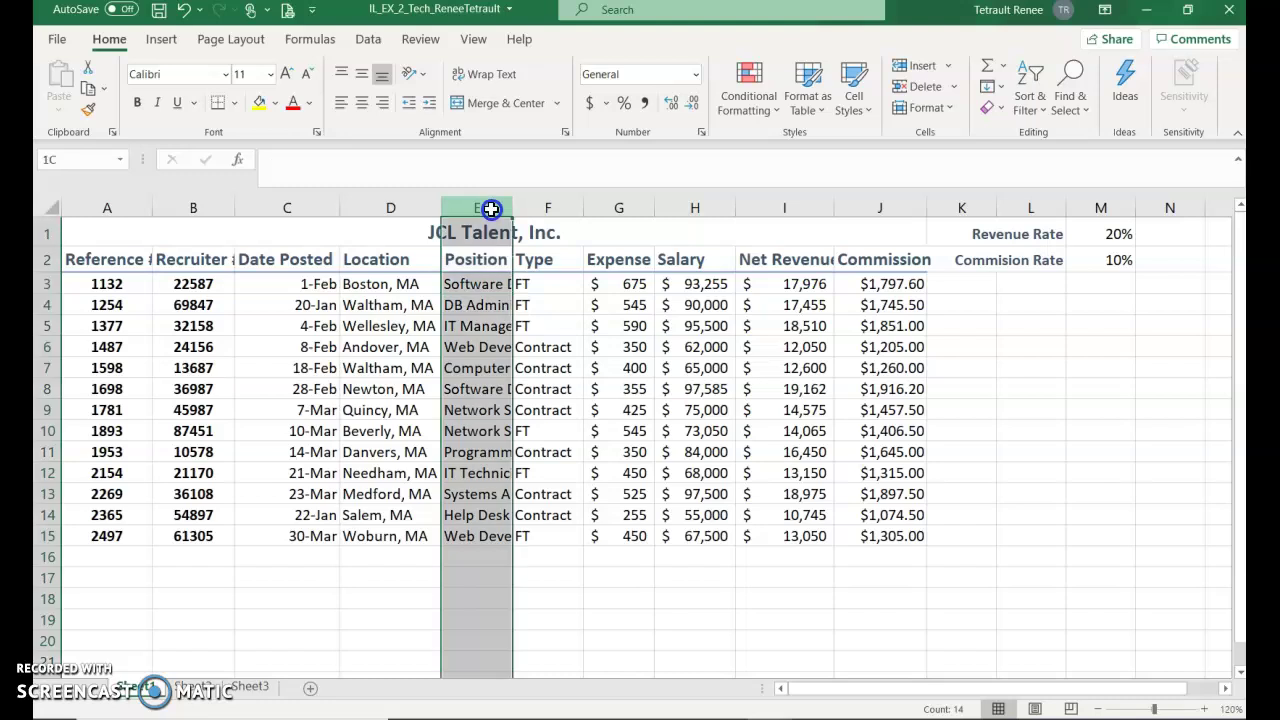
drag(491, 208, 739, 203)
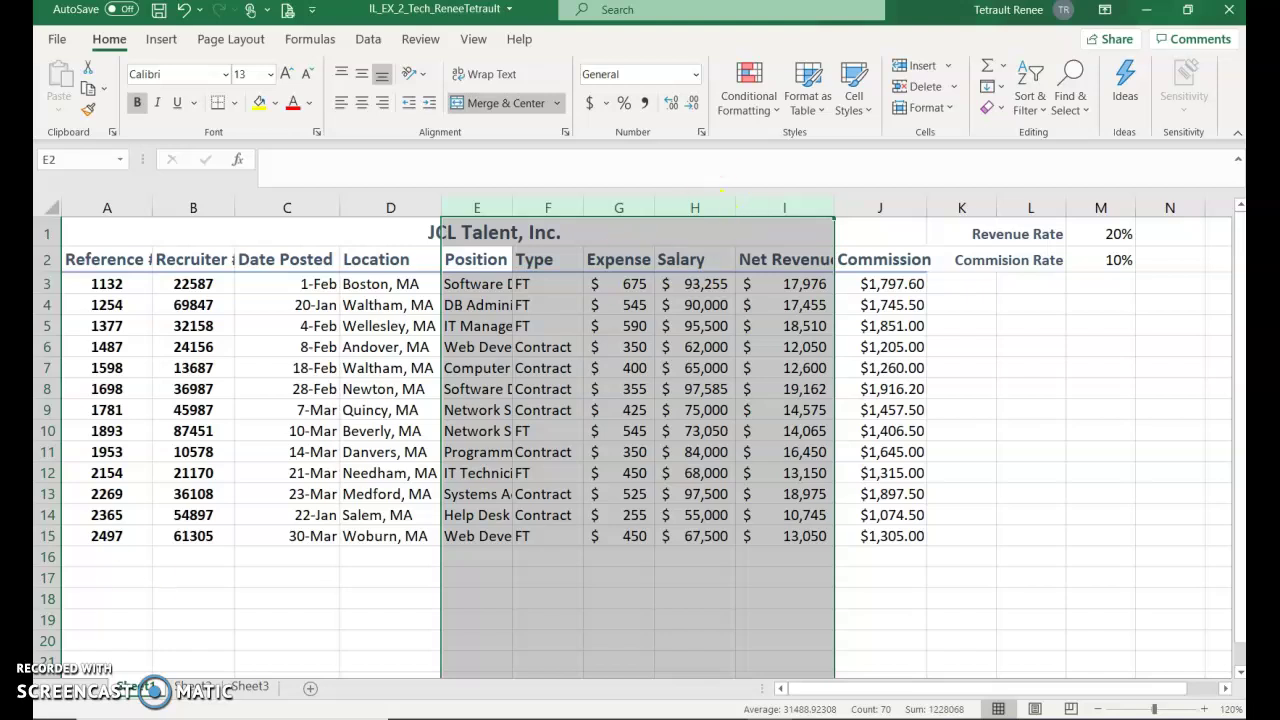
click(479, 203)
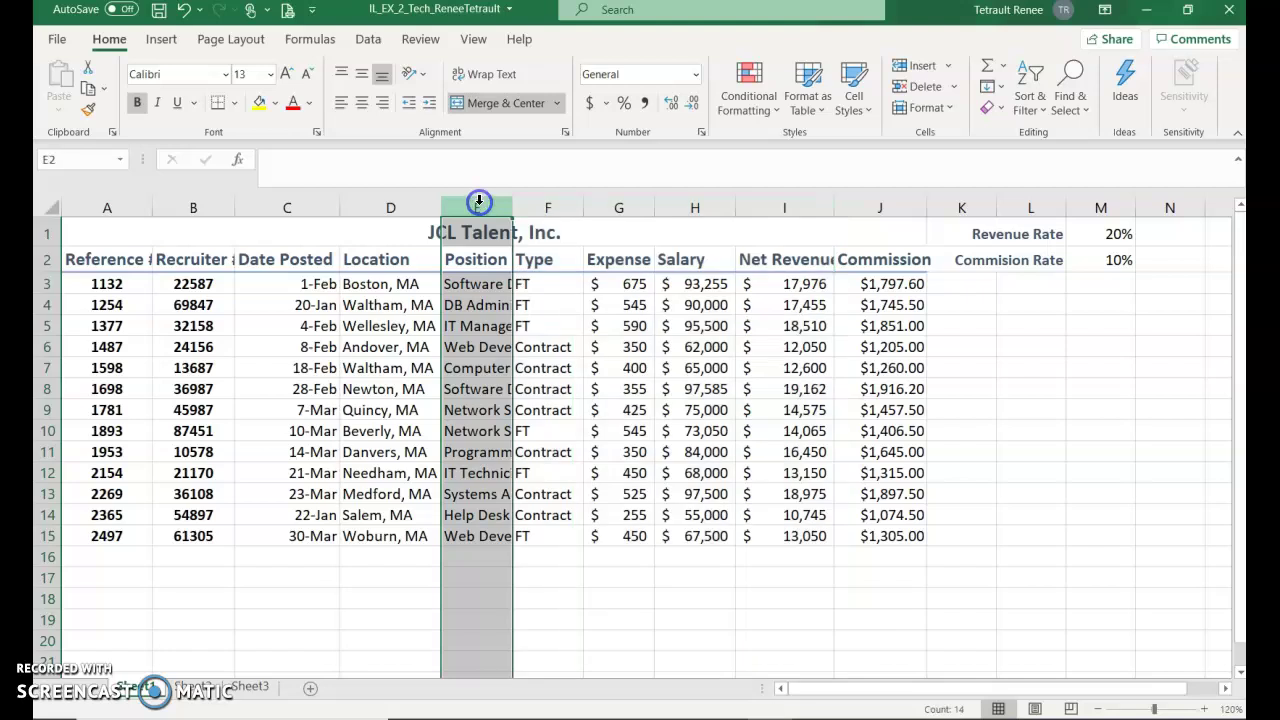
drag(479, 203, 688, 204)
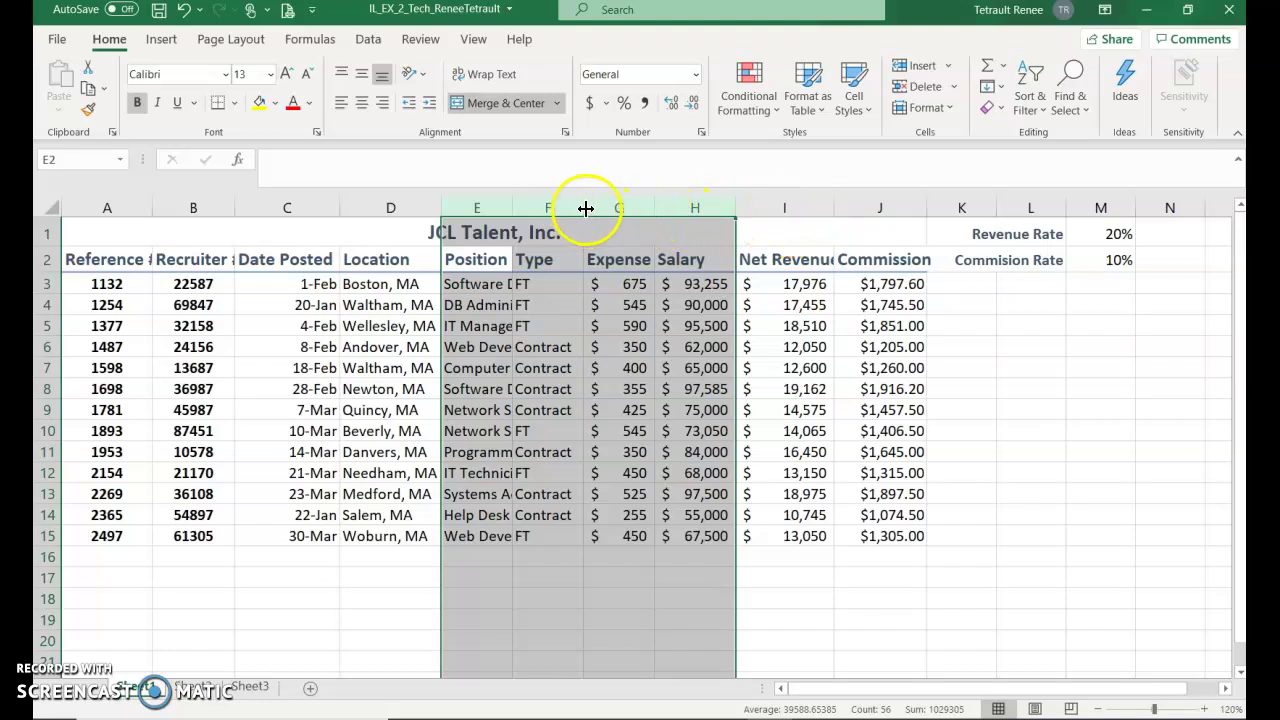
double_click(511, 206)
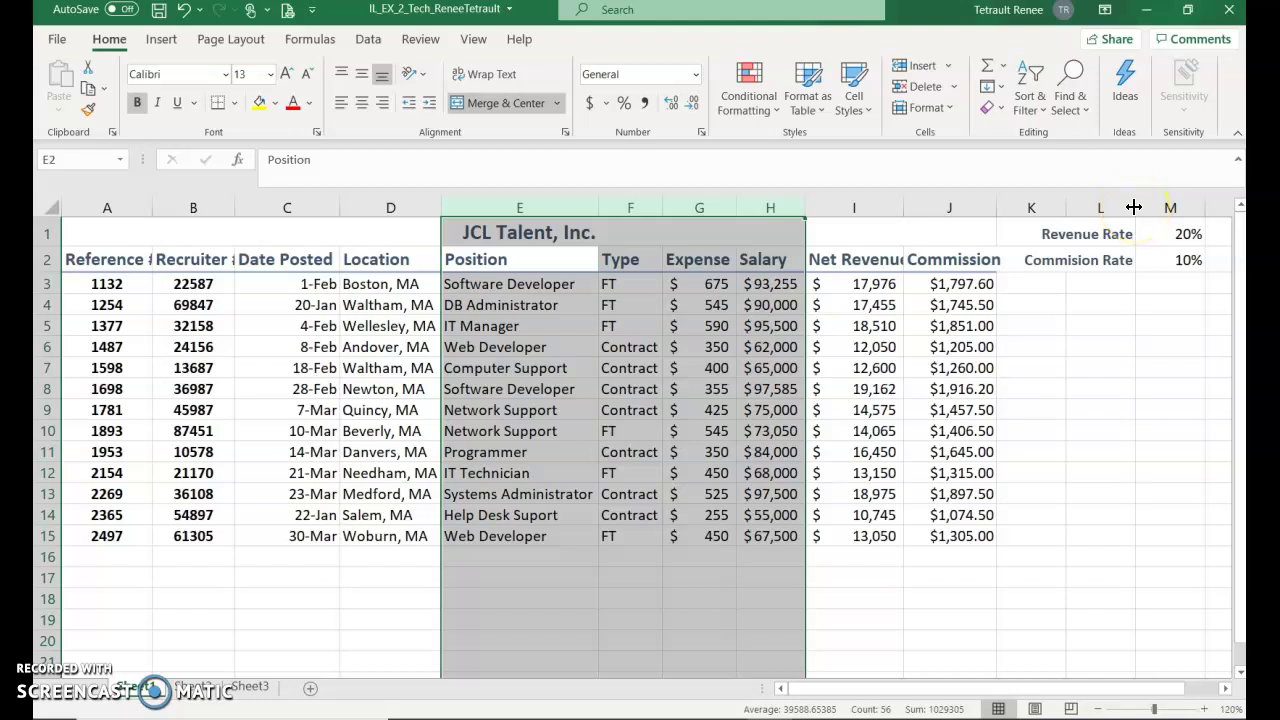
Step: AutoFit column L and columns I:J so Commision Rate and Net Revenue show fully
double_click(1134, 207)
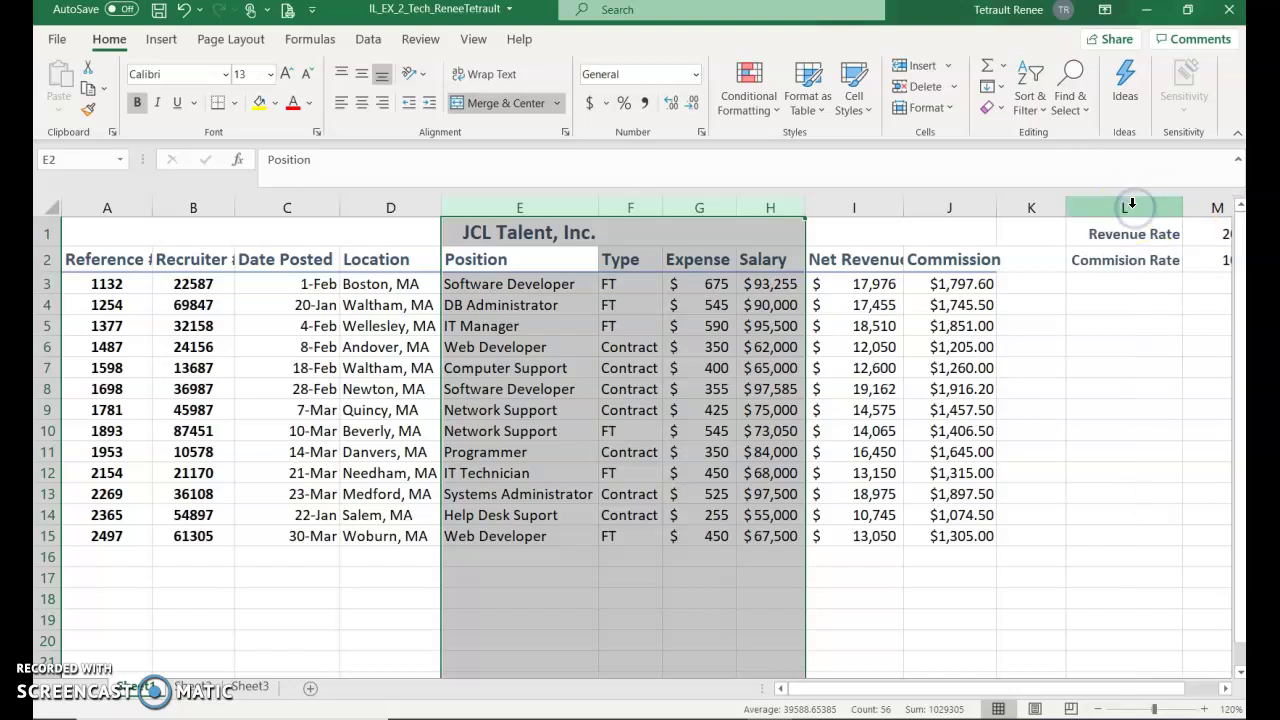
drag(866, 207, 927, 205)
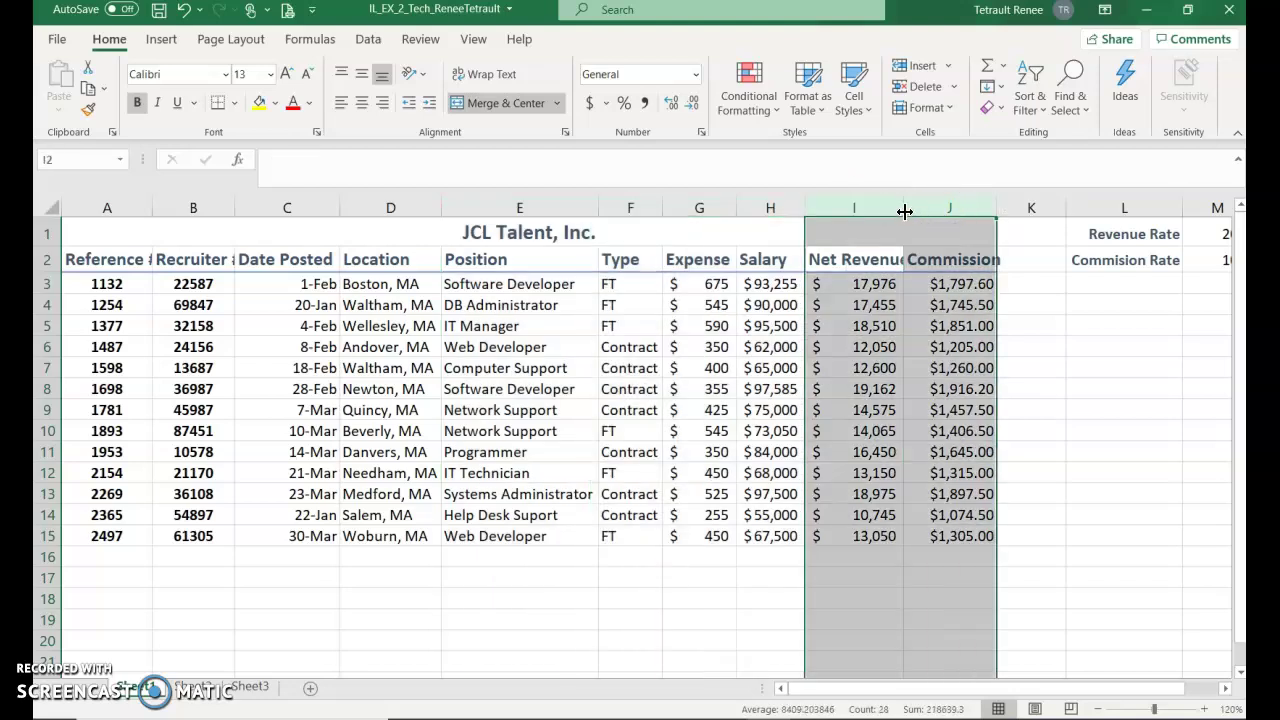
double_click(904, 207)
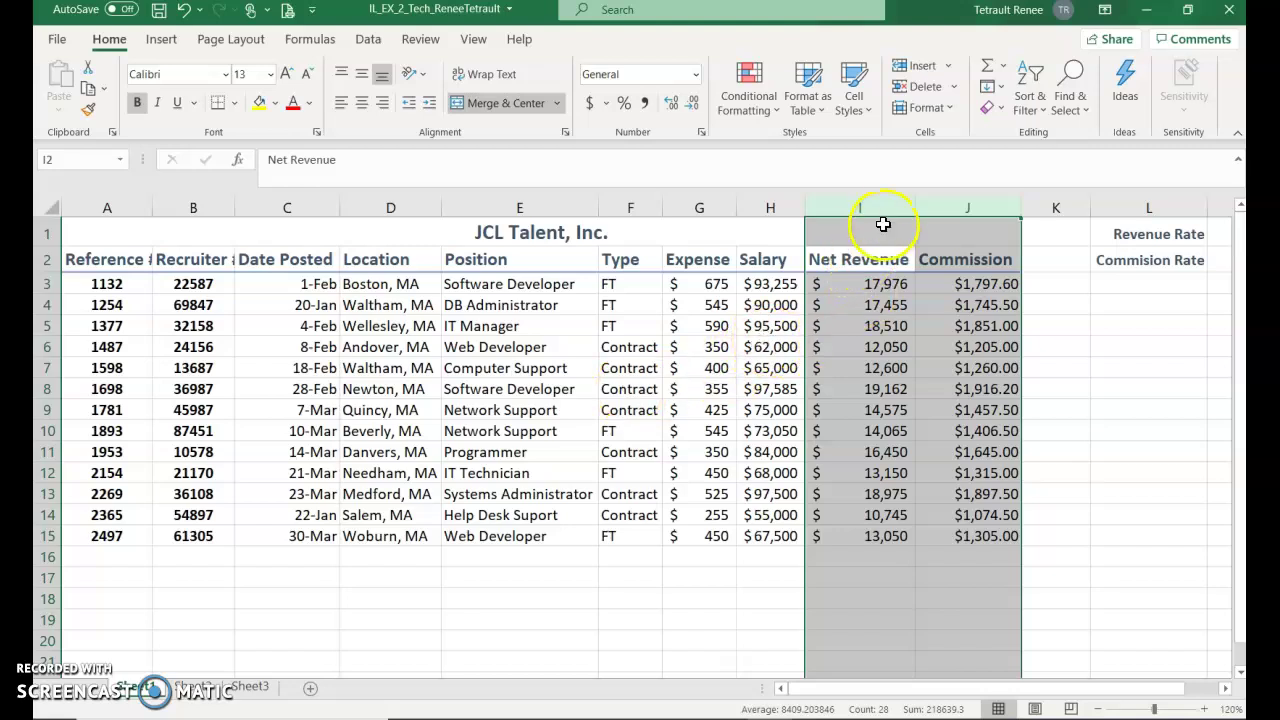
drag(889, 205, 950, 207)
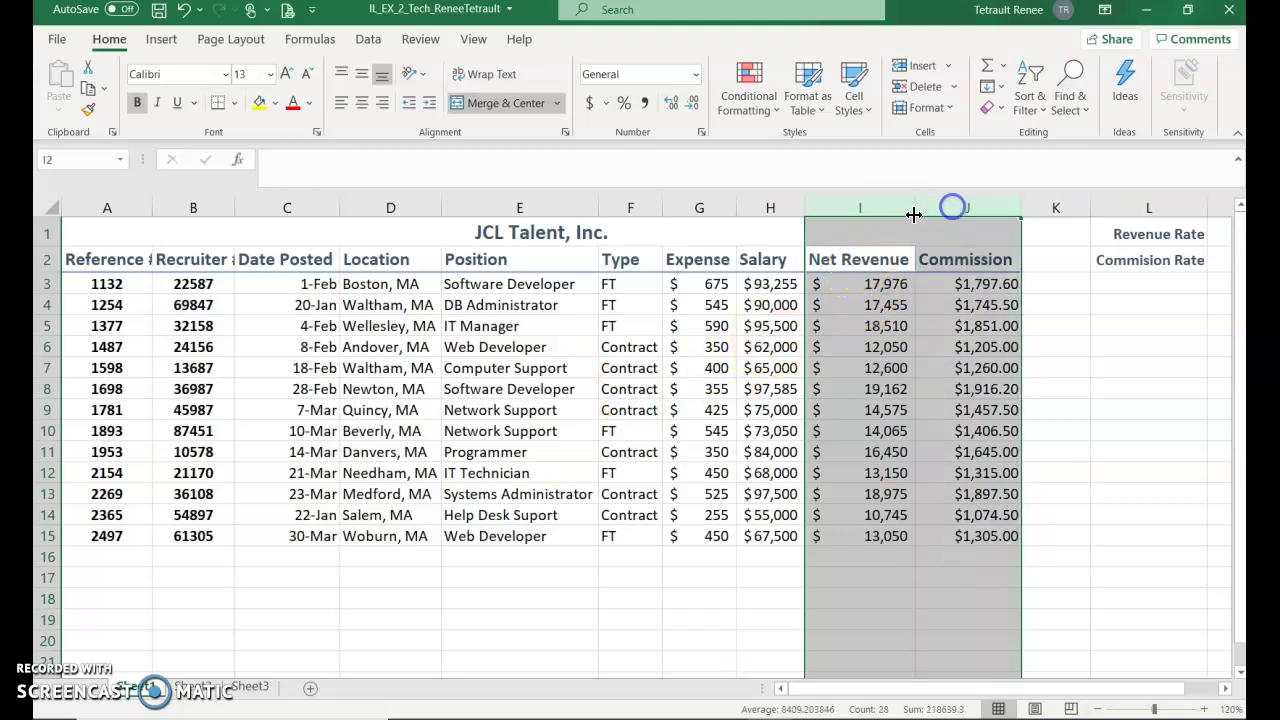
right_click(898, 212)
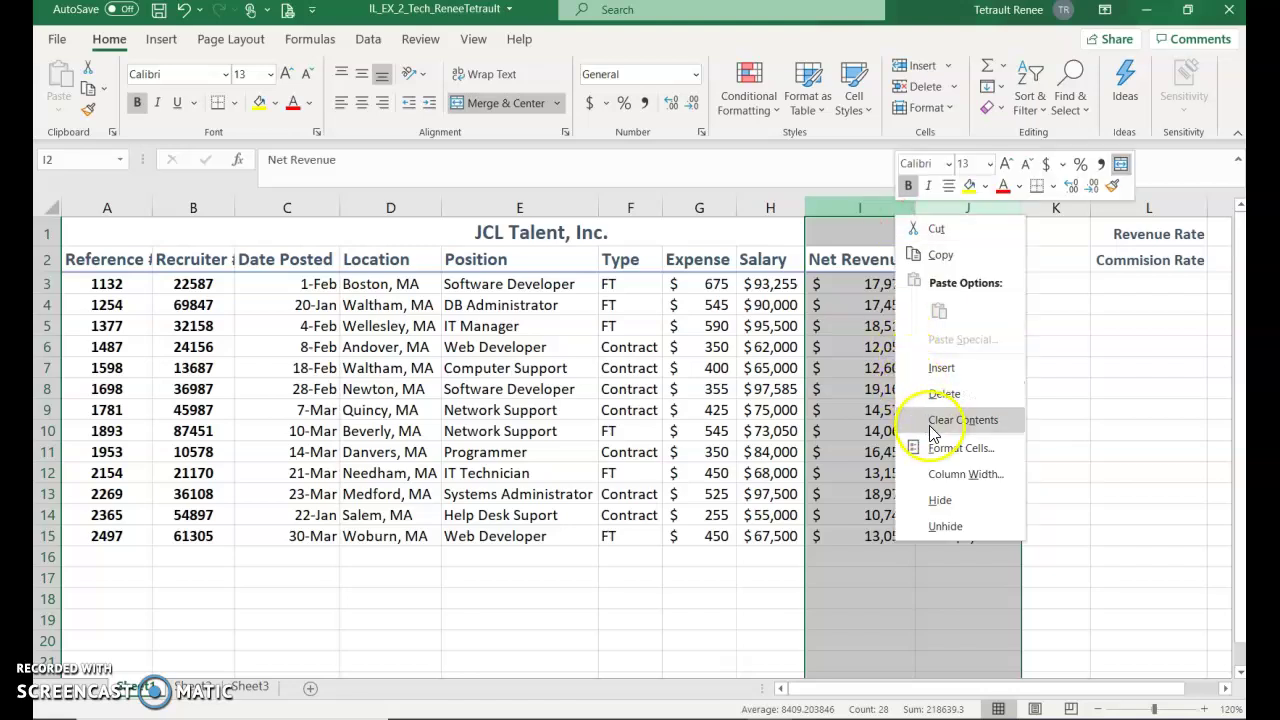
click(962, 473)
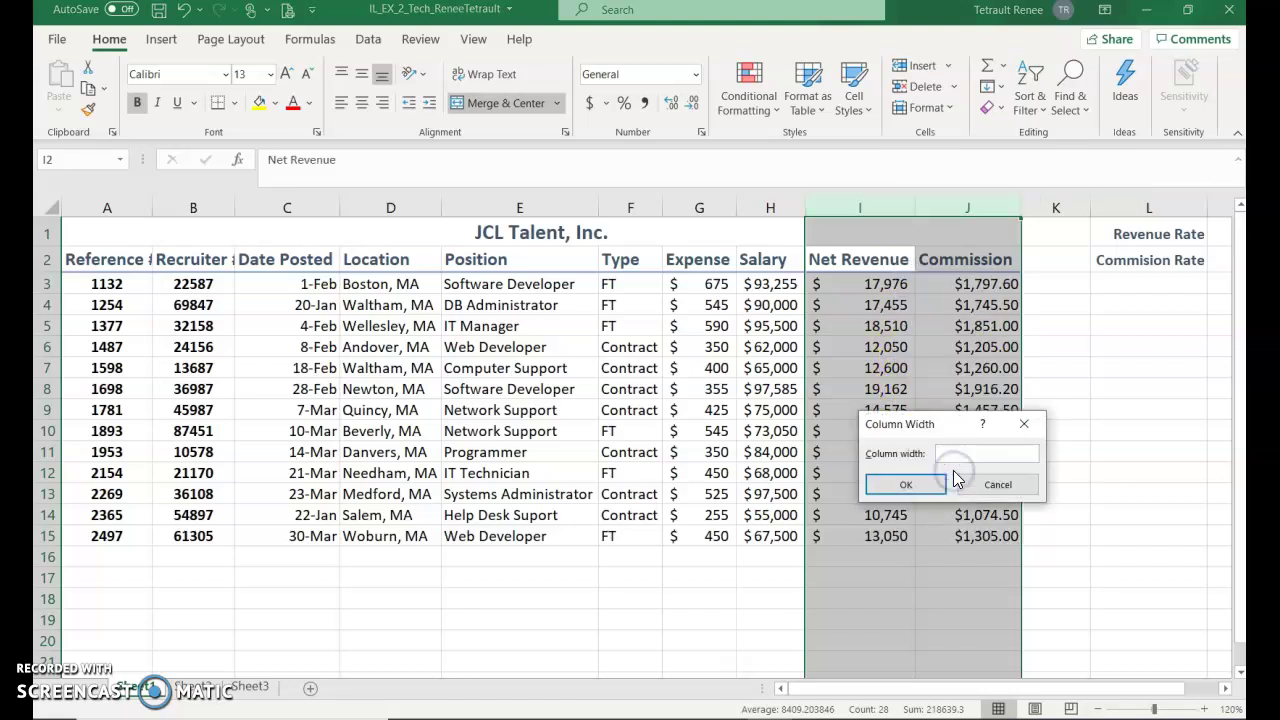
text(14)
key(Return)
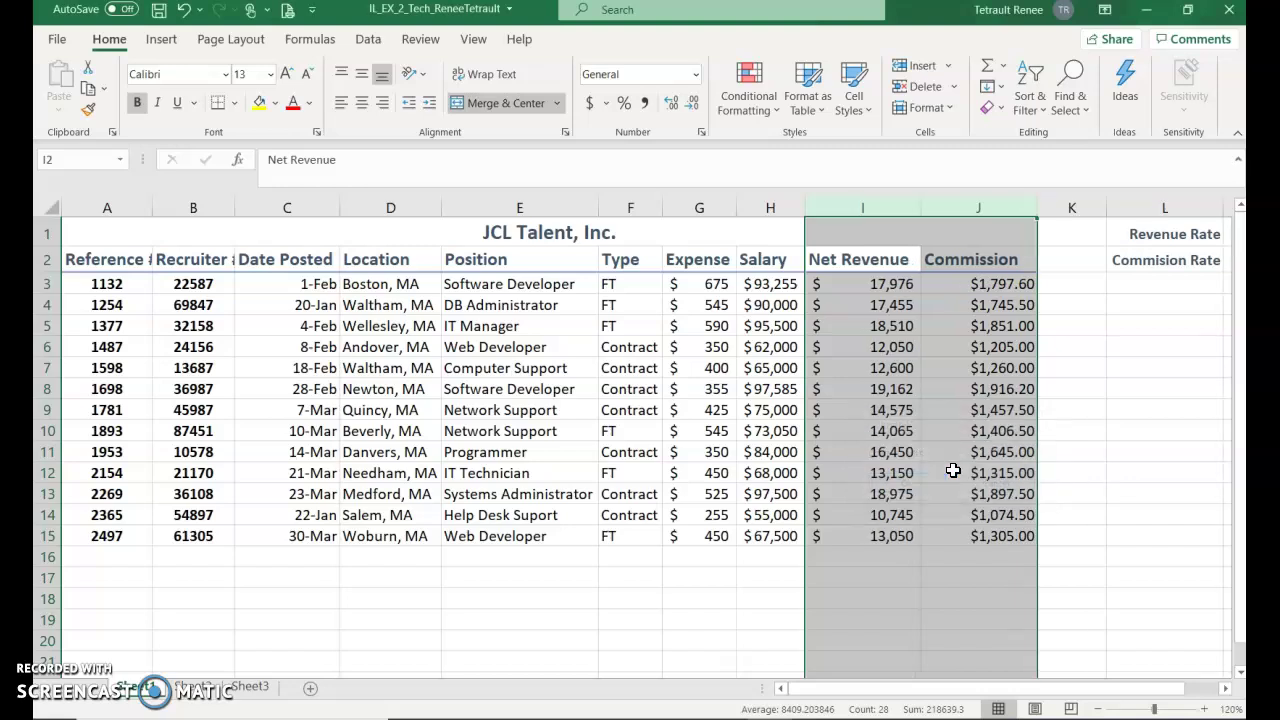
click(111, 231)
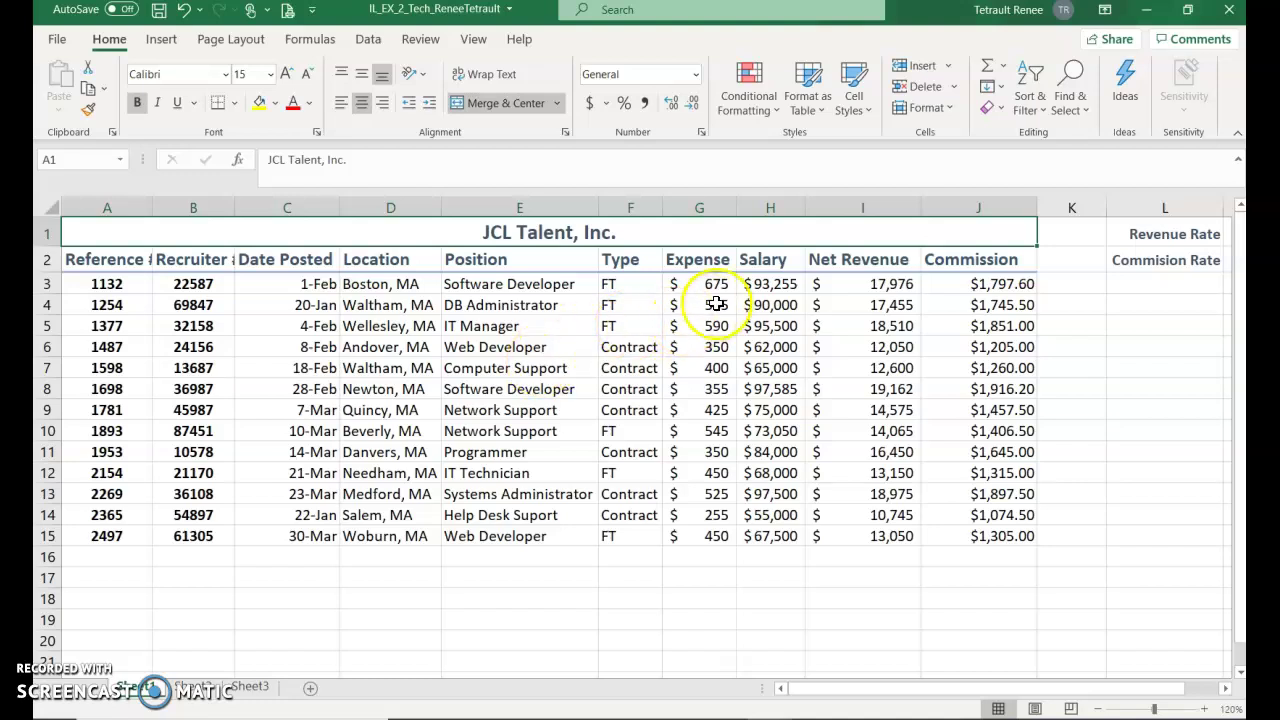
Step: Insert an entire blank row above the column headers from cell F2
right_click(630, 268)
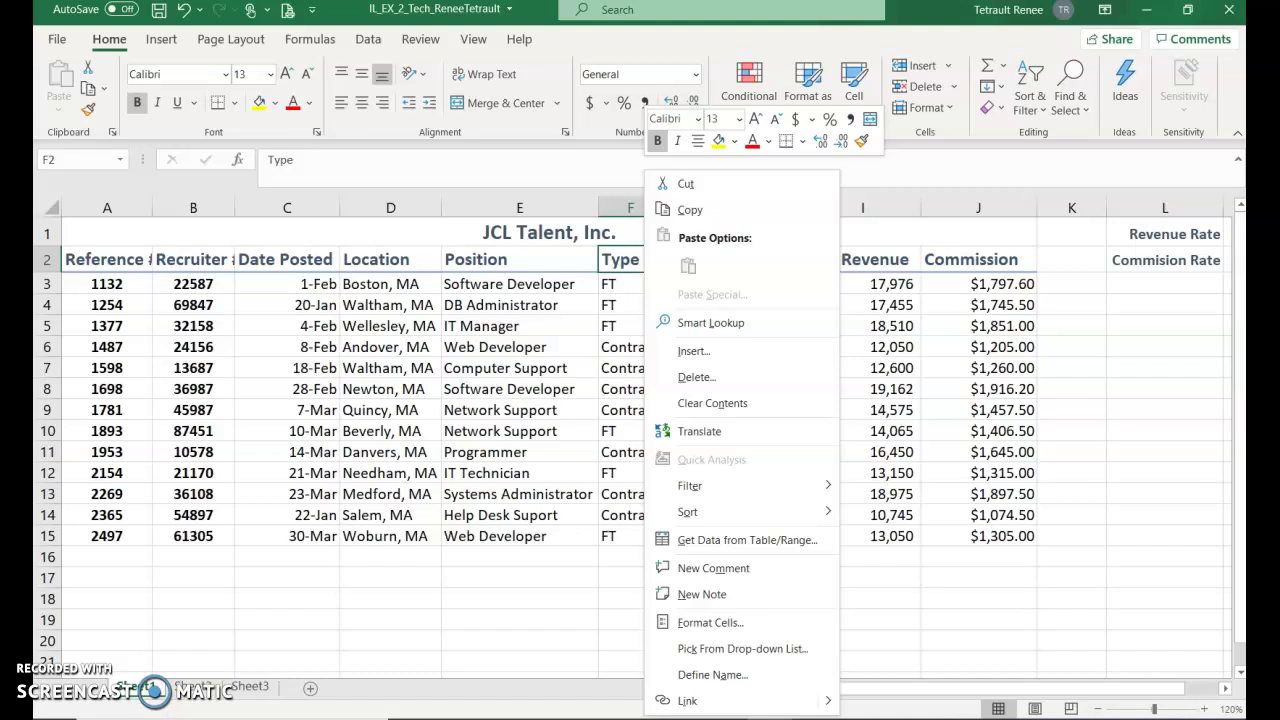
click(615, 262)
right_click(620, 268)
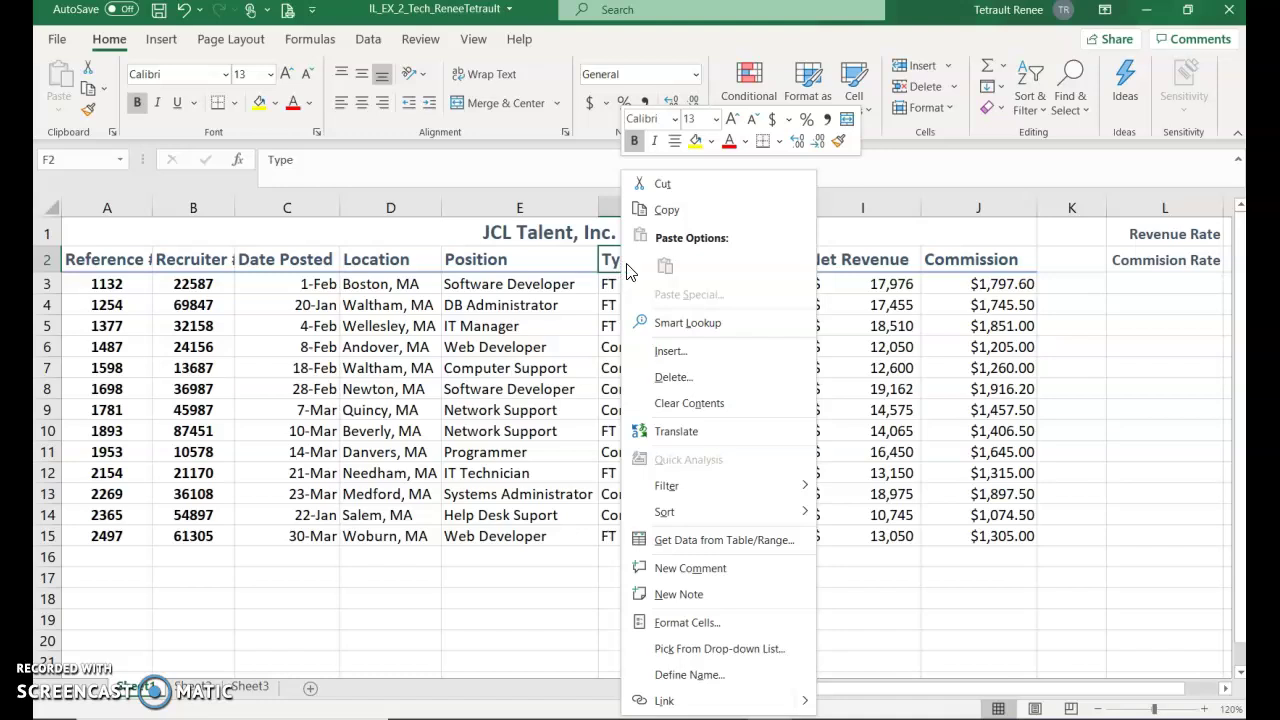
key(Escape)
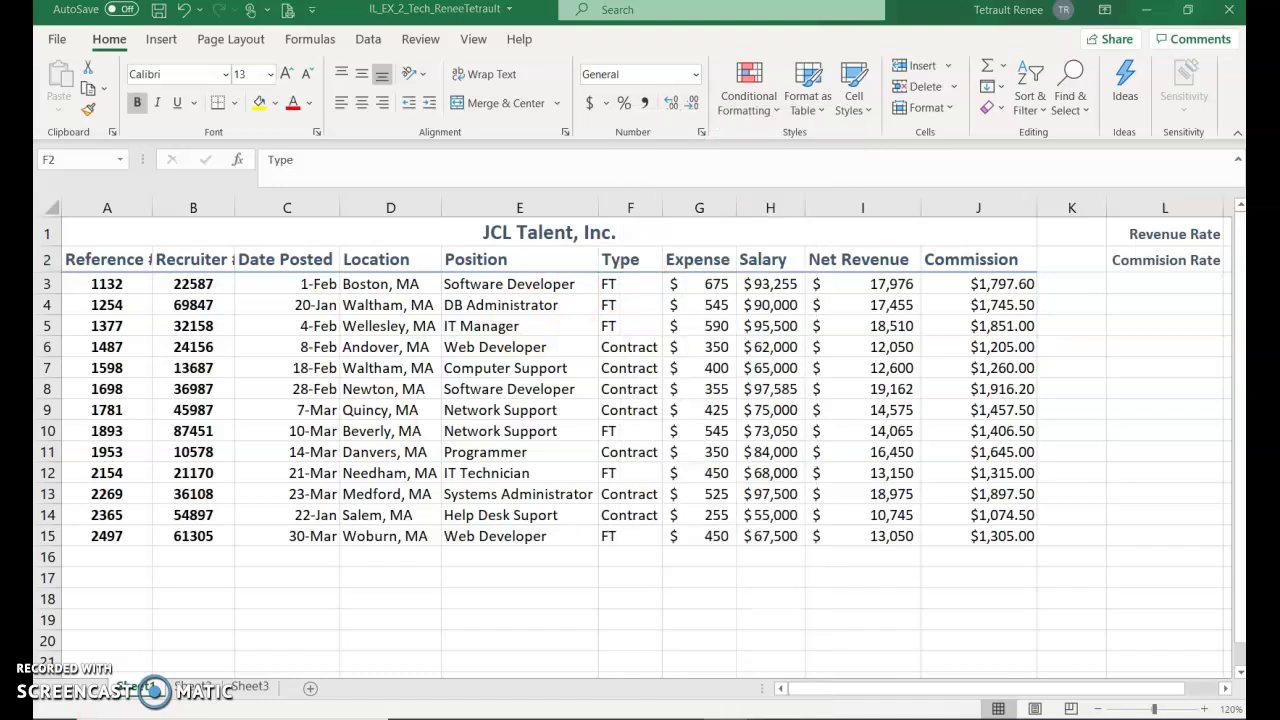
right_click(627, 263)
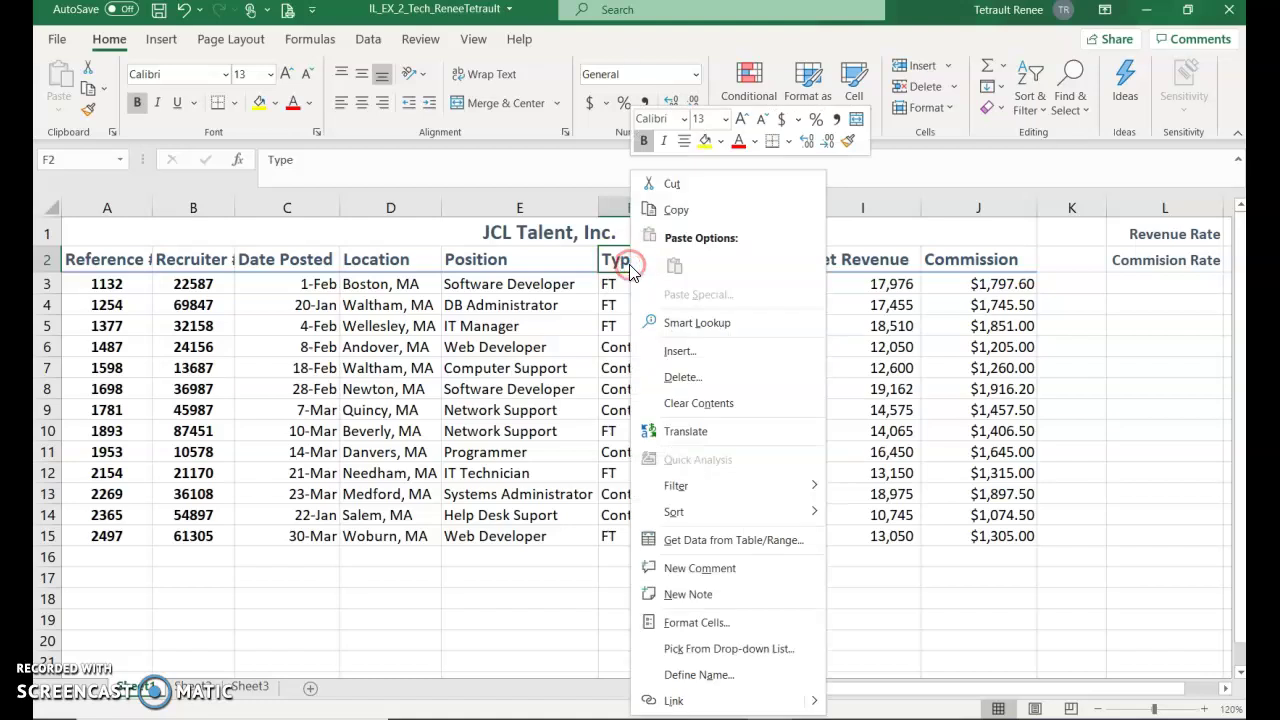
click(678, 352)
click(668, 380)
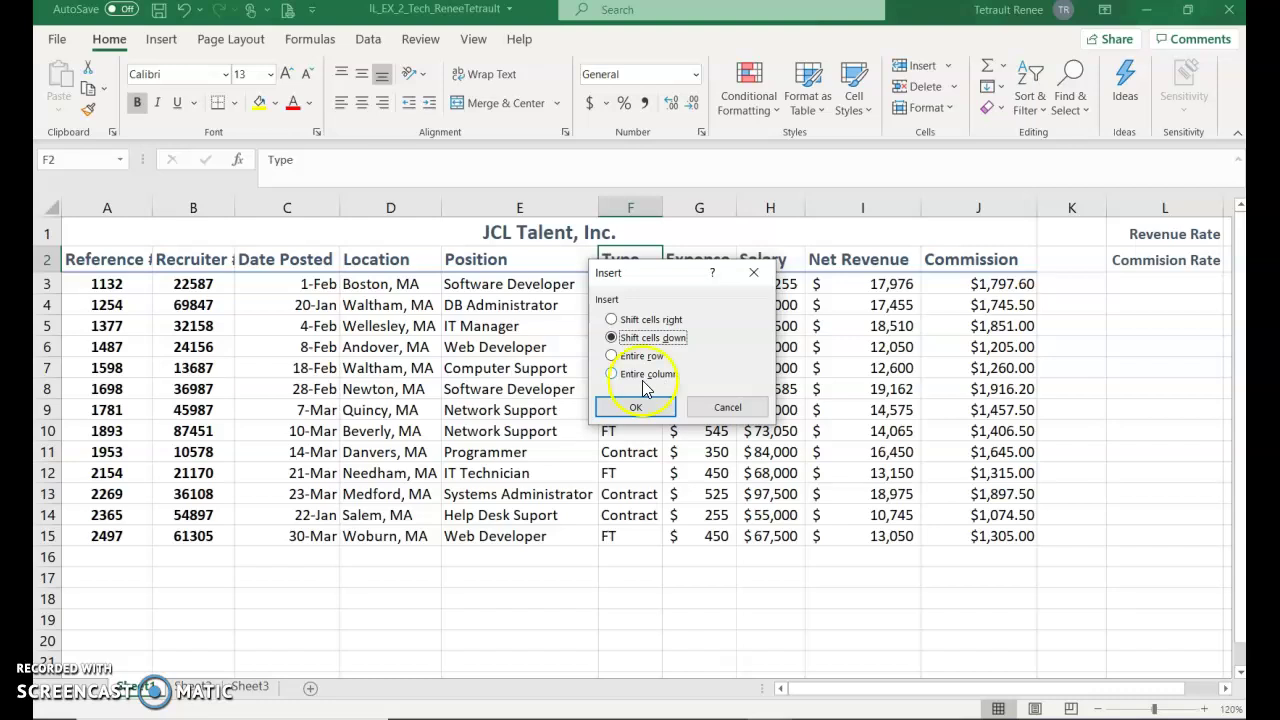
click(658, 360)
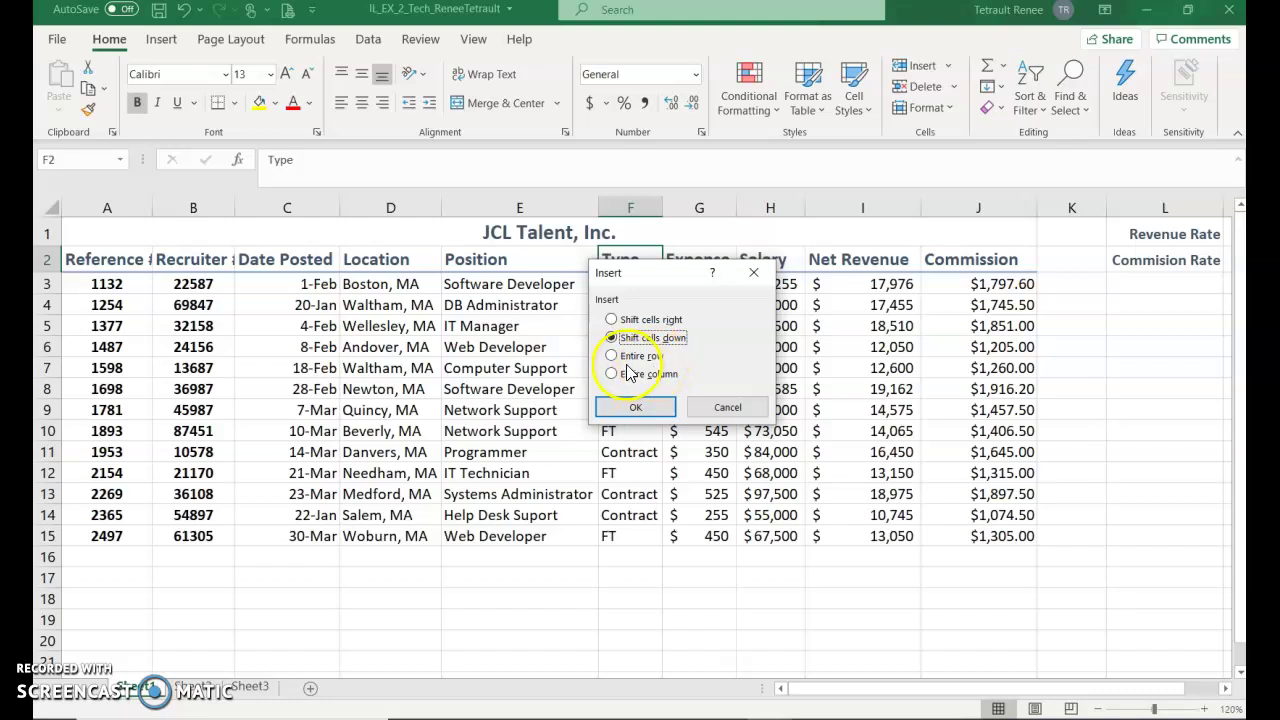
click(614, 357)
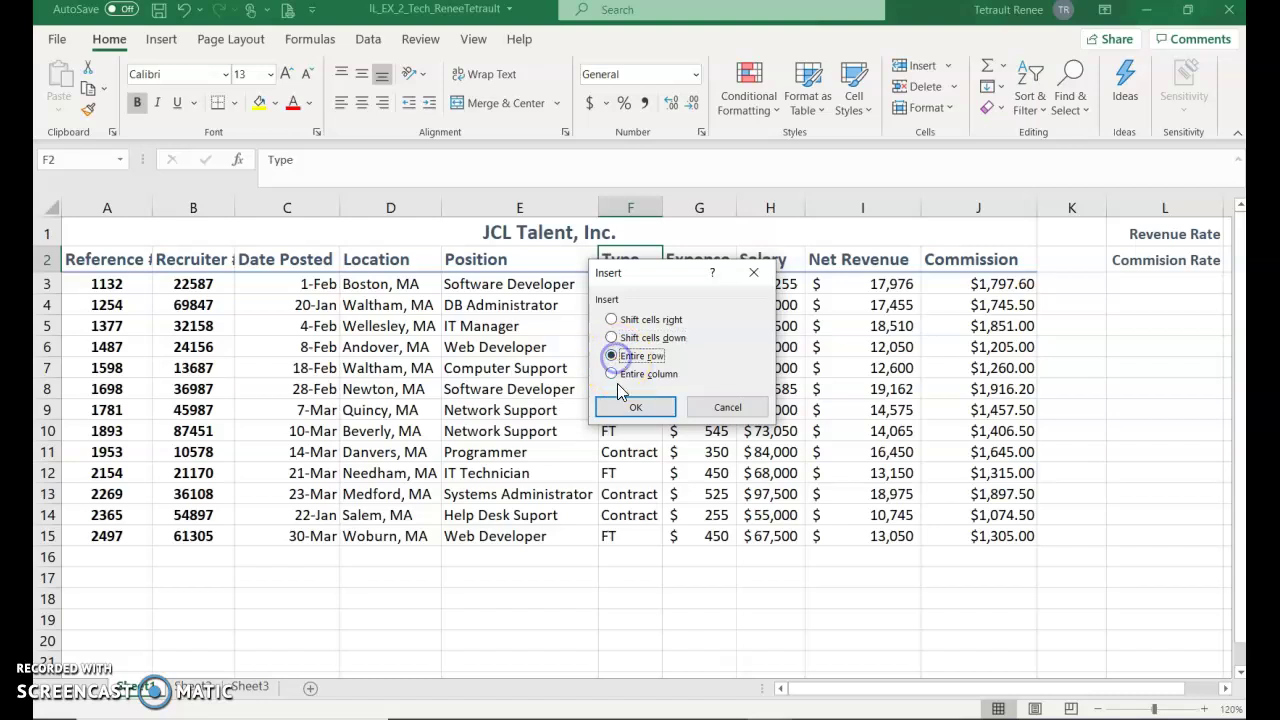
click(630, 406)
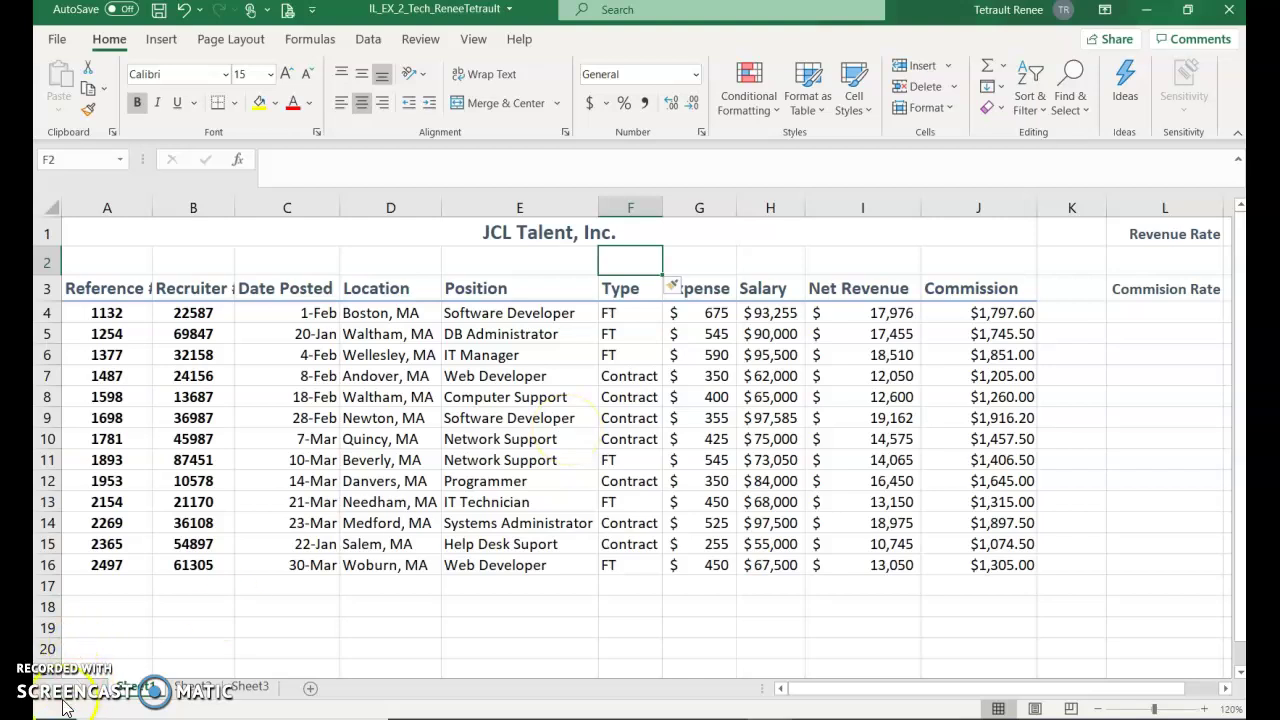
Step: Check the Insert Options formatting choices for the new row
click(652, 263)
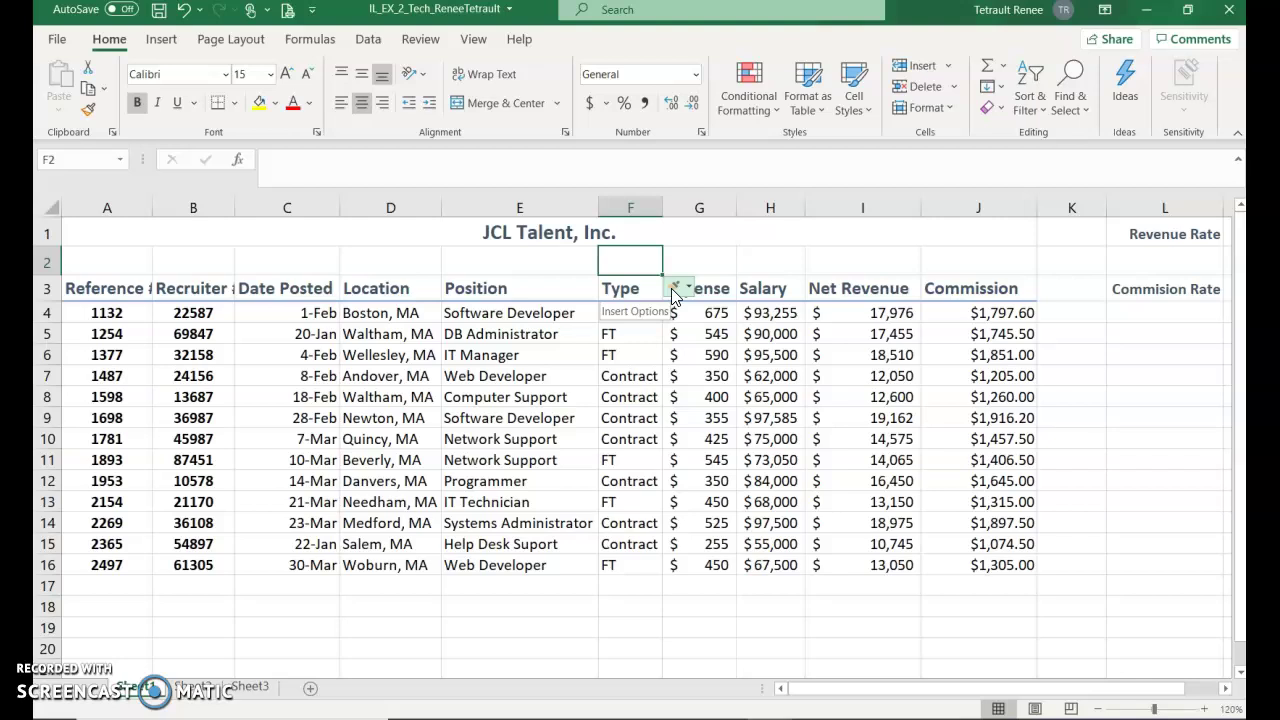
click(675, 290)
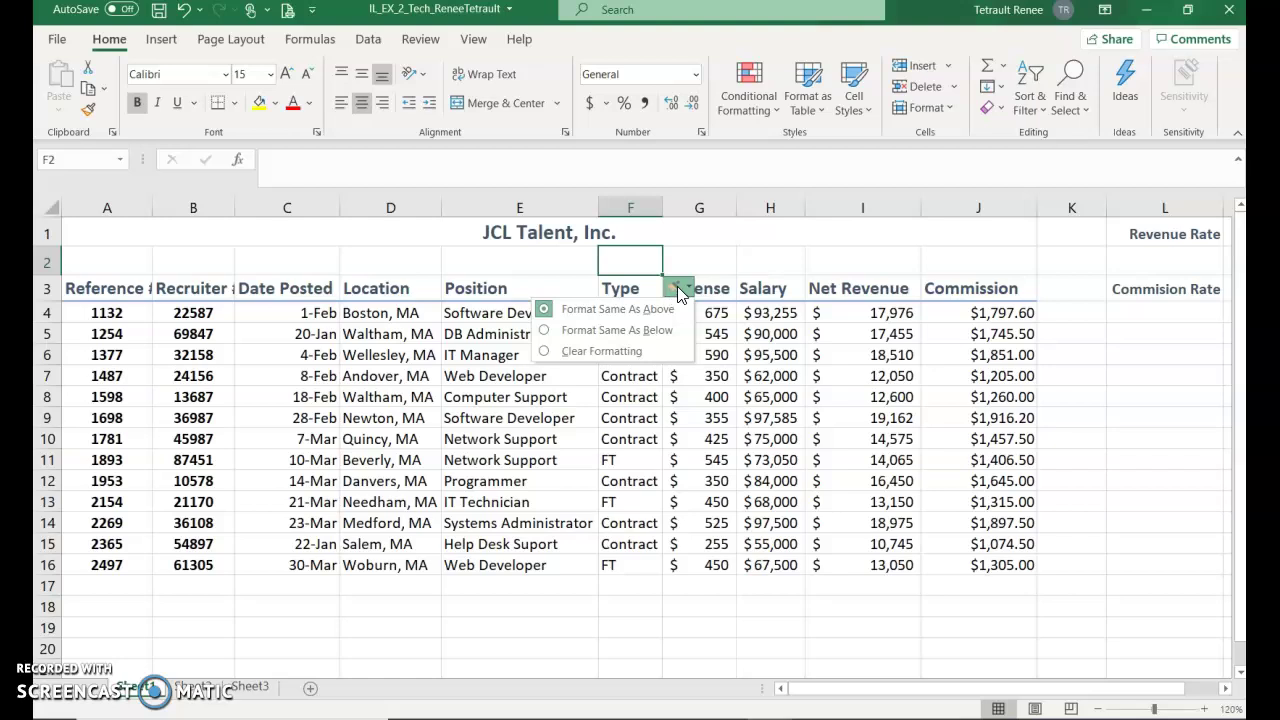
click(678, 290)
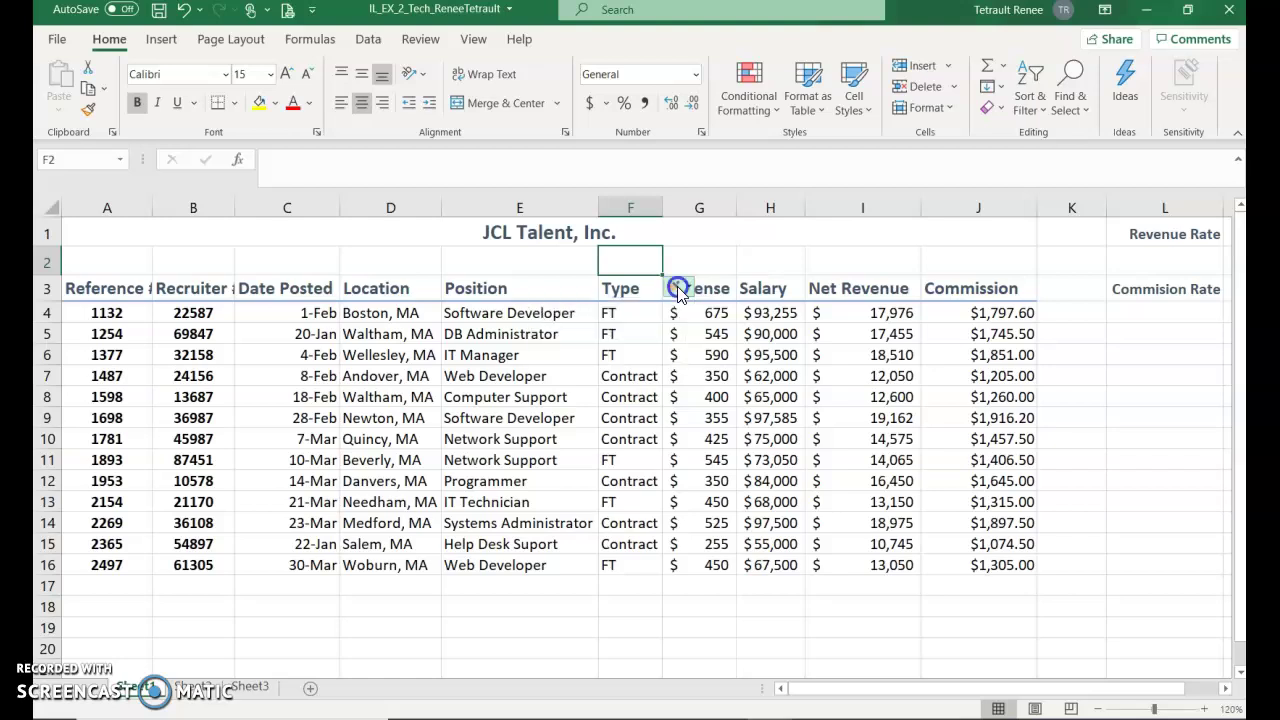
Step: Delete row 9, the 1698 Newton, MA record
click(47, 418)
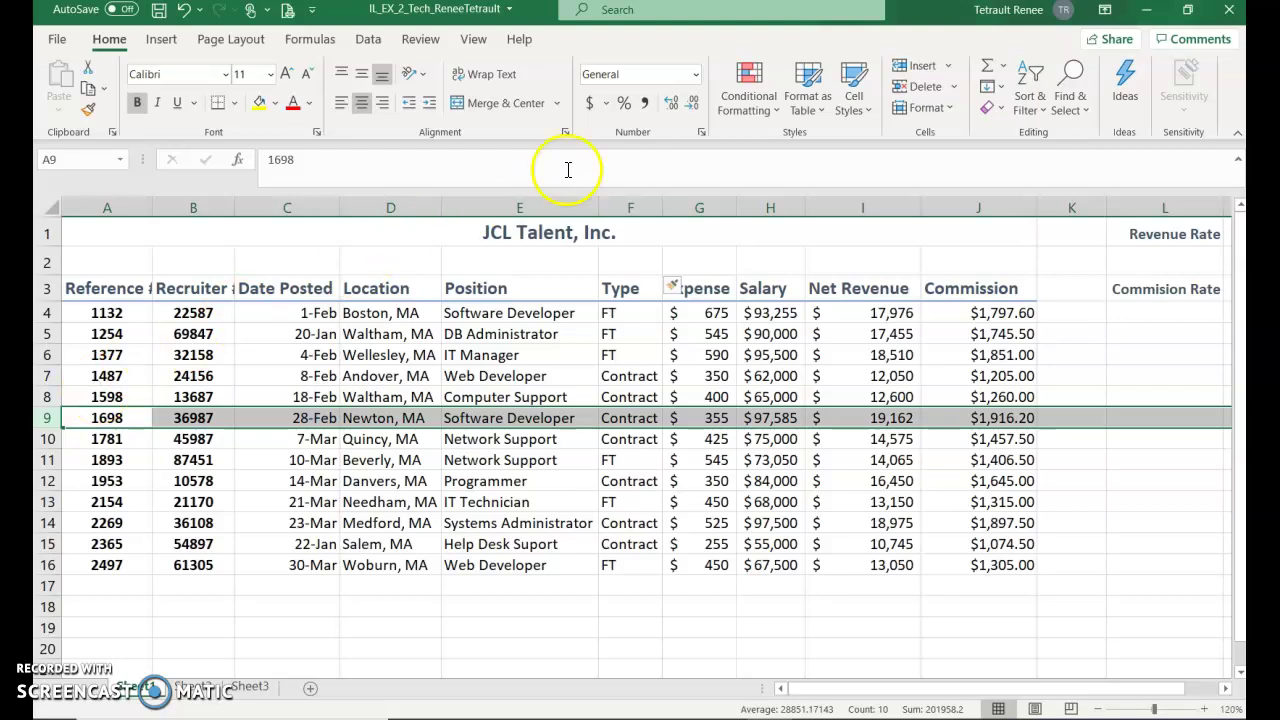
click(903, 88)
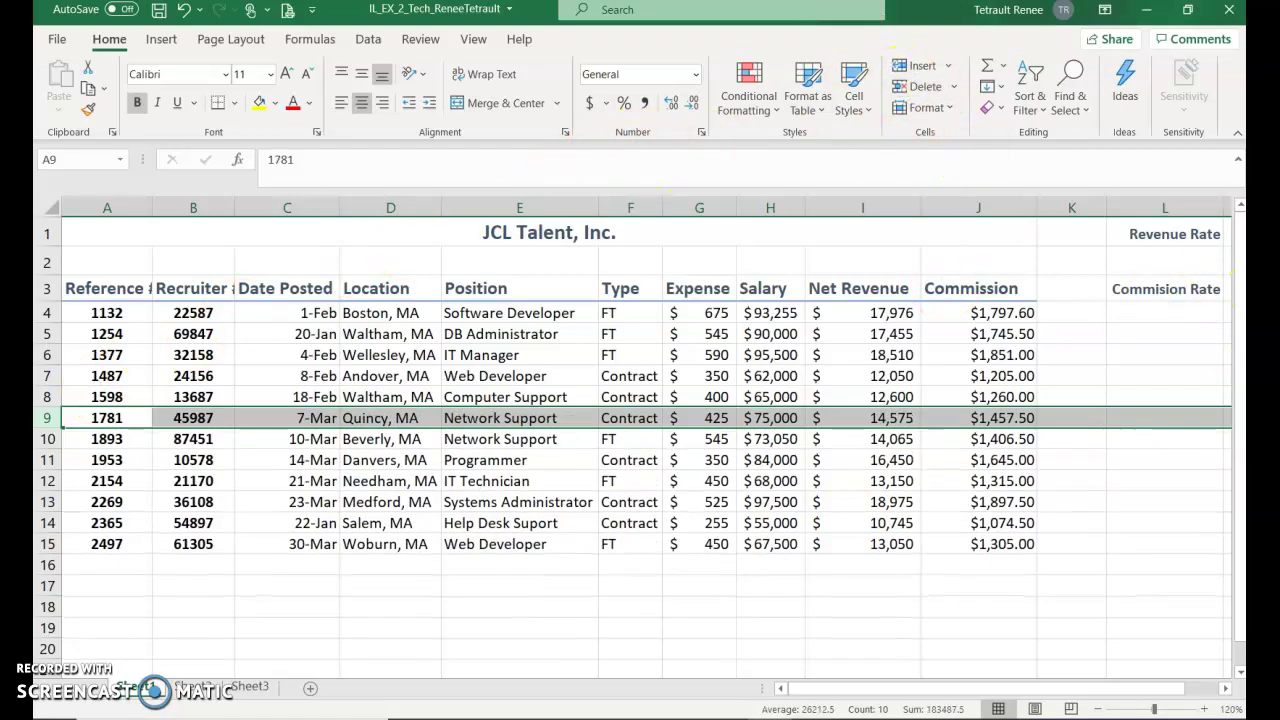
click(332, 400)
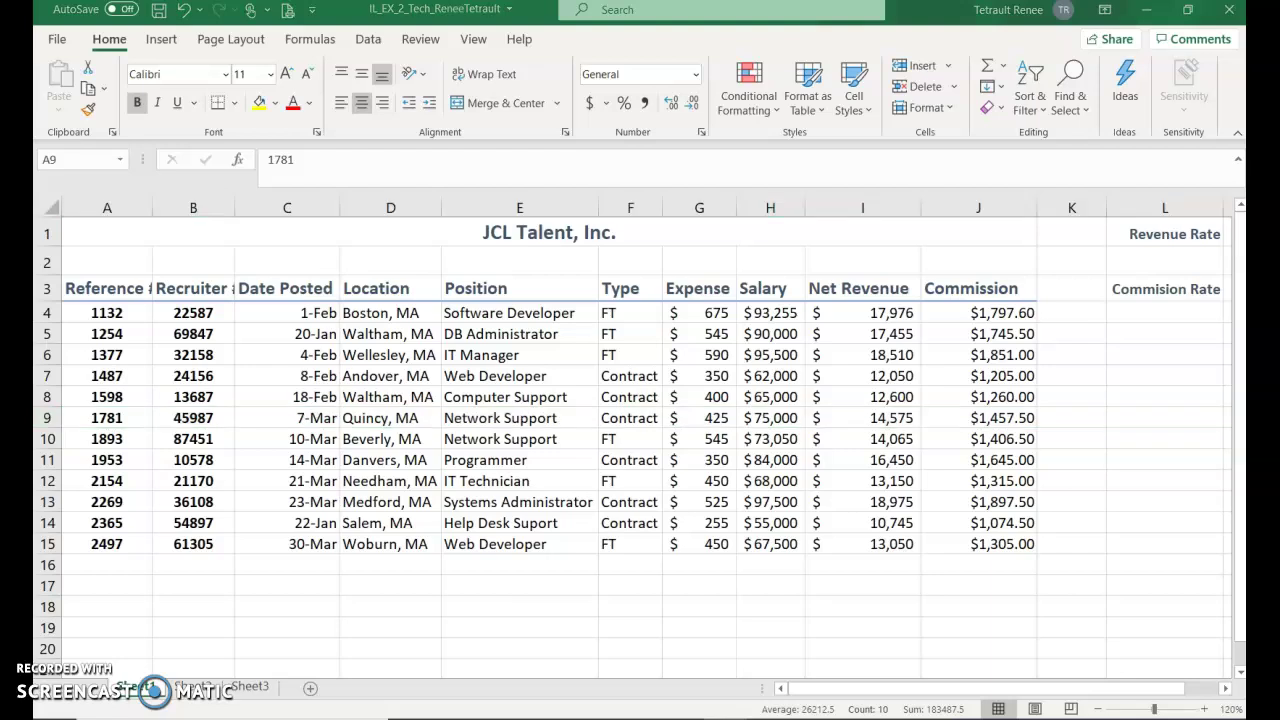
Step: Delete the empty column K using Delete Sheet Columns
click(1082, 206)
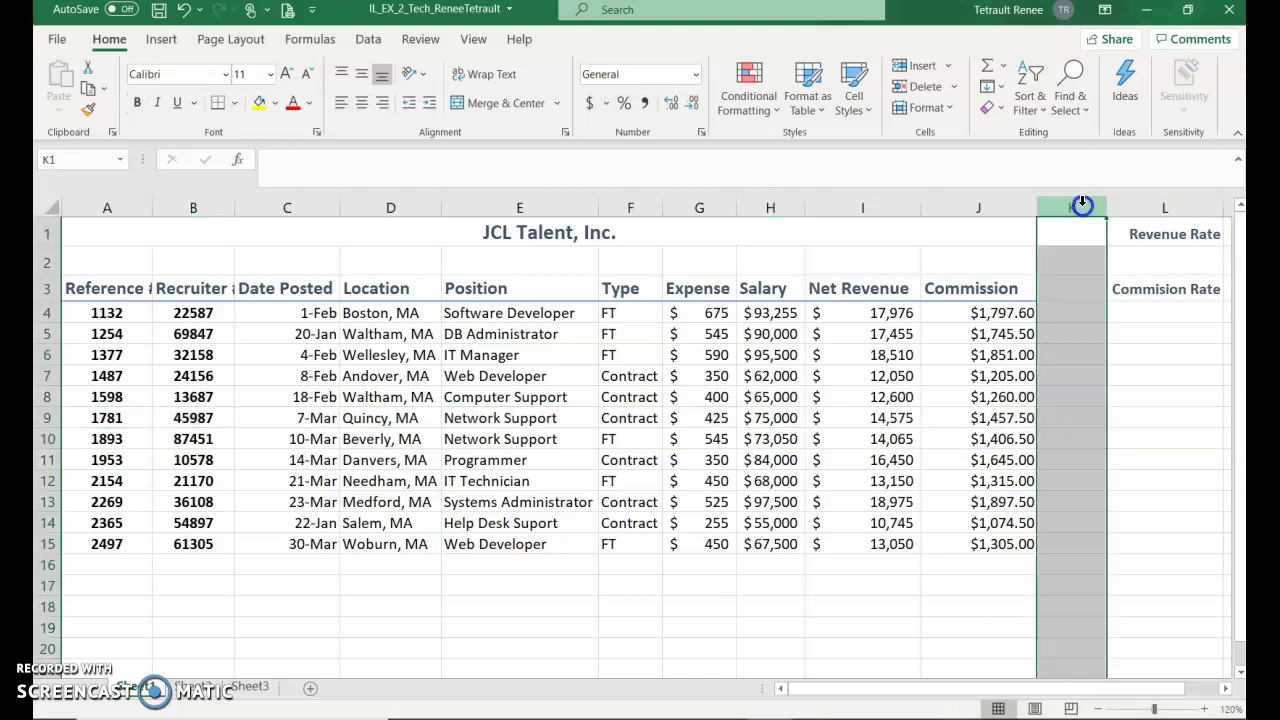
click(954, 87)
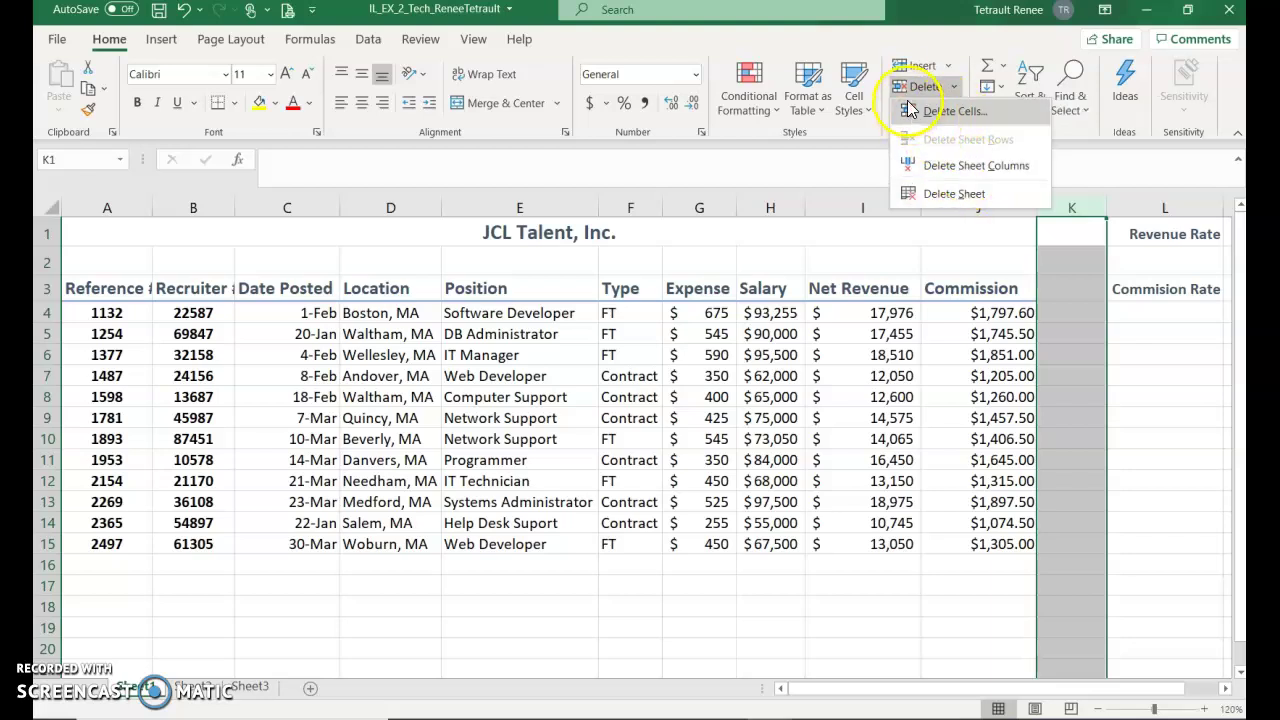
click(951, 165)
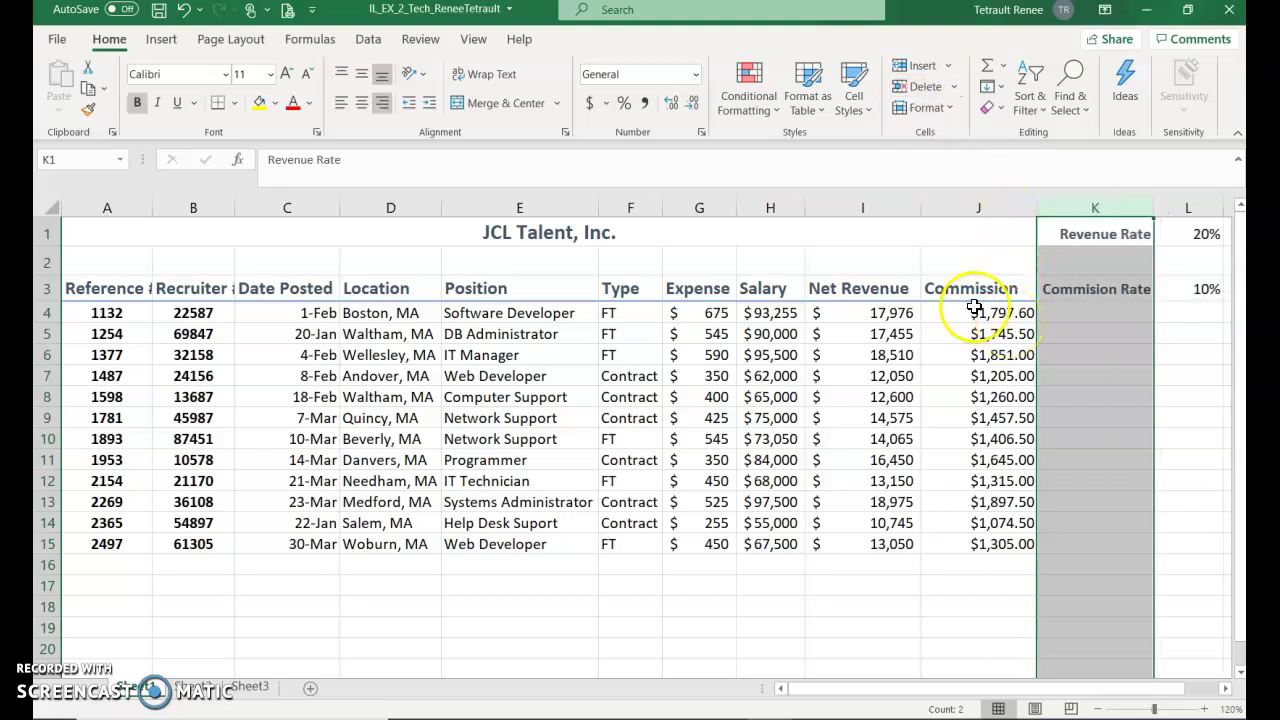
Step: Shade the Reference IDs in A4:A15 light blue-gray and add a right border
click(110, 311)
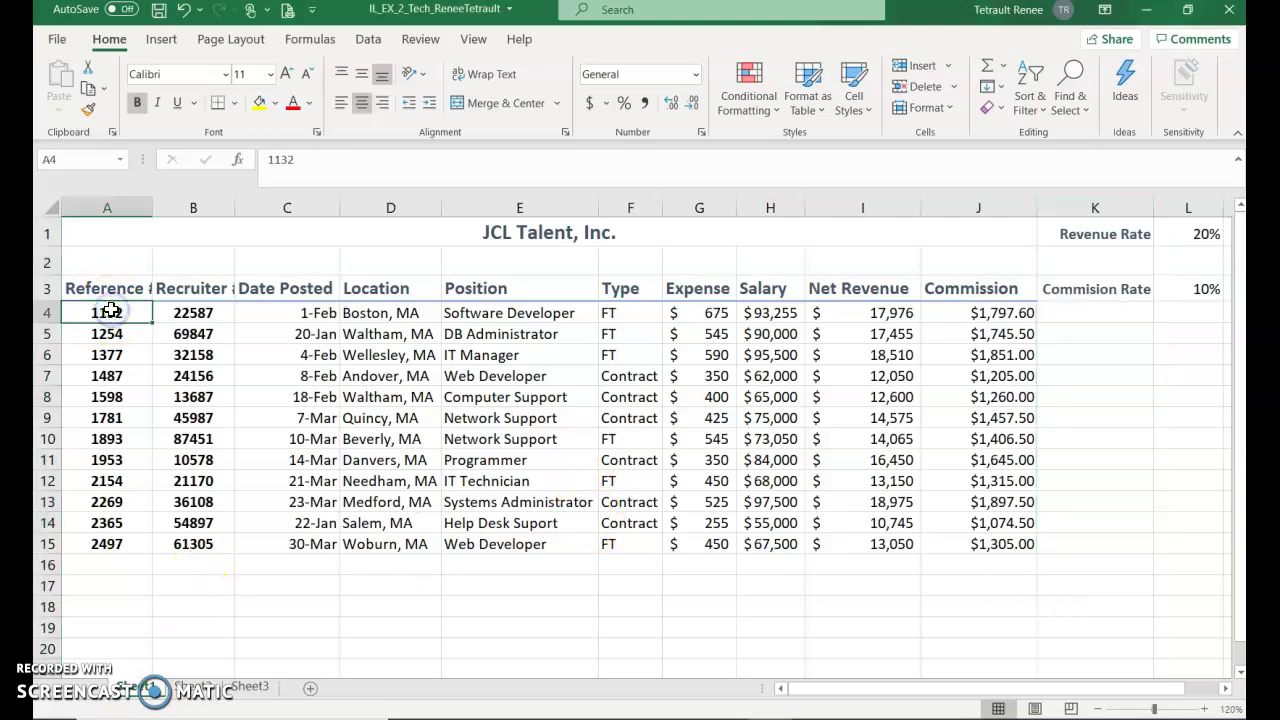
drag(110, 311, 126, 543)
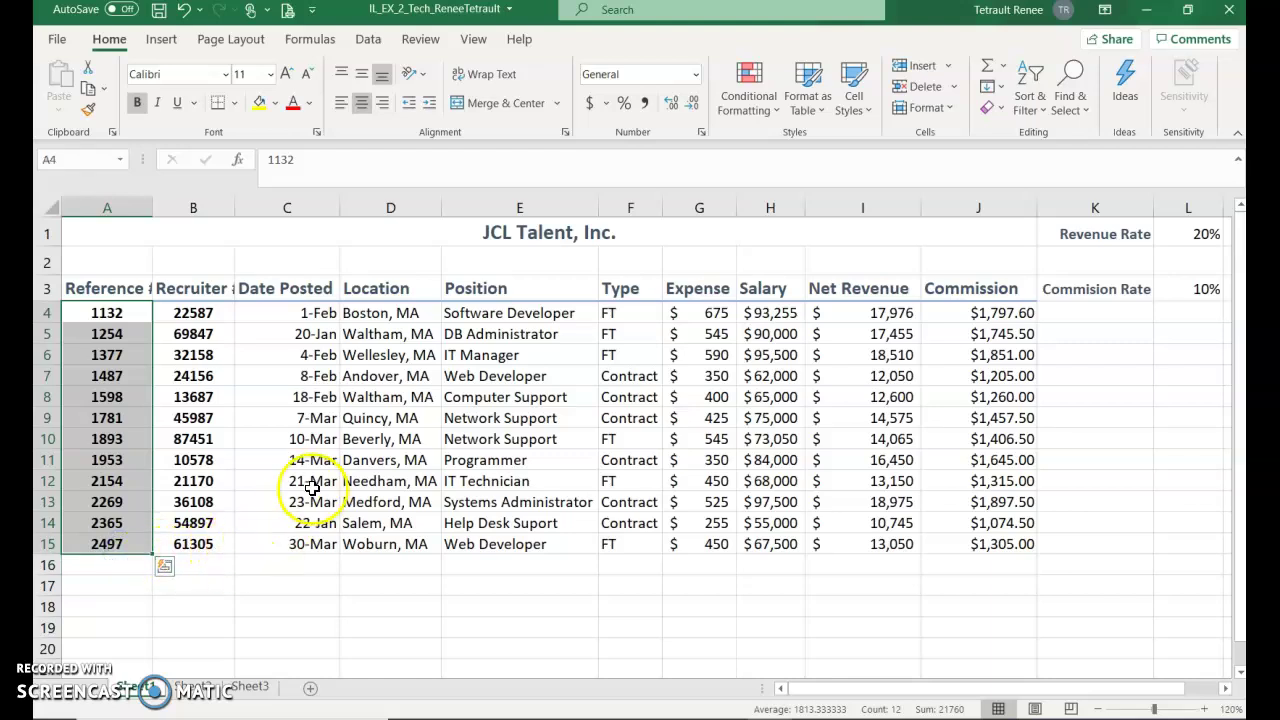
click(277, 104)
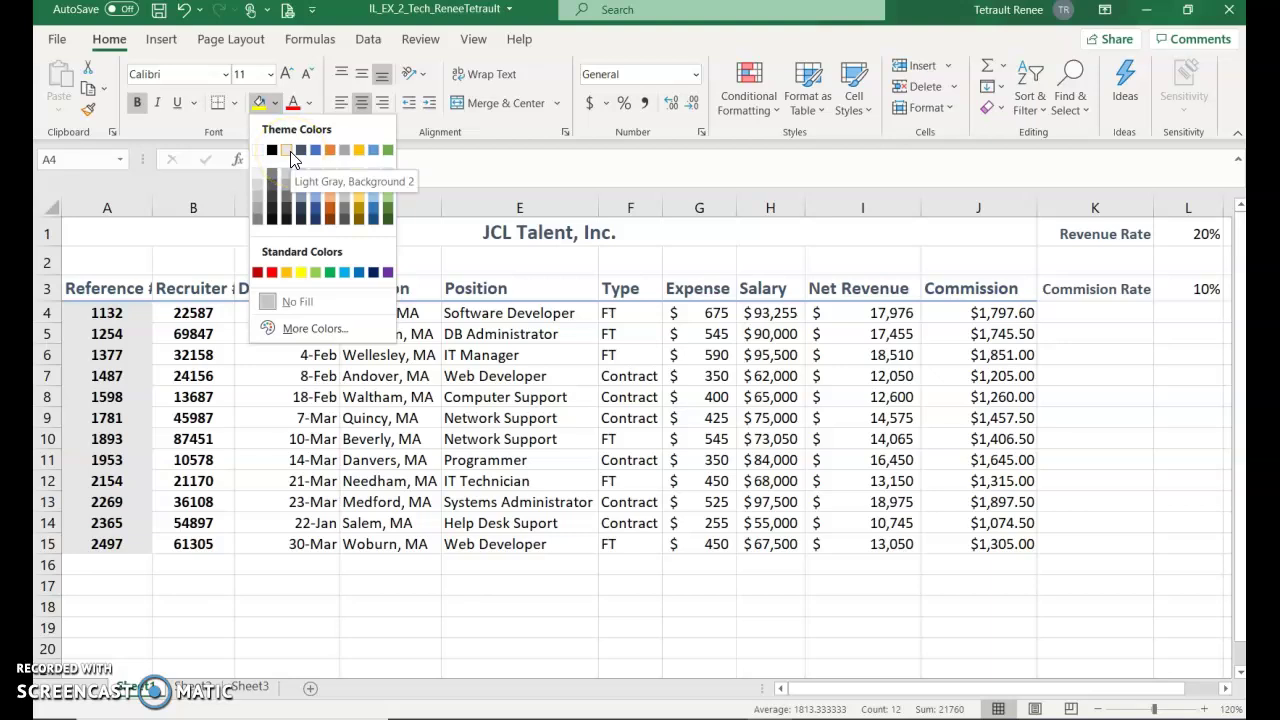
key(Escape)
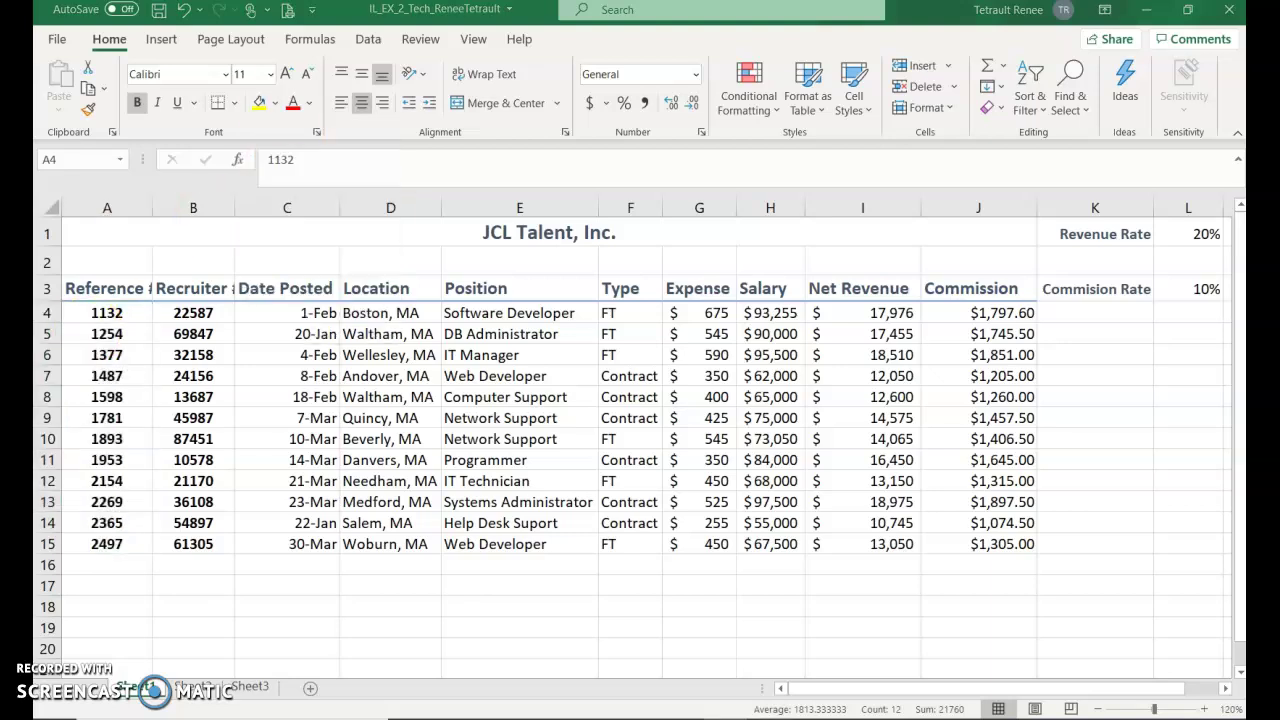
click(276, 104)
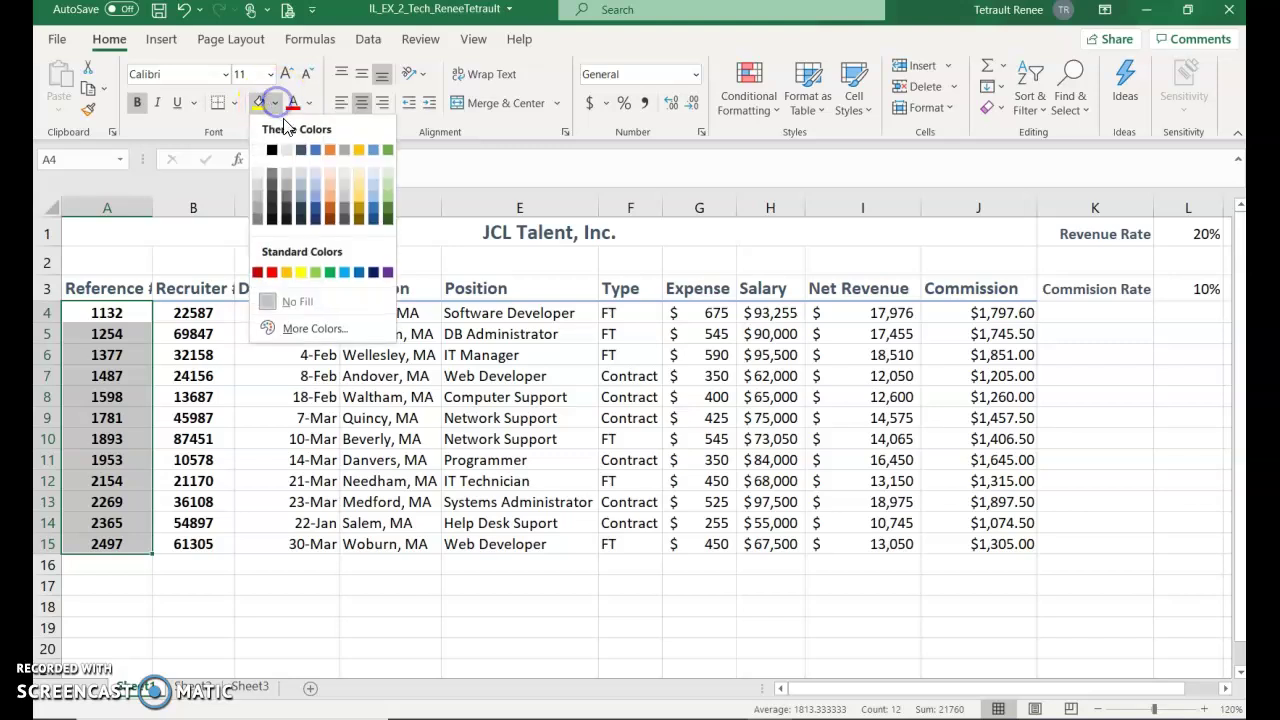
click(301, 174)
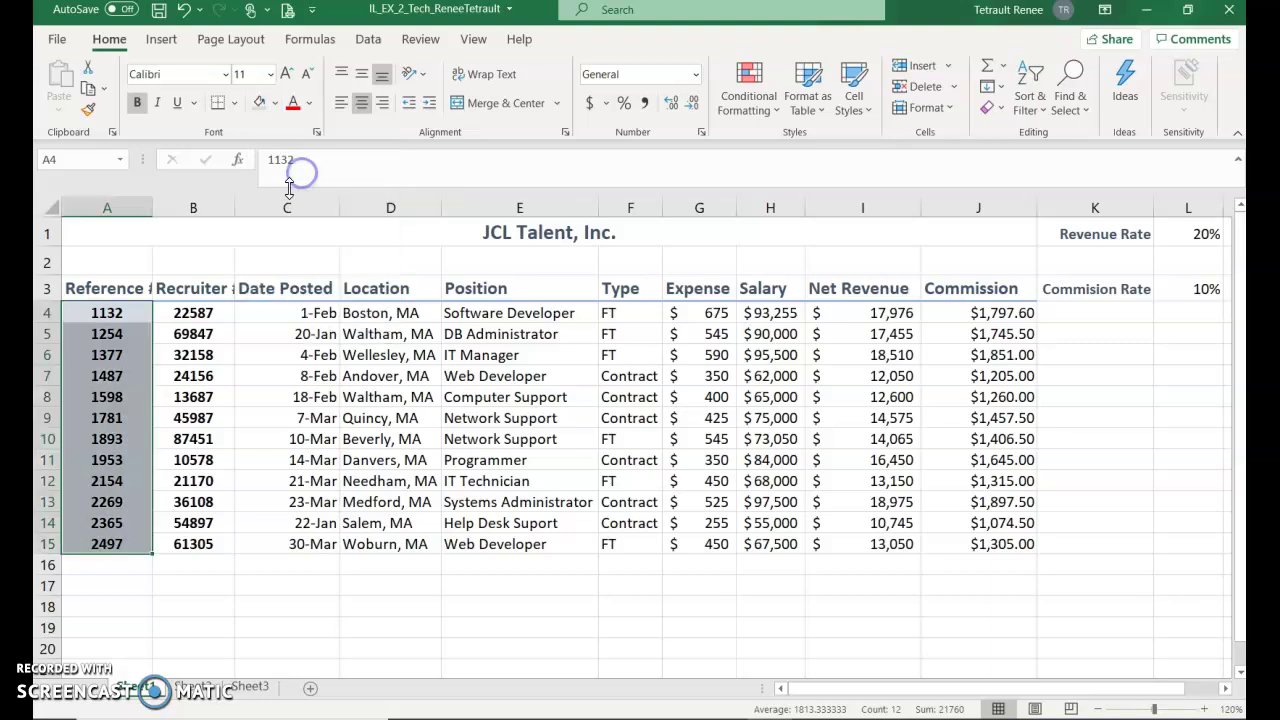
click(237, 106)
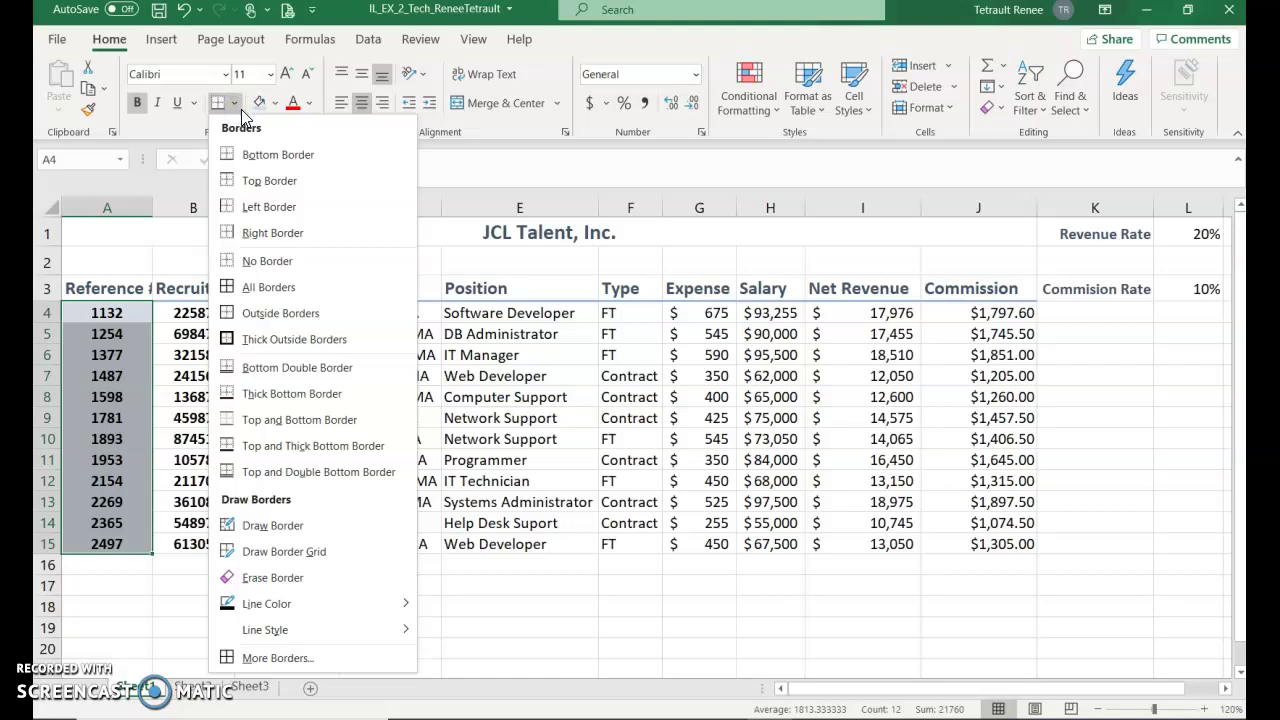
click(281, 233)
click(193, 626)
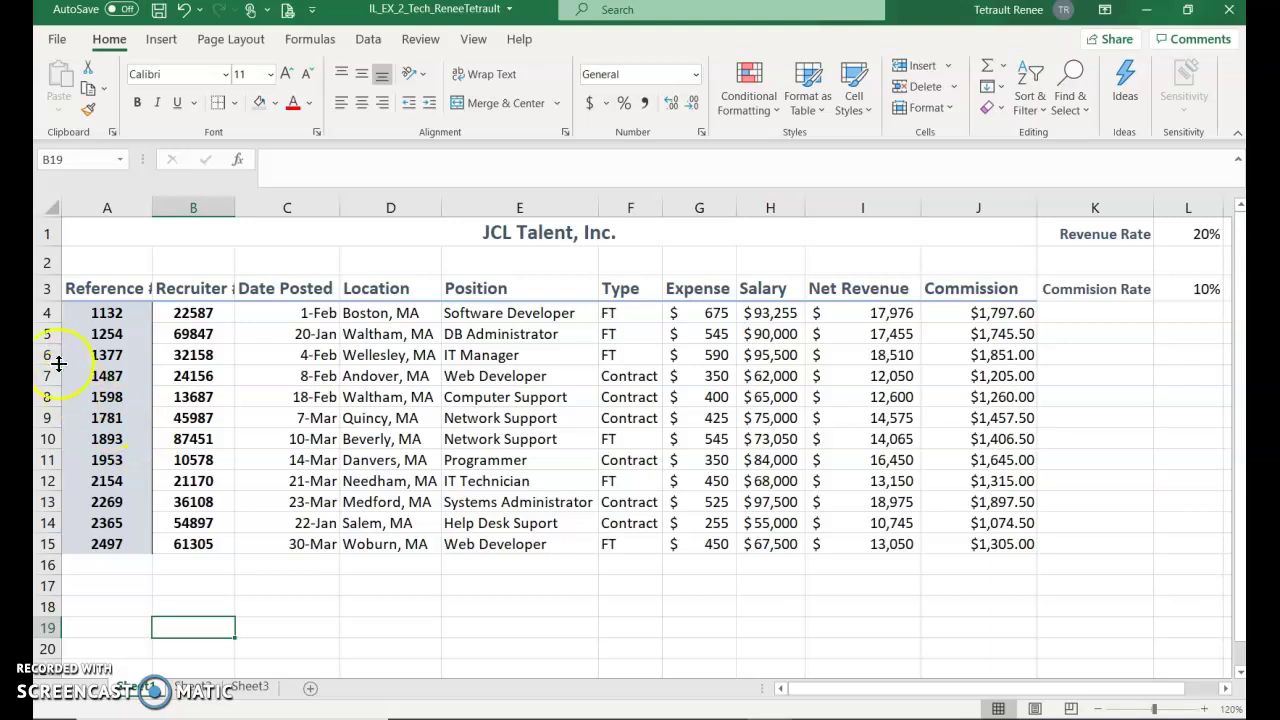
Step: Colour the A4:A15 reference numbers with Blue-Gray, Text 2 font colour
drag(80, 315, 88, 543)
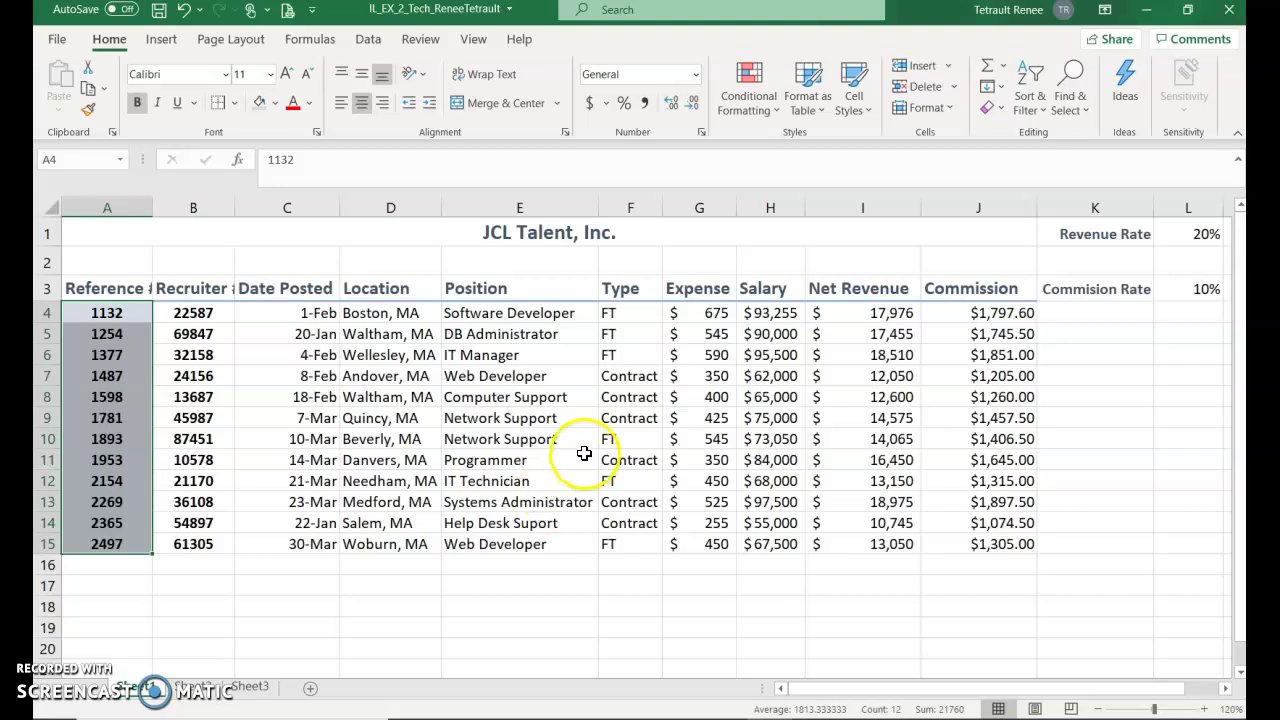
click(308, 104)
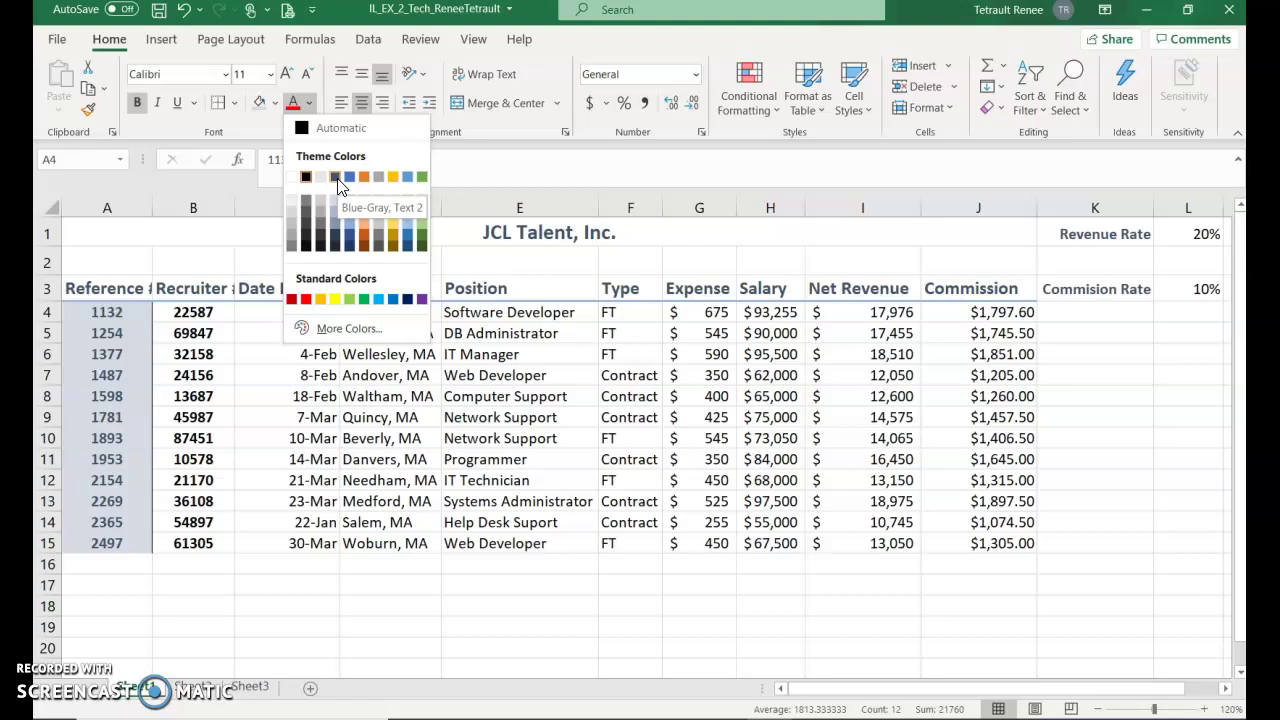
click(337, 180)
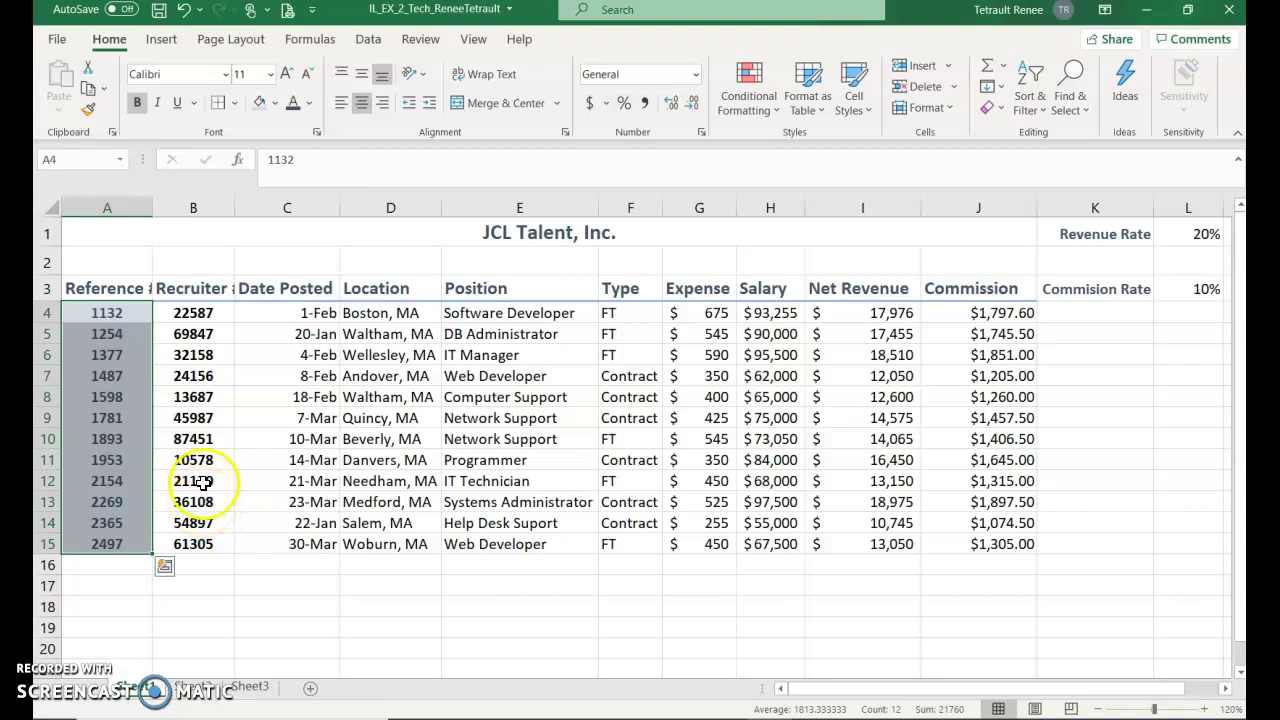
click(78, 350)
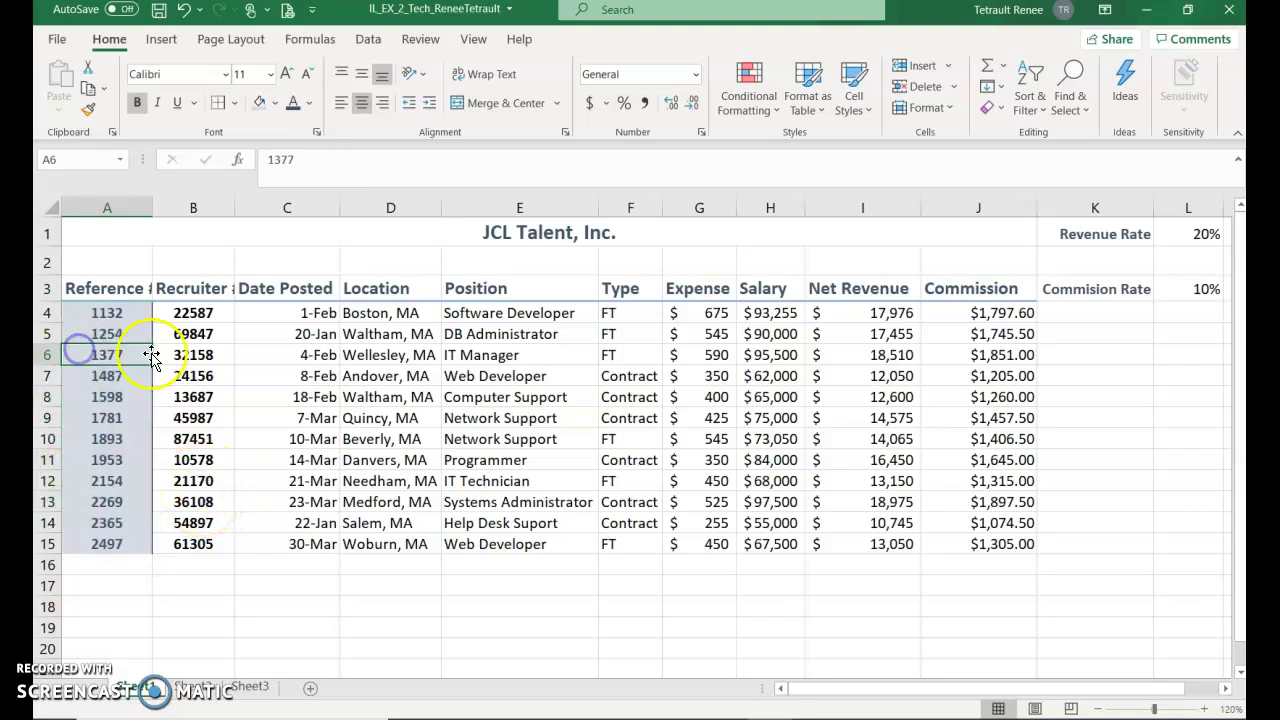
Step: Add a header with the sheet name in its centre section
click(348, 434)
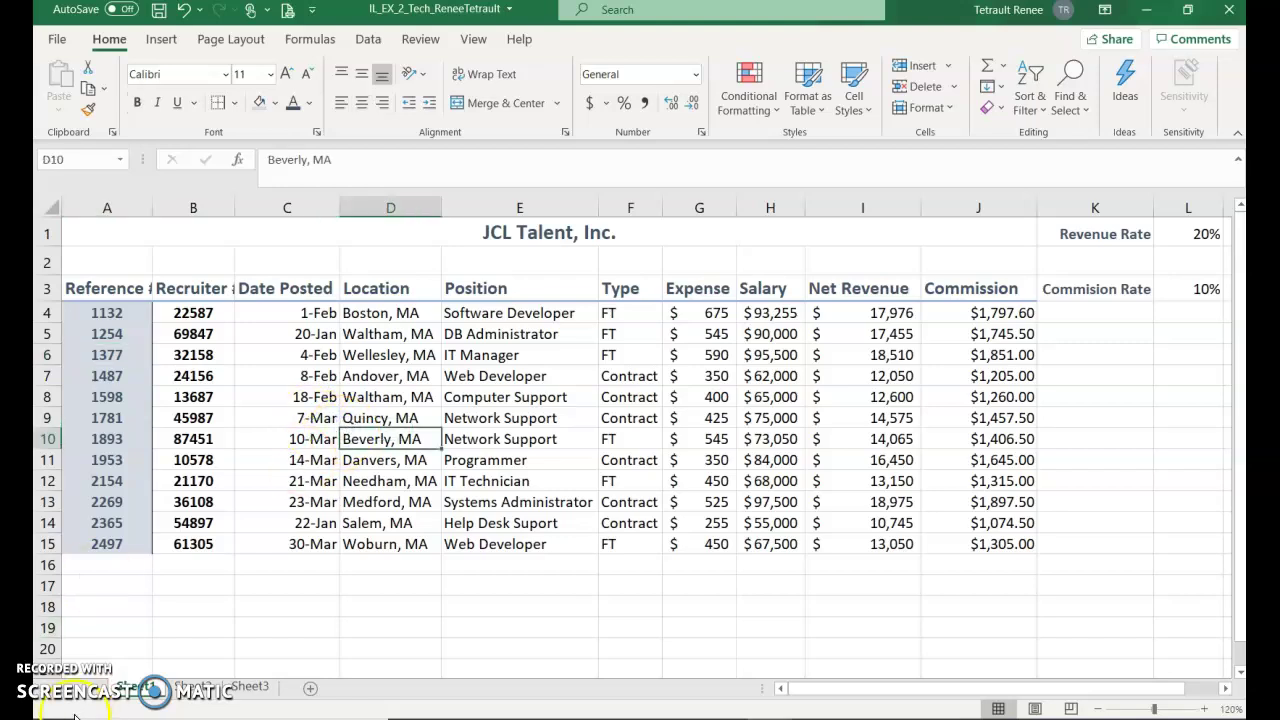
click(168, 41)
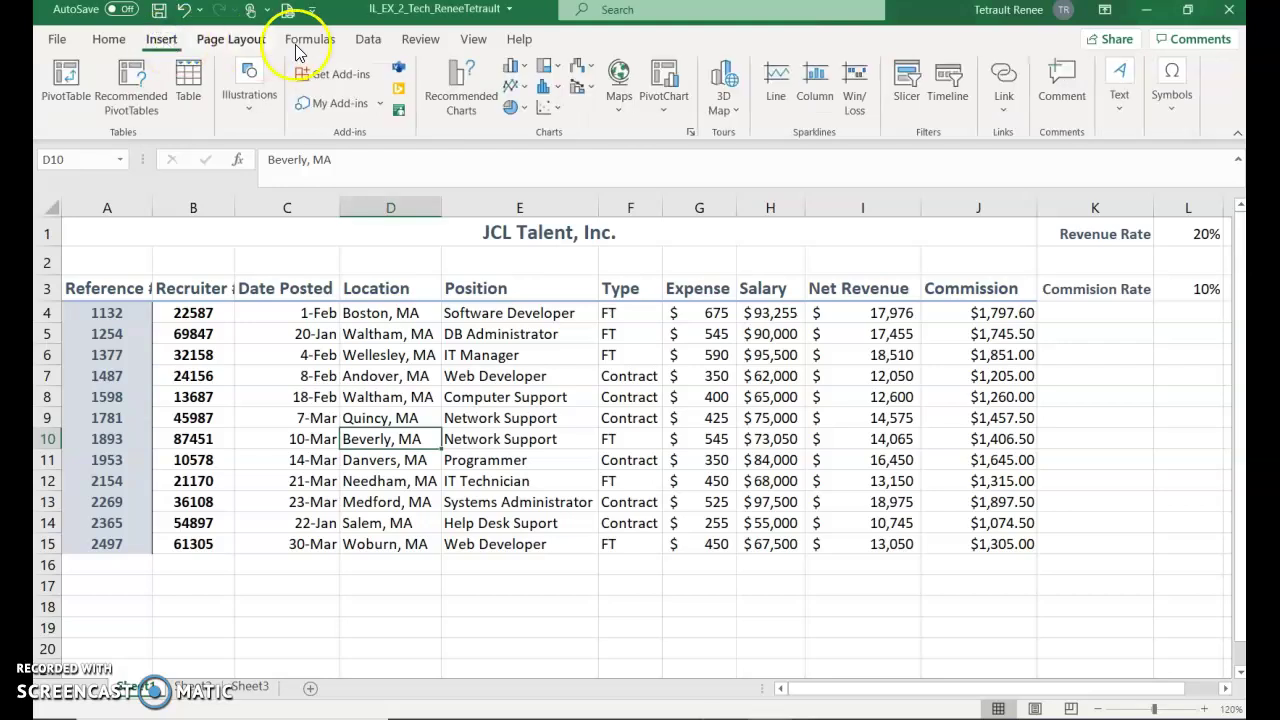
click(1110, 112)
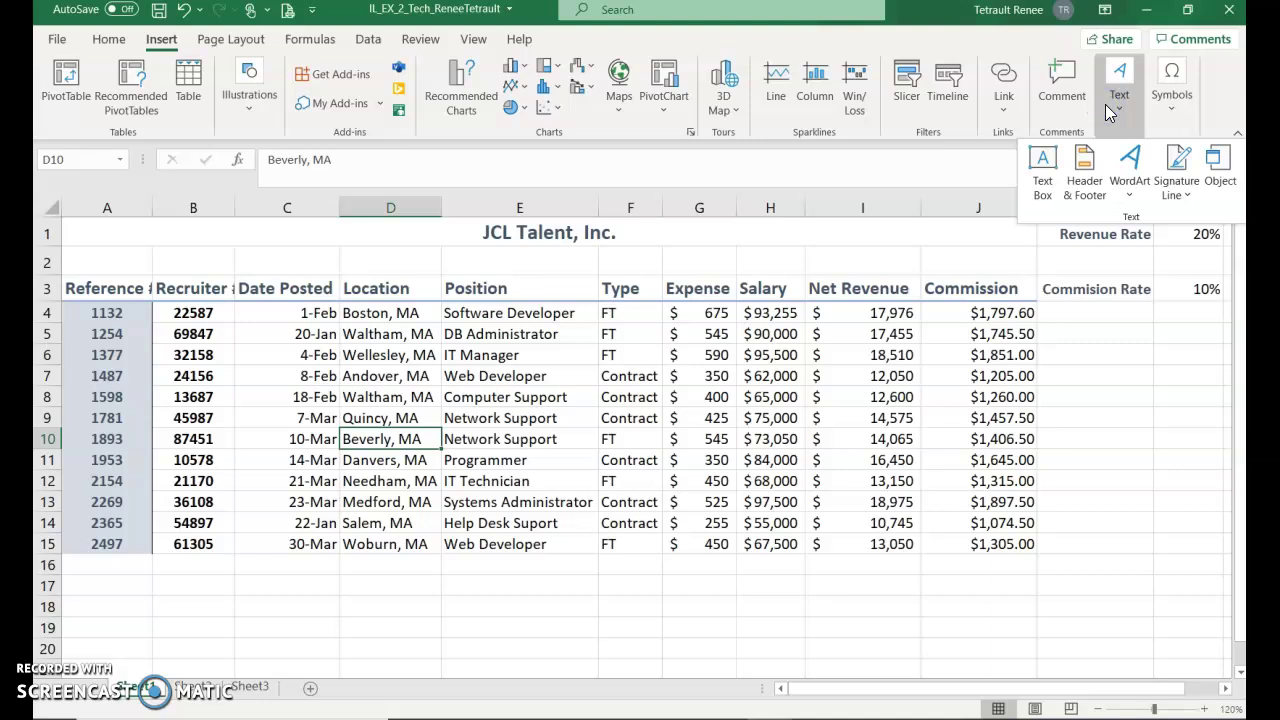
click(1088, 172)
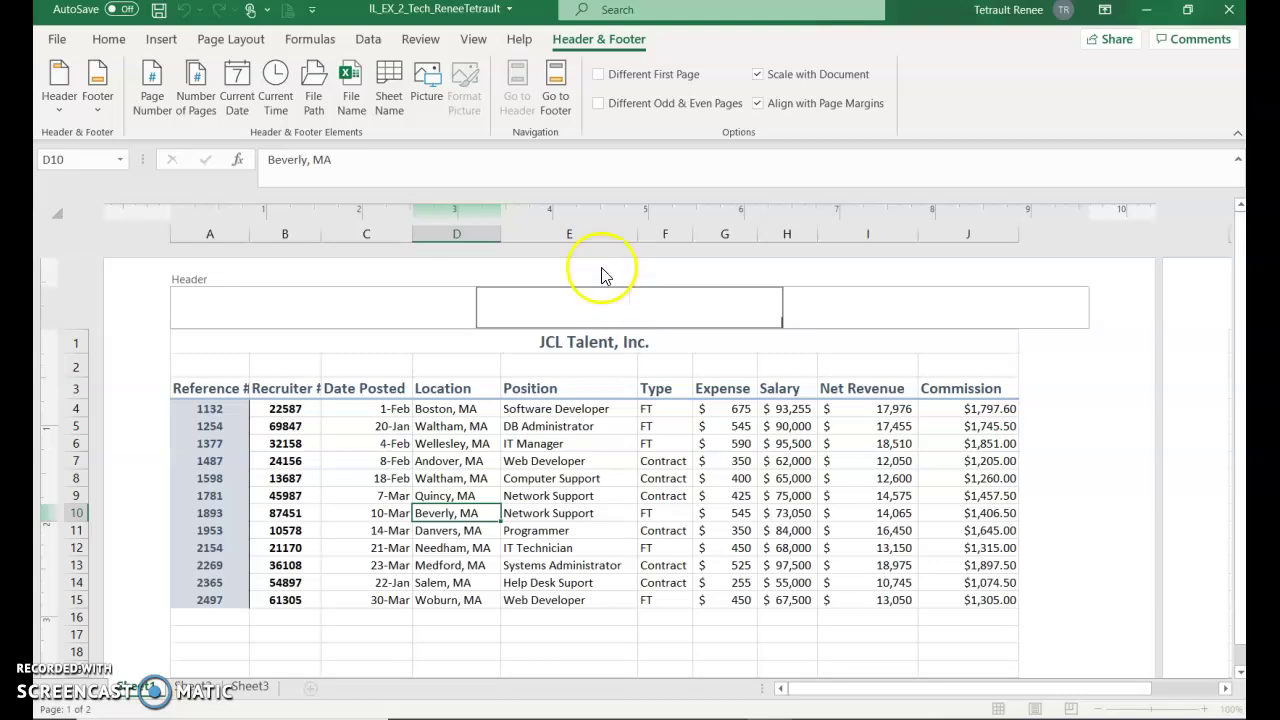
click(385, 100)
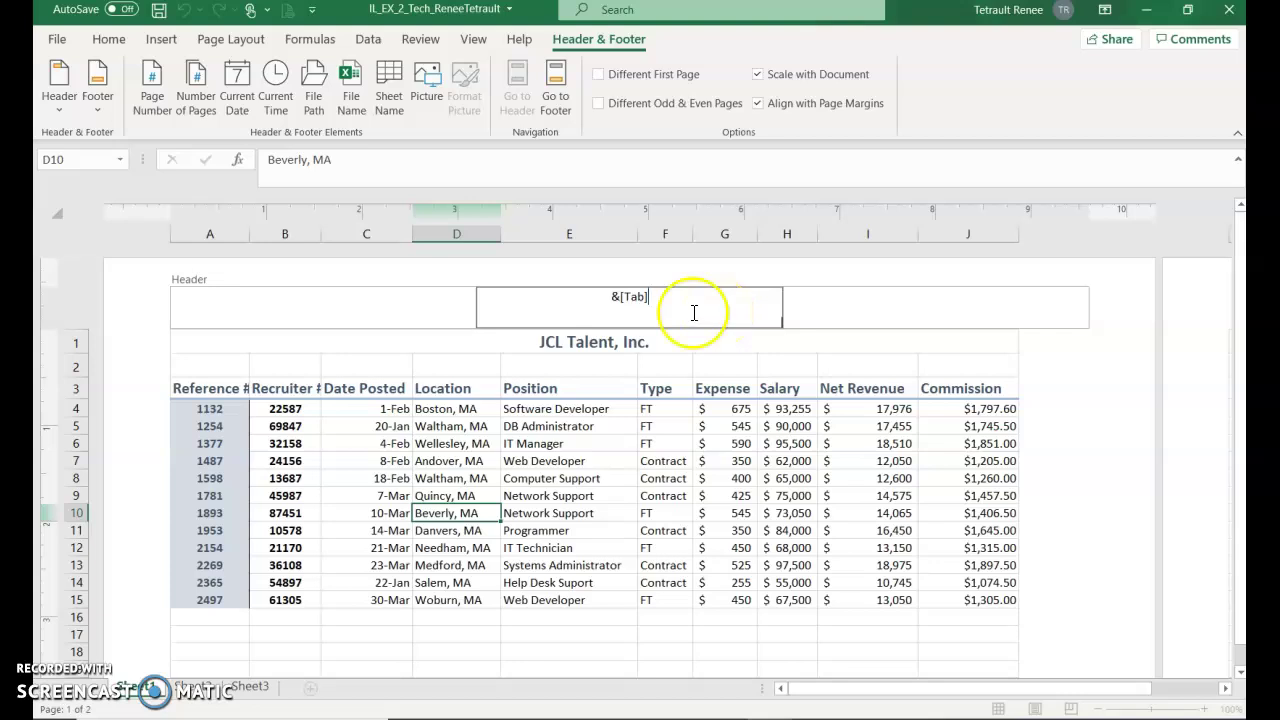
Step: Type the author's name into the centre footer section
click(557, 82)
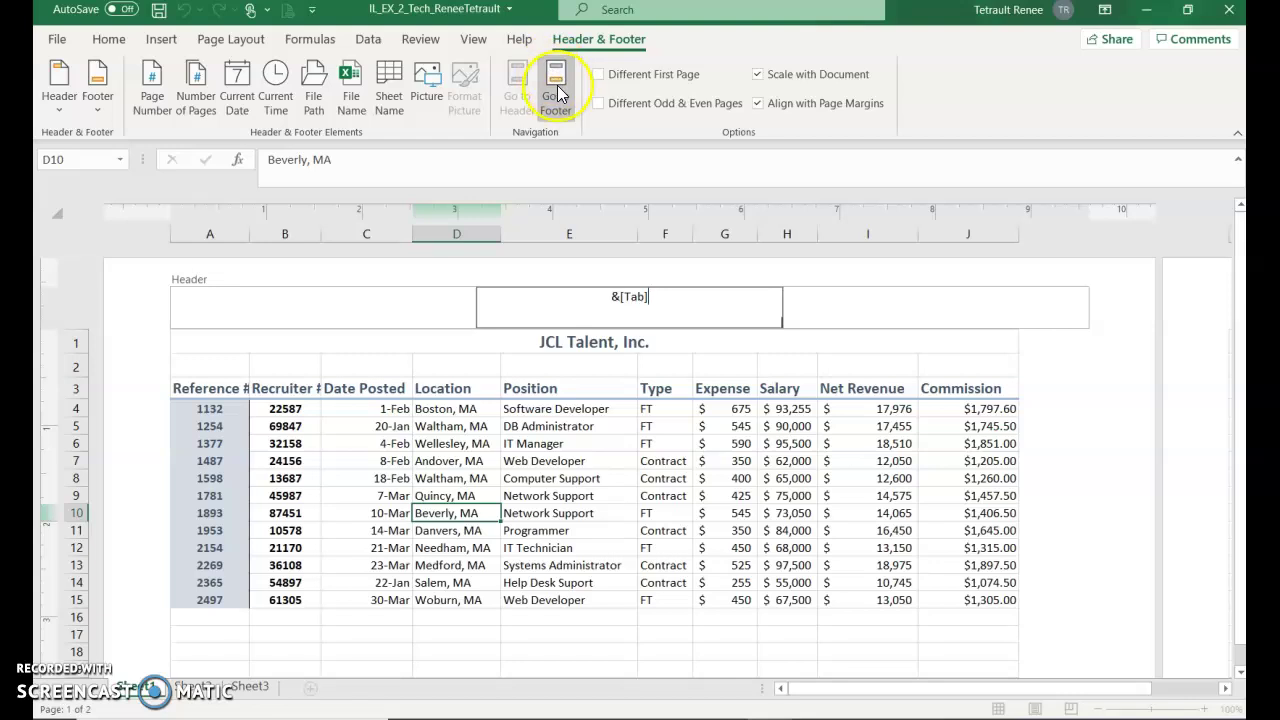
click(557, 92)
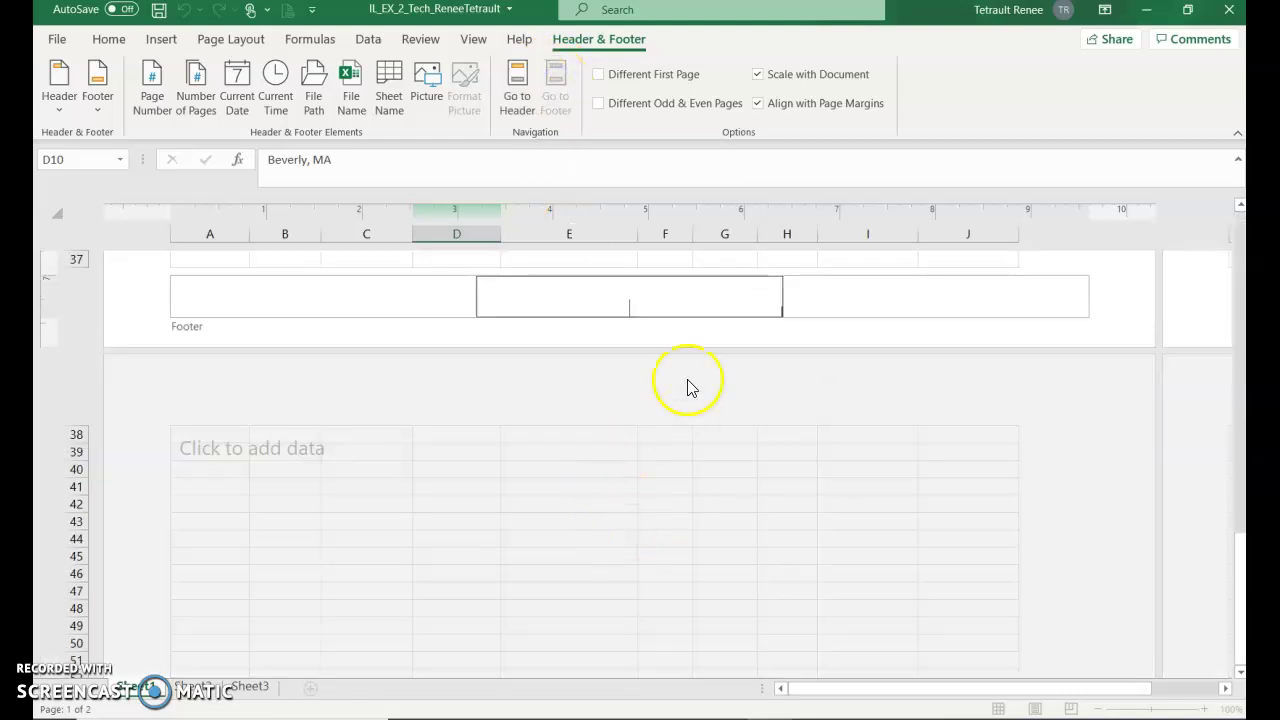
click(676, 291)
text(Renee Tet)
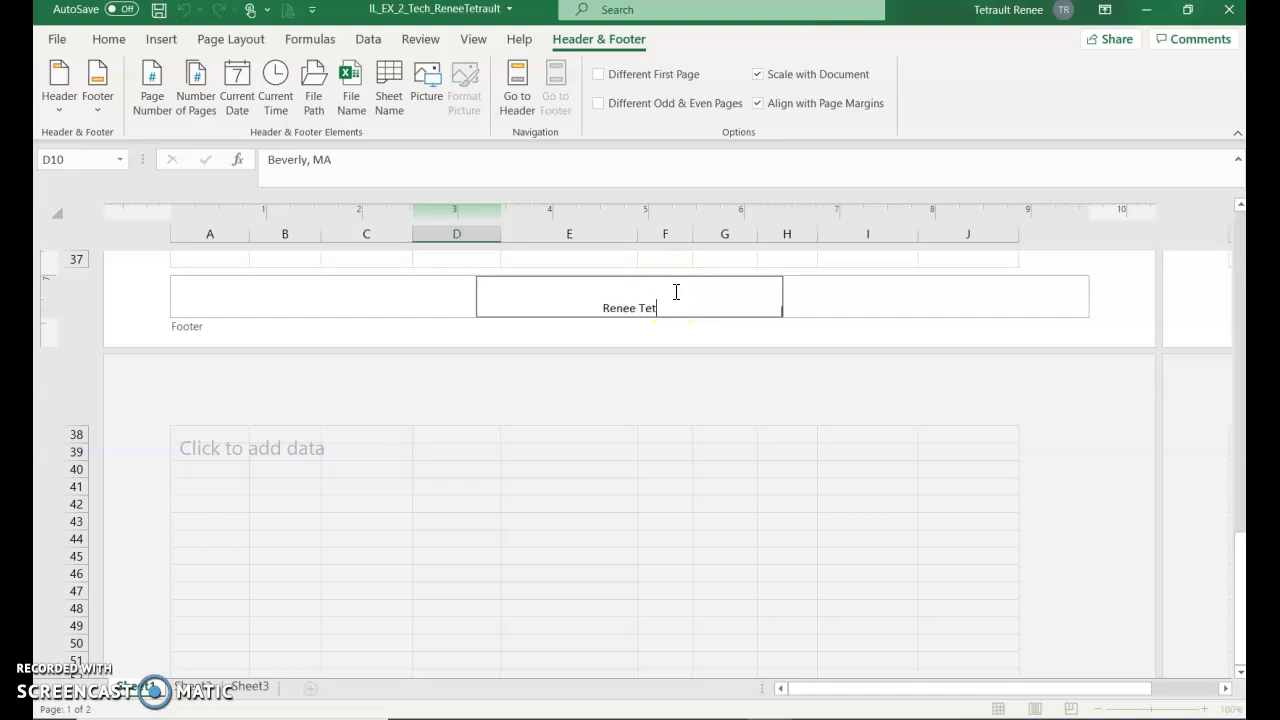
text(rault)
click(788, 259)
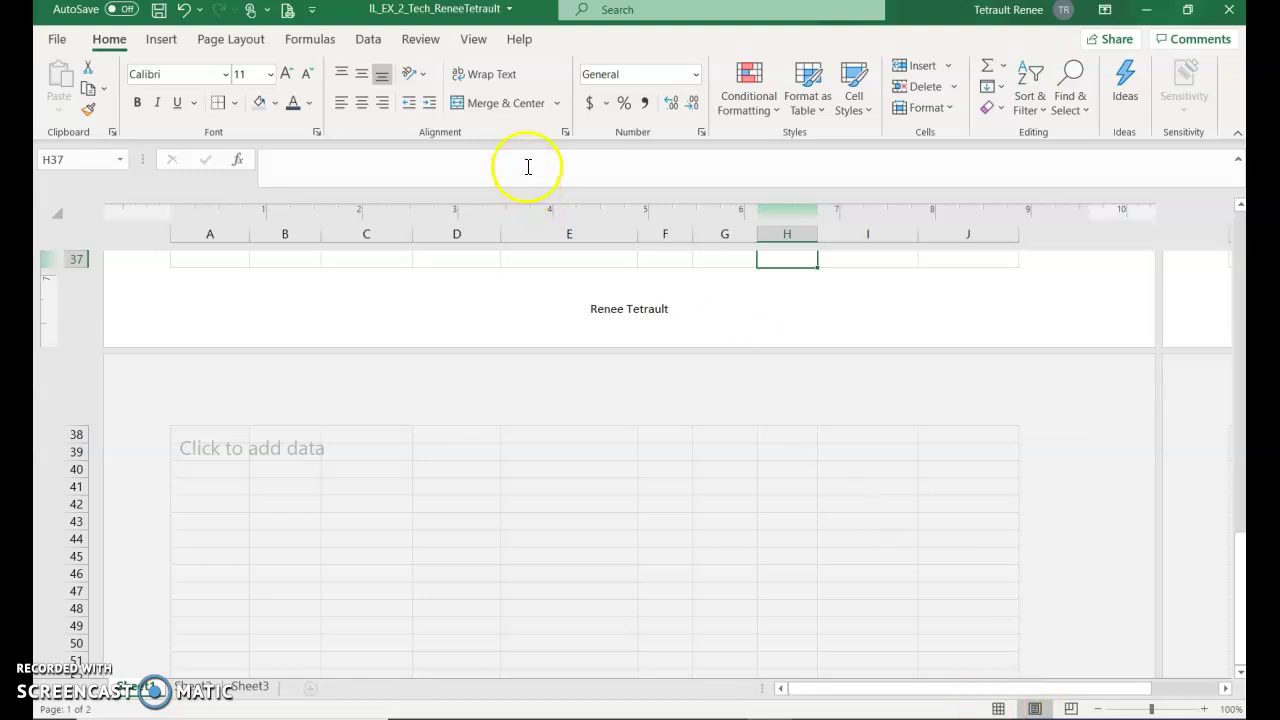
Step: Switch back to Normal view, jump to cell A1, and leave print preview
click(472, 39)
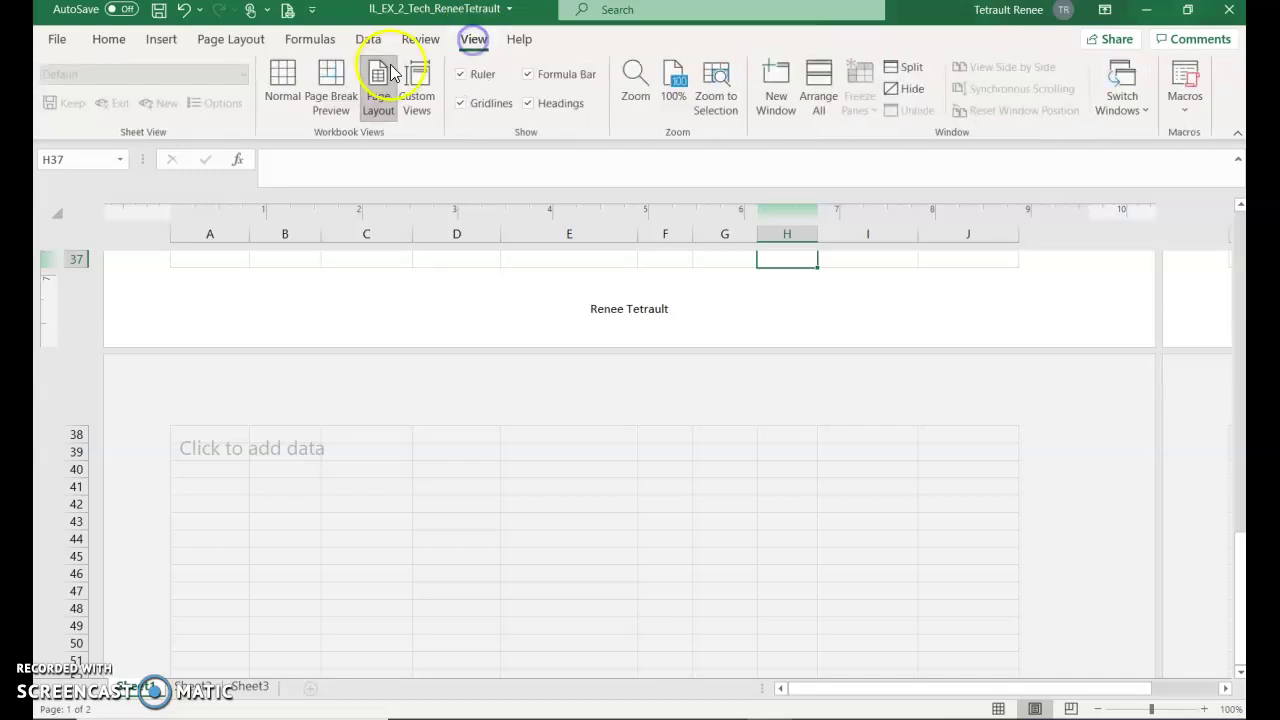
click(272, 94)
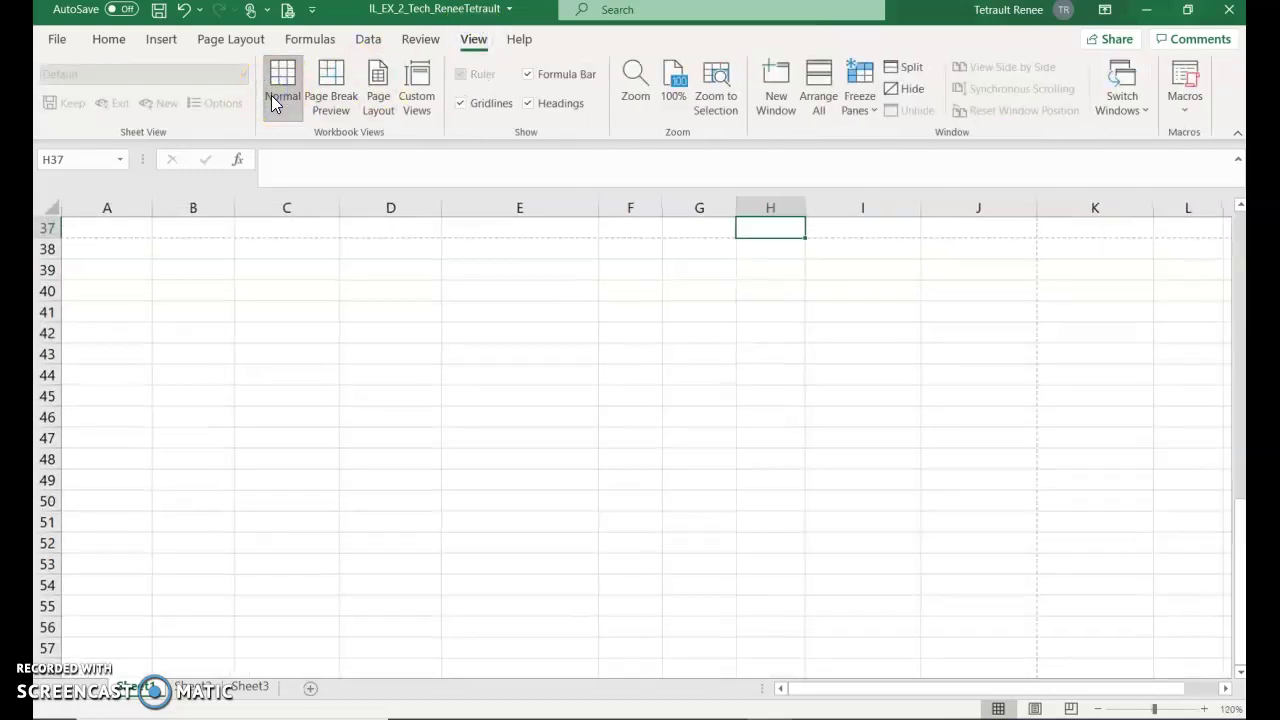
key(ctrl+Home)
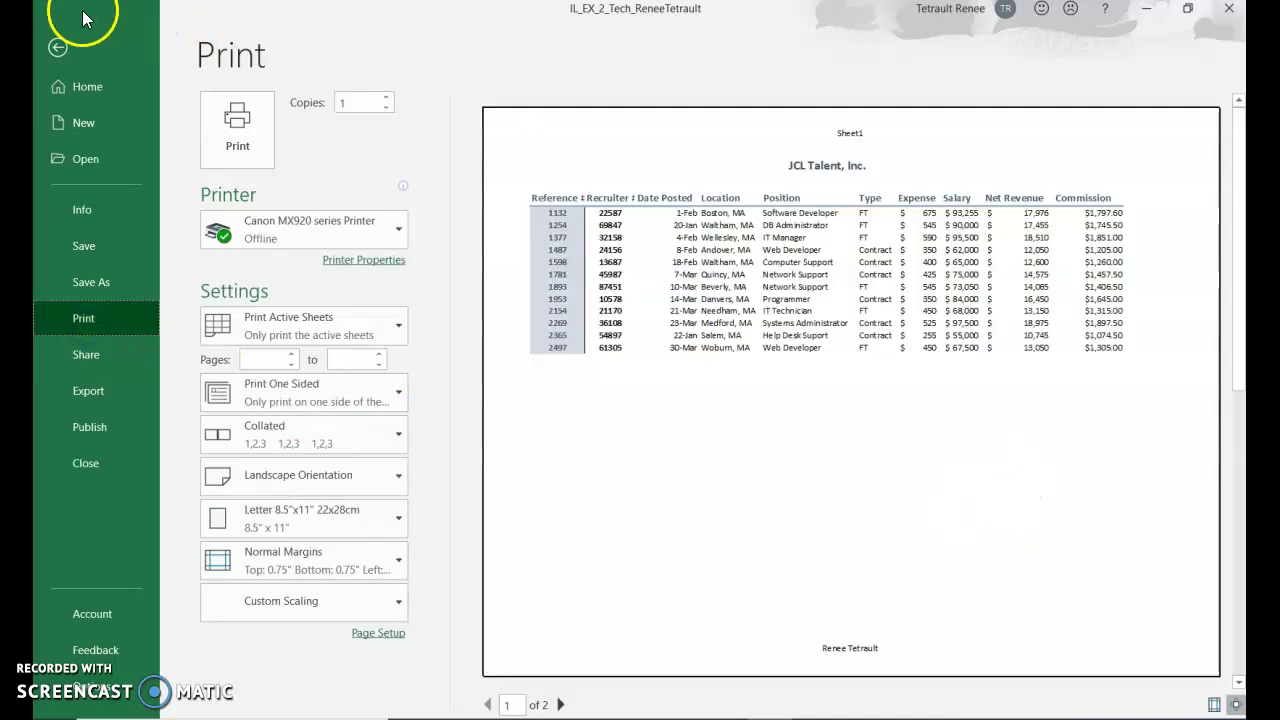
click(57, 47)
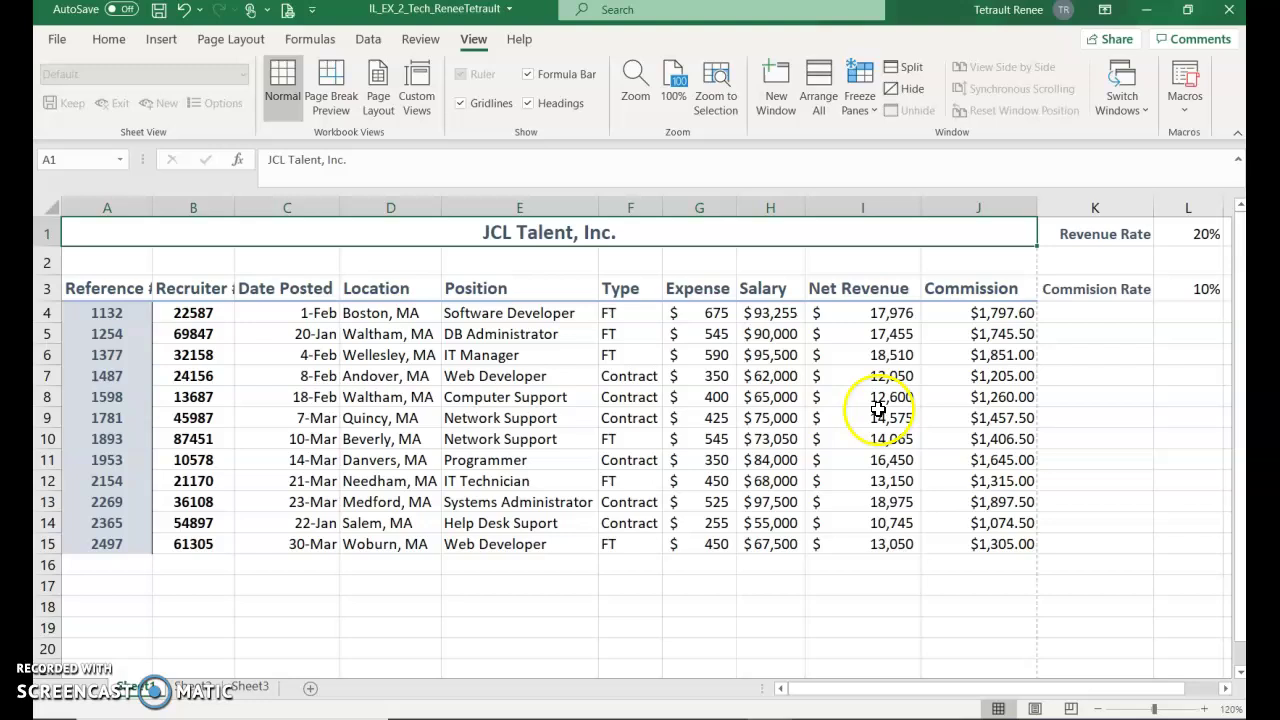
Step: Apply Blue Data Bar (Gradient Fill) conditional formatting to Net Revenue I4:I15
drag(871, 311, 863, 538)
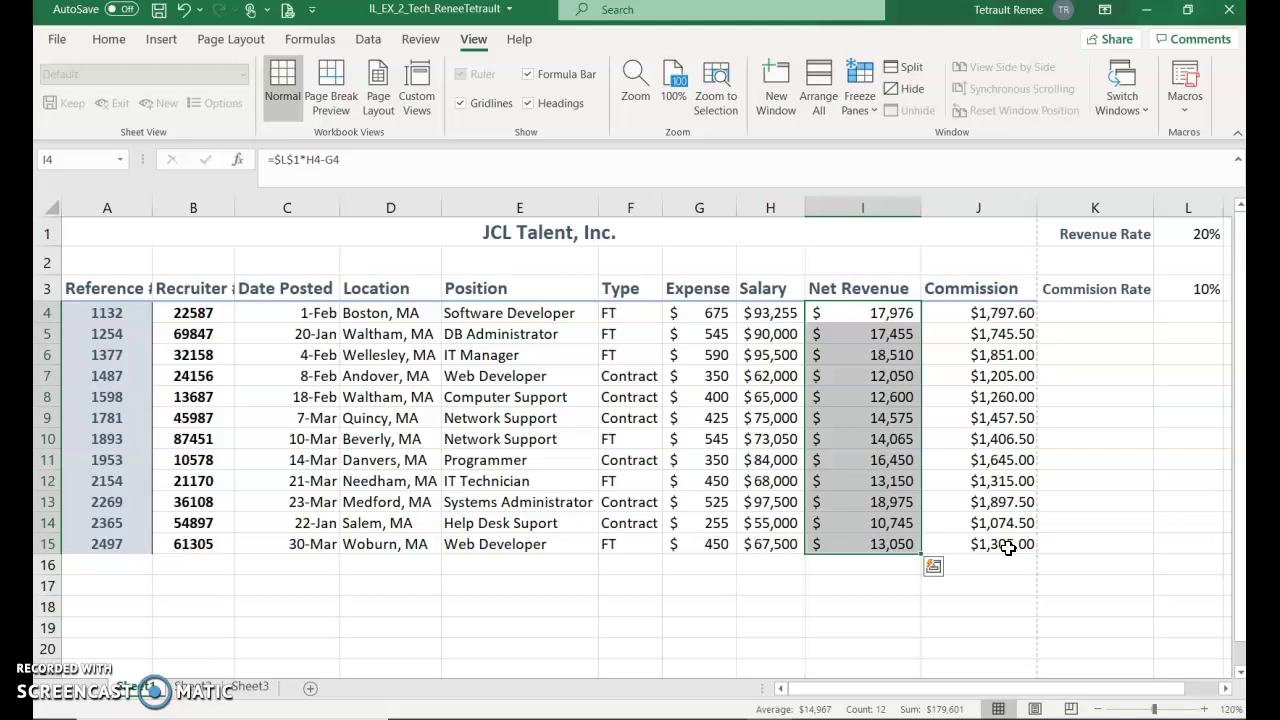
click(109, 42)
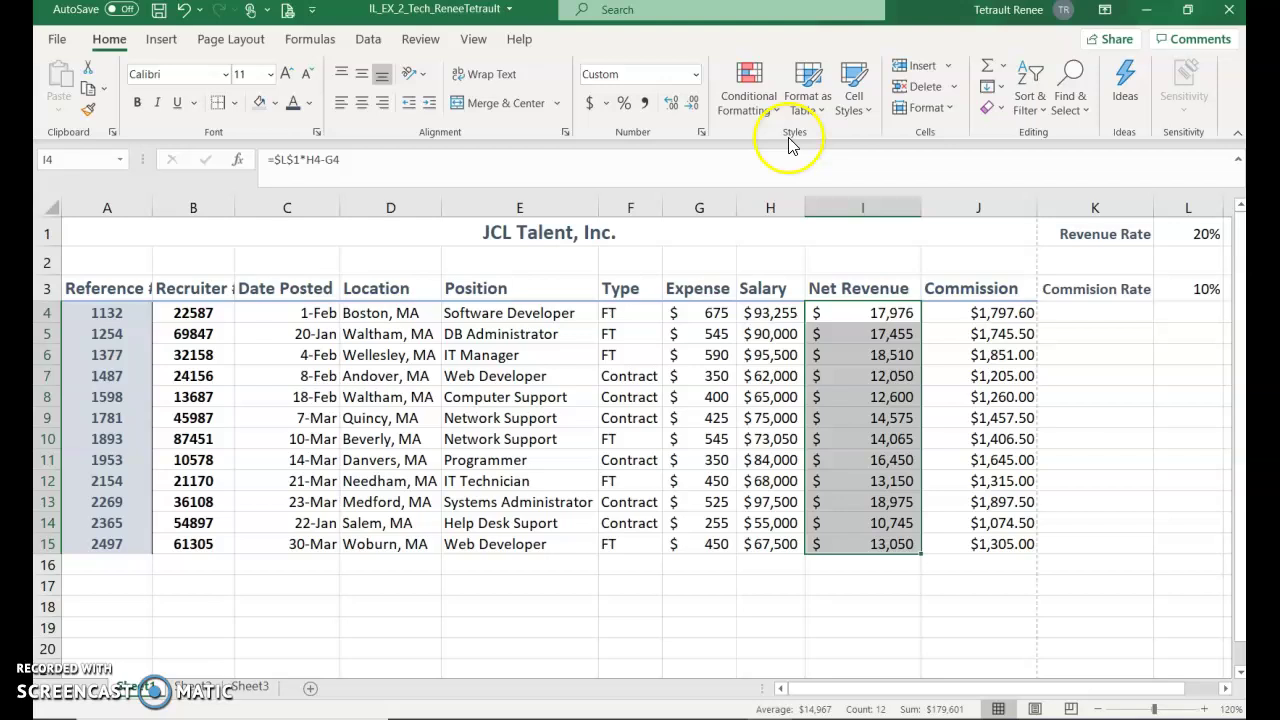
click(757, 110)
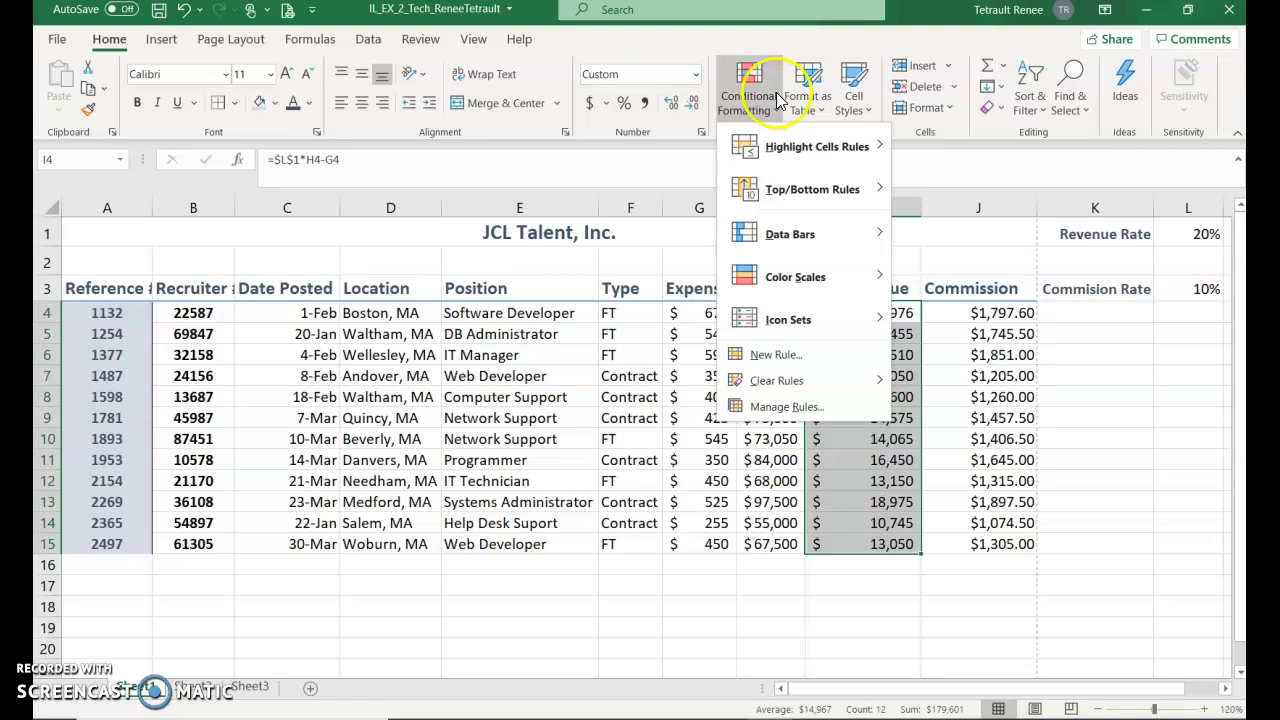
click(875, 238)
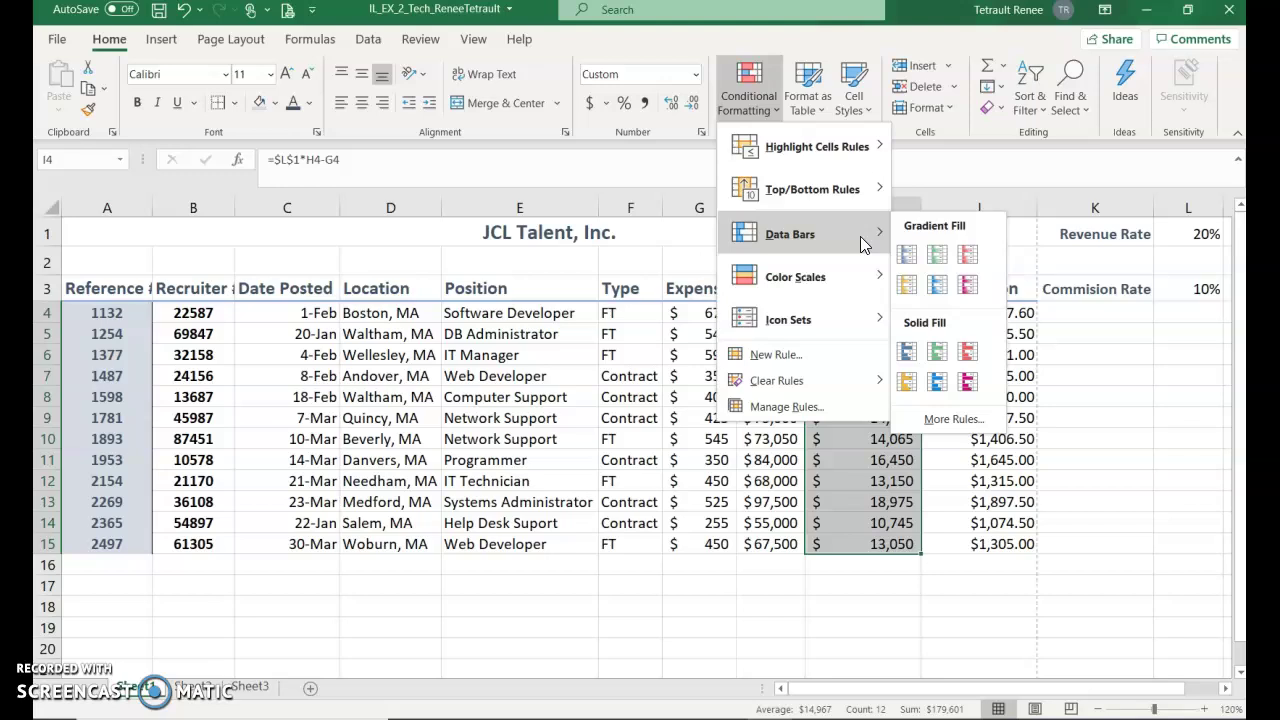
click(912, 258)
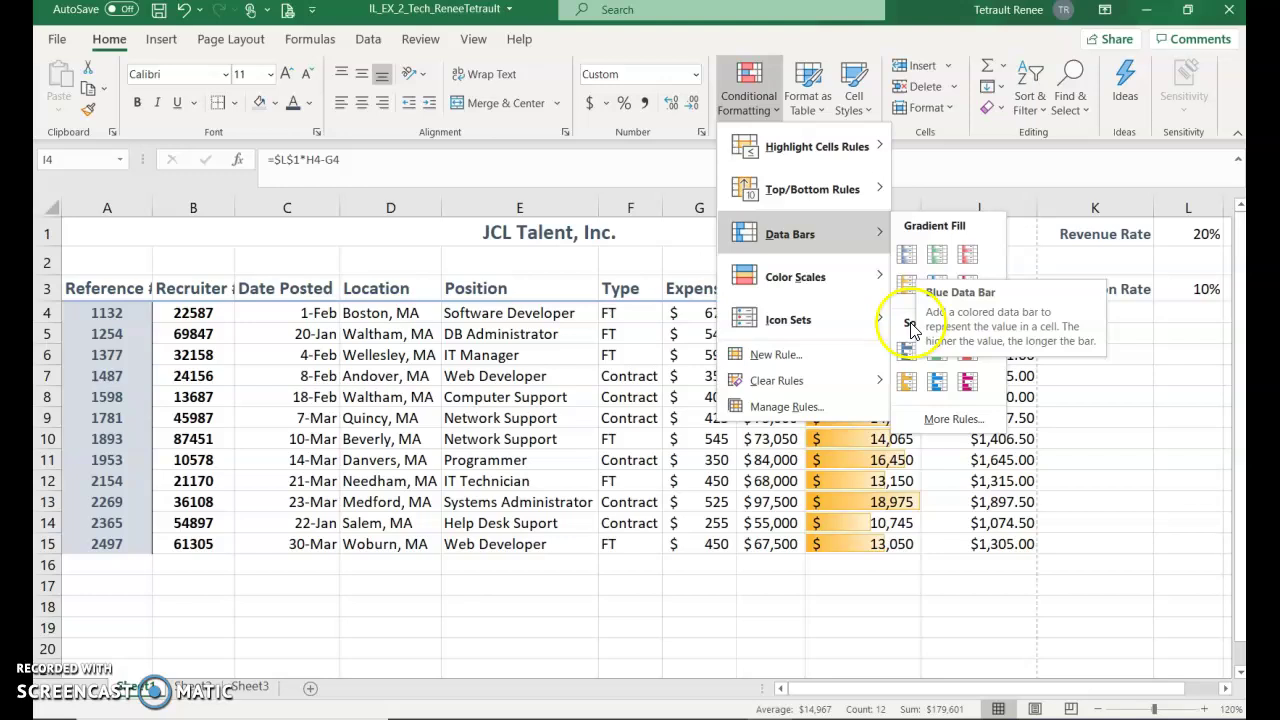
click(913, 288)
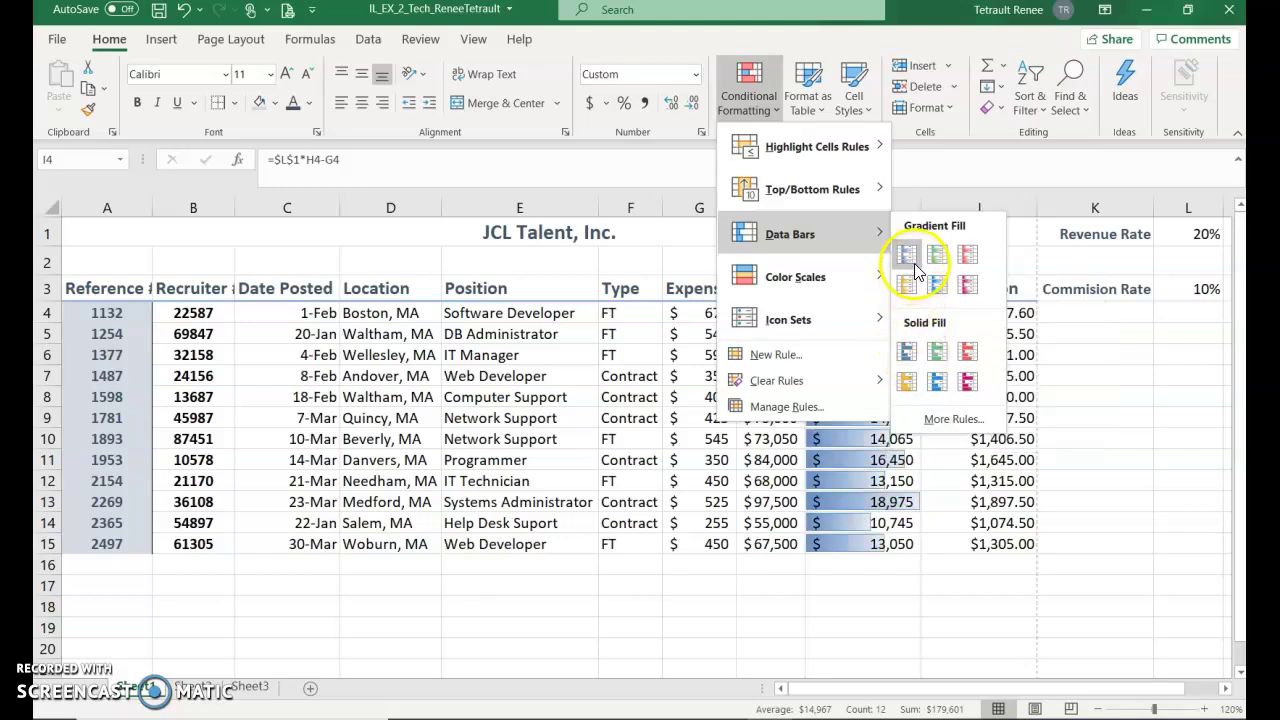
click(913, 255)
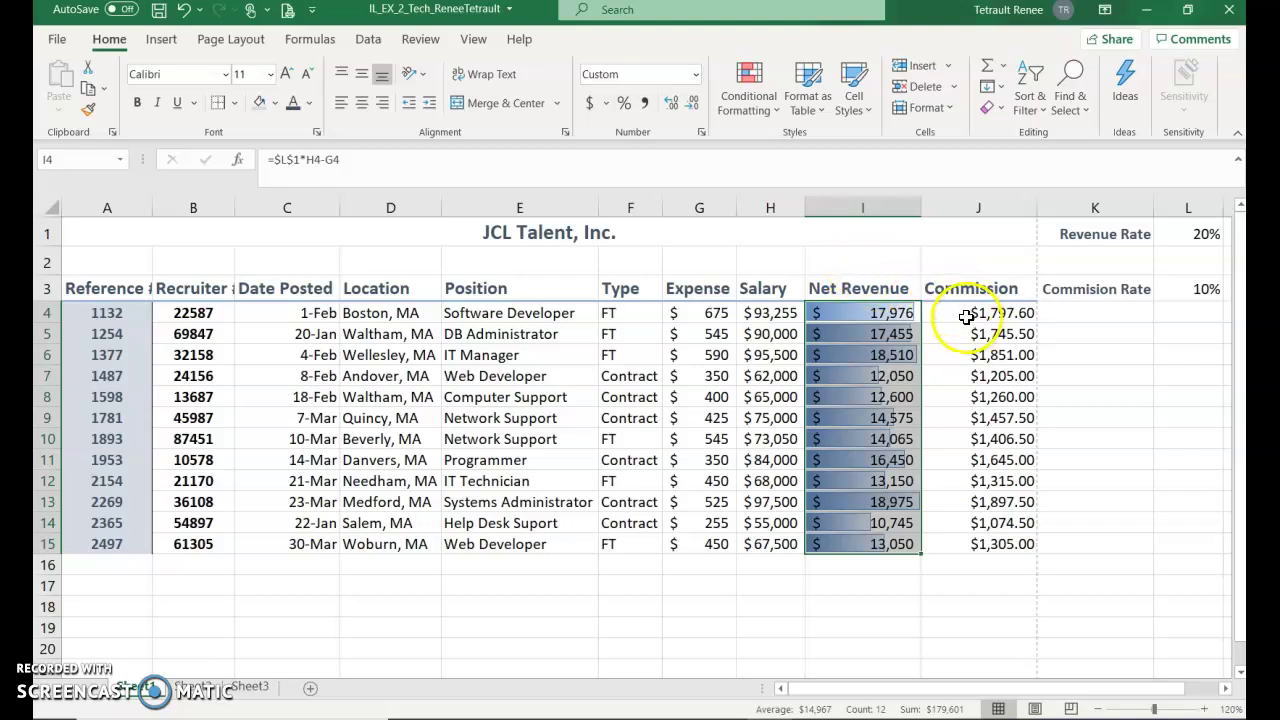
drag(691, 314, 684, 544)
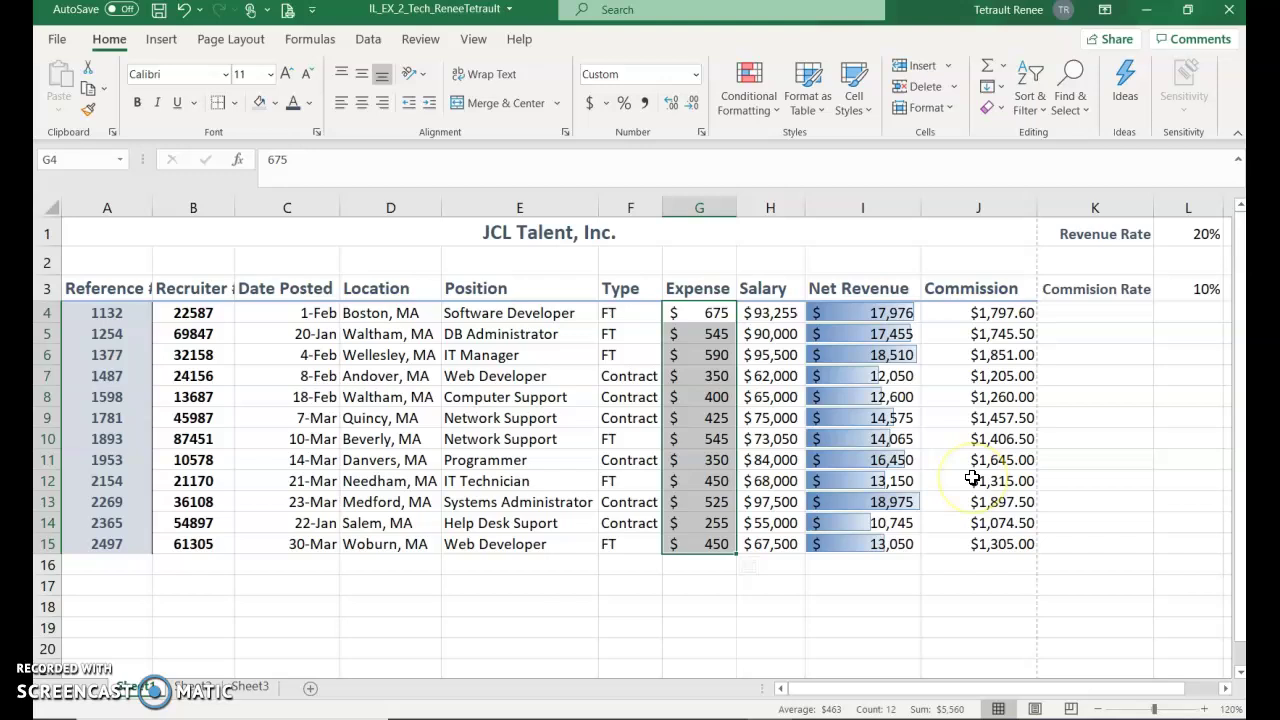
Step: Highlight Expense values greater than 500 with light red fill and dark red text
click(749, 570)
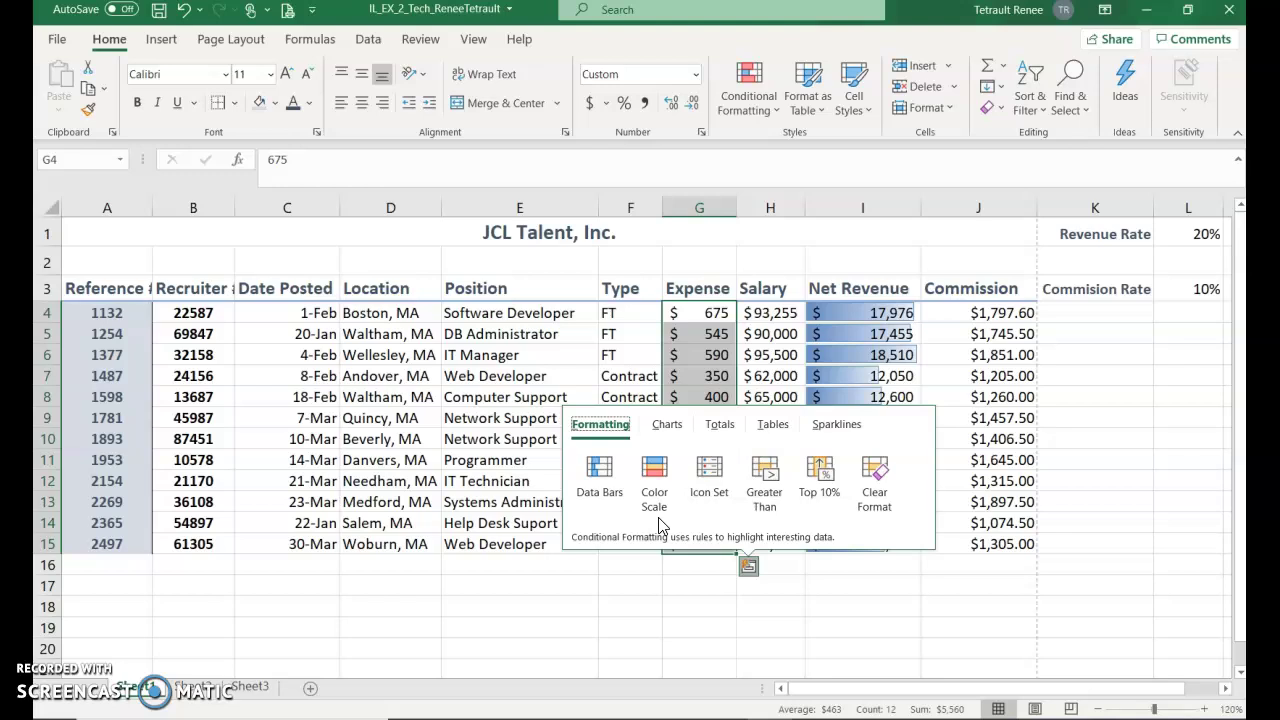
click(764, 475)
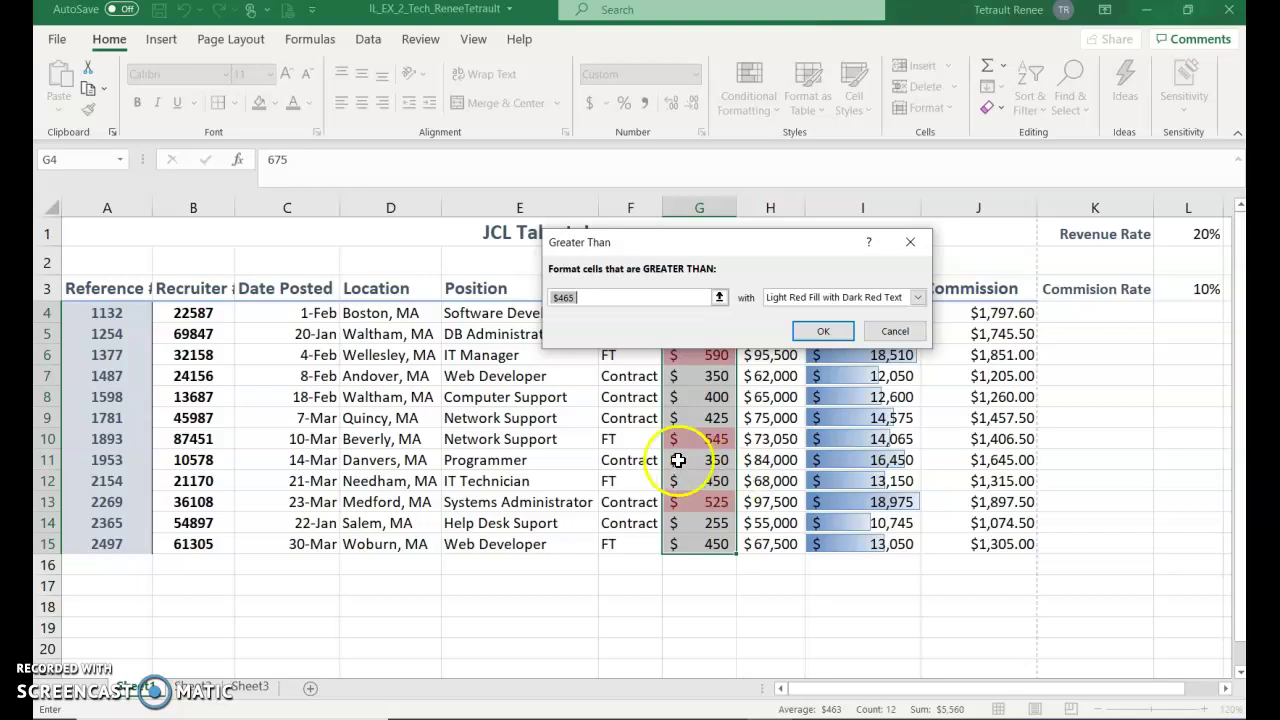
text(500)
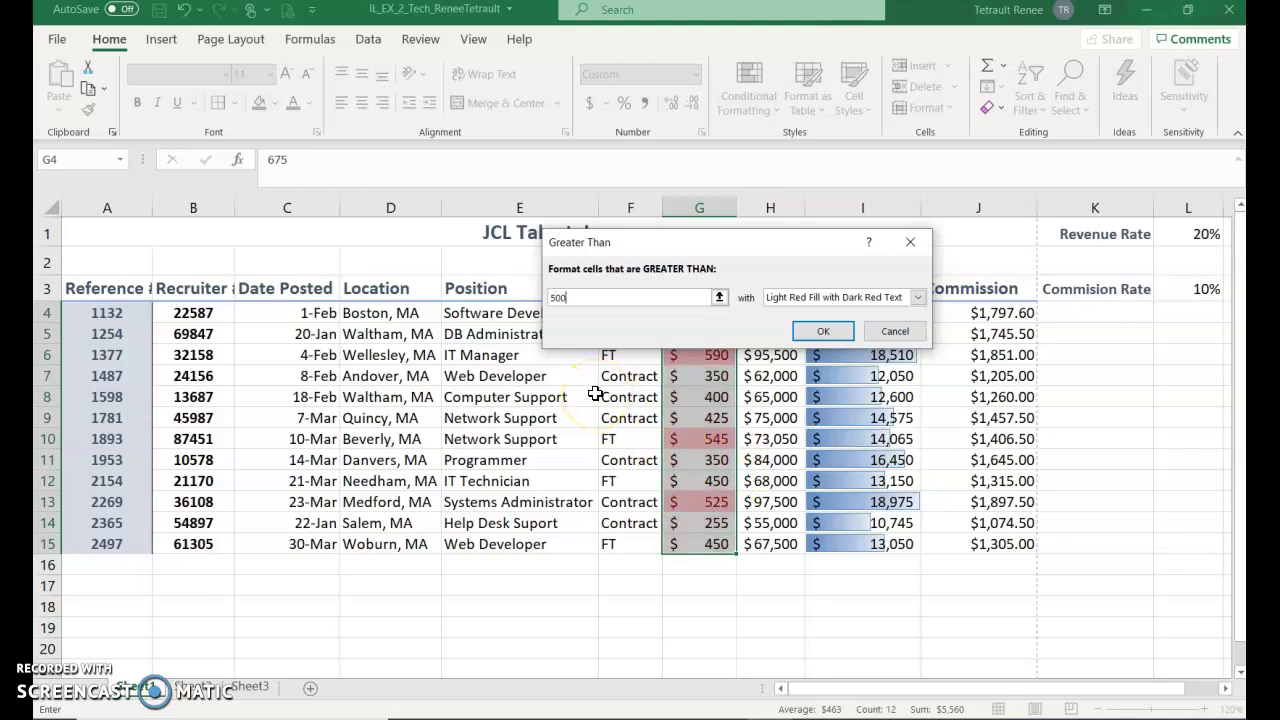